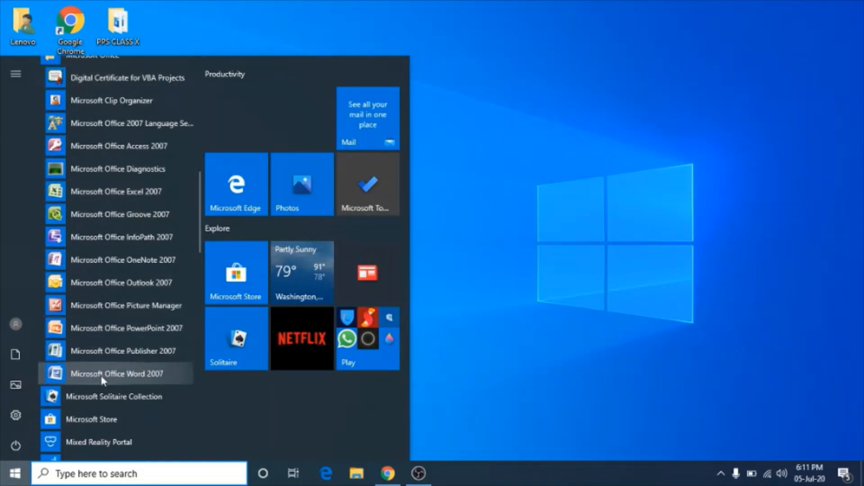
Step: Start Microsoft Office Word 2007 with a new blank document
click(127, 377)
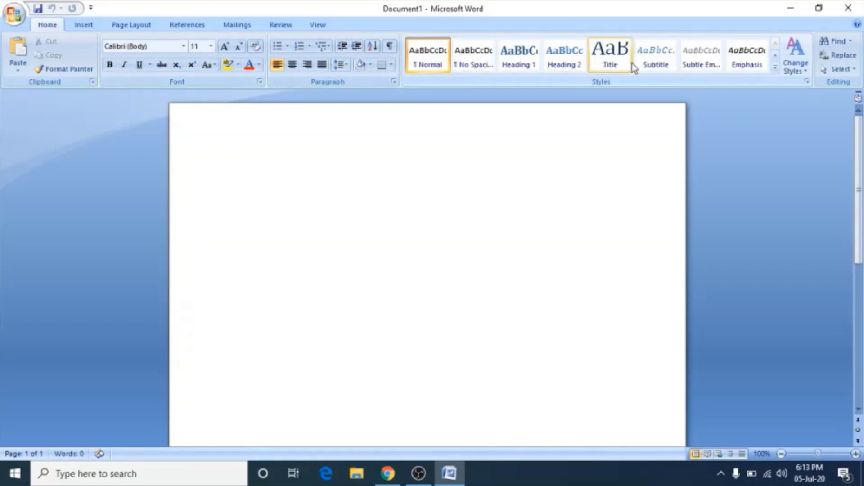
click(84, 26)
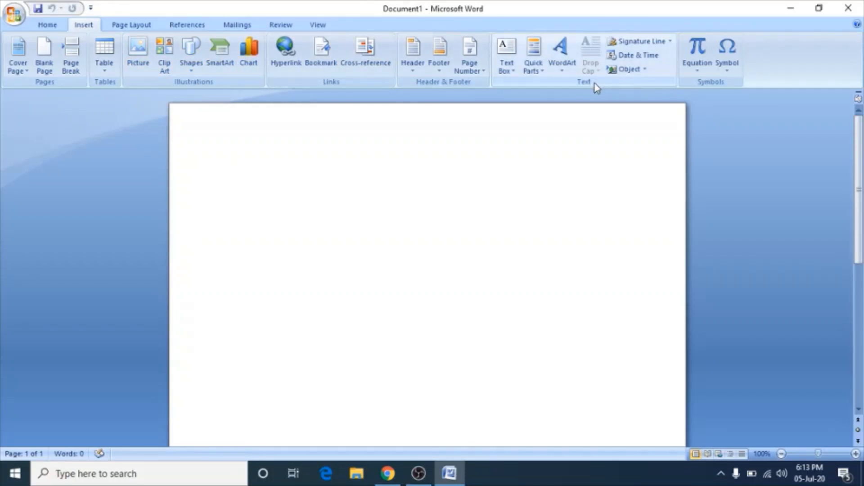
click(139, 27)
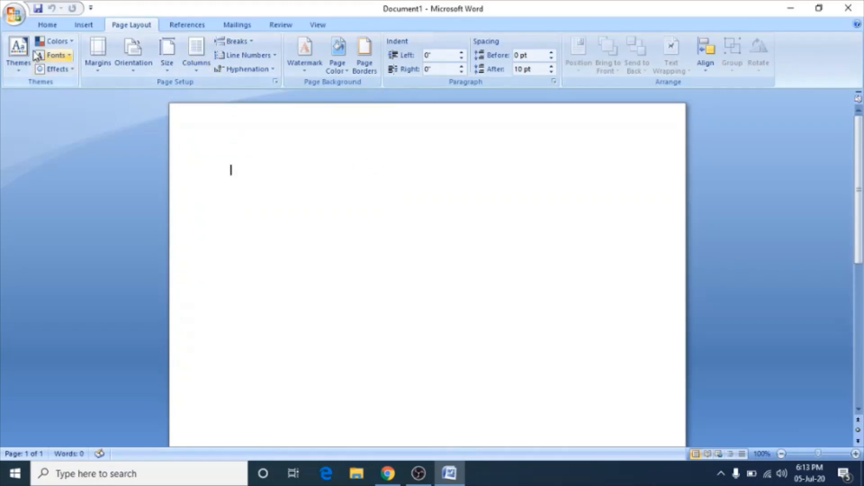
click(54, 30)
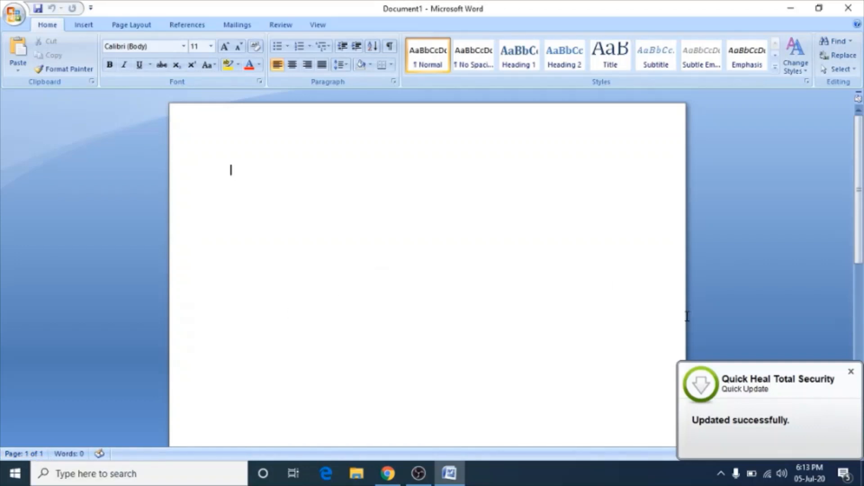
click(853, 370)
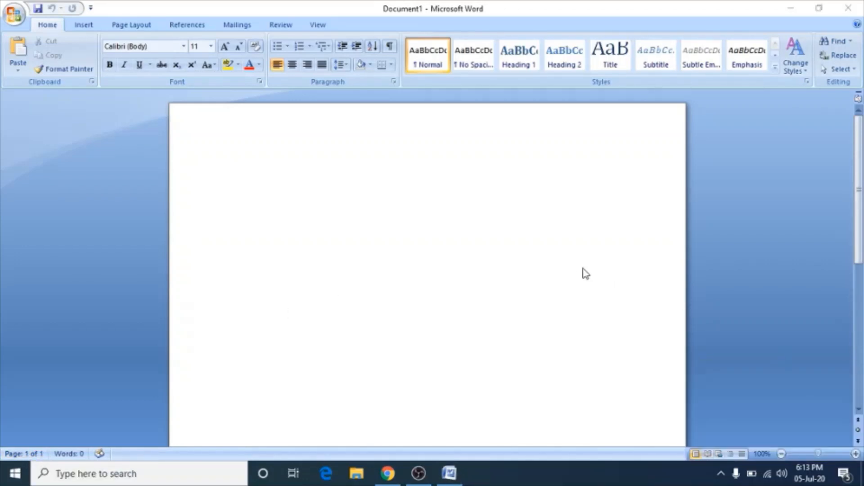
mouse_move(861, 179)
mouse_down()
mouse_move(863, 334)
mouse_move(863, 177)
mouse_up()
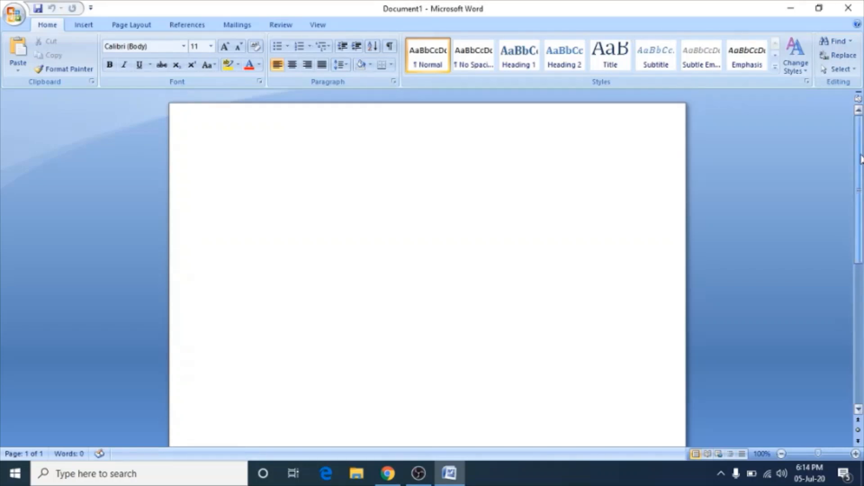
Step: Insert a blank page into the empty document and look over both pages
click(86, 28)
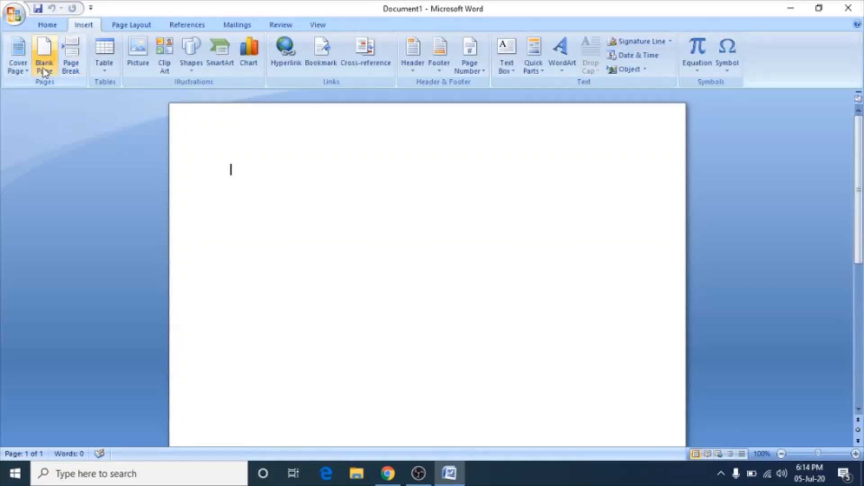
click(48, 54)
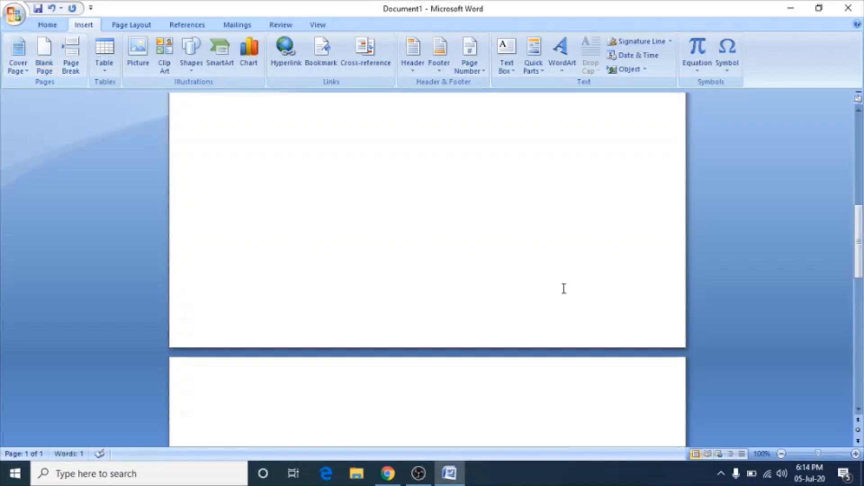
drag(860, 273, 859, 177)
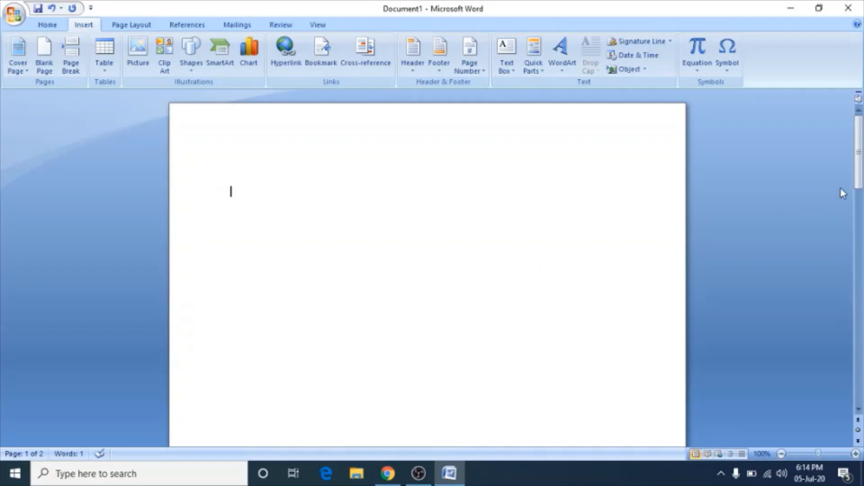
drag(862, 165, 862, 274)
click(217, 338)
click(259, 331)
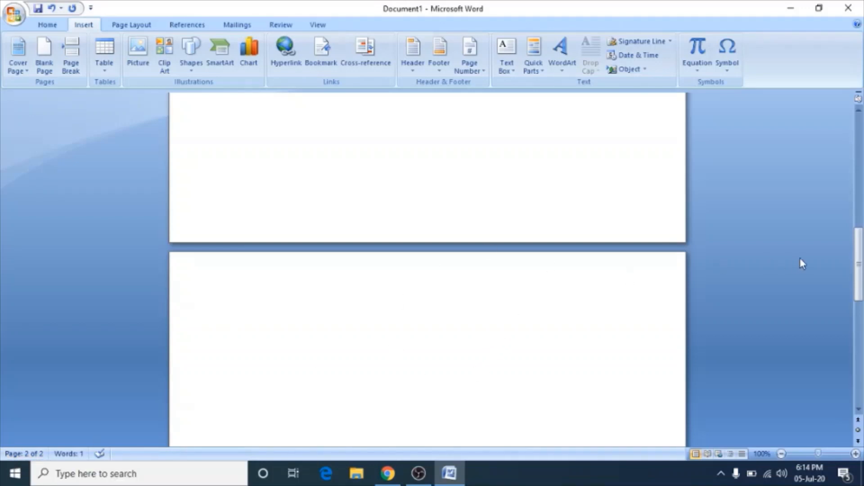
drag(858, 266, 857, 138)
click(346, 197)
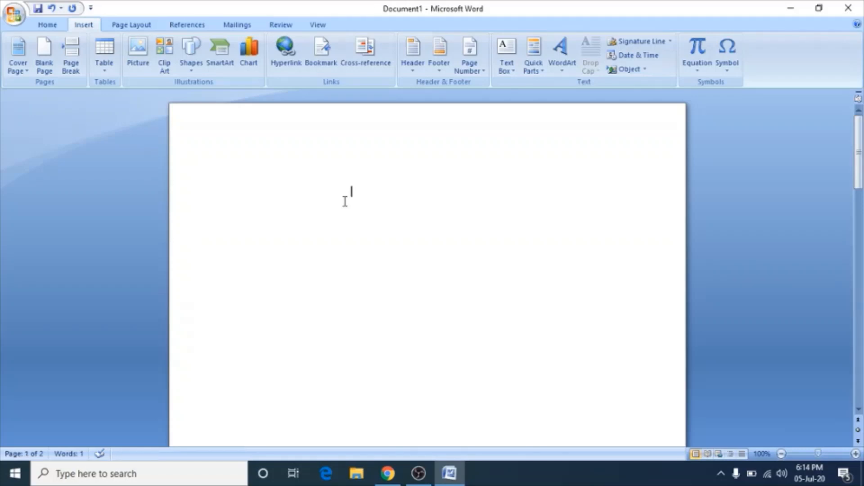
Step: Select the entire document content and delete it, removing the added blank page
click(49, 26)
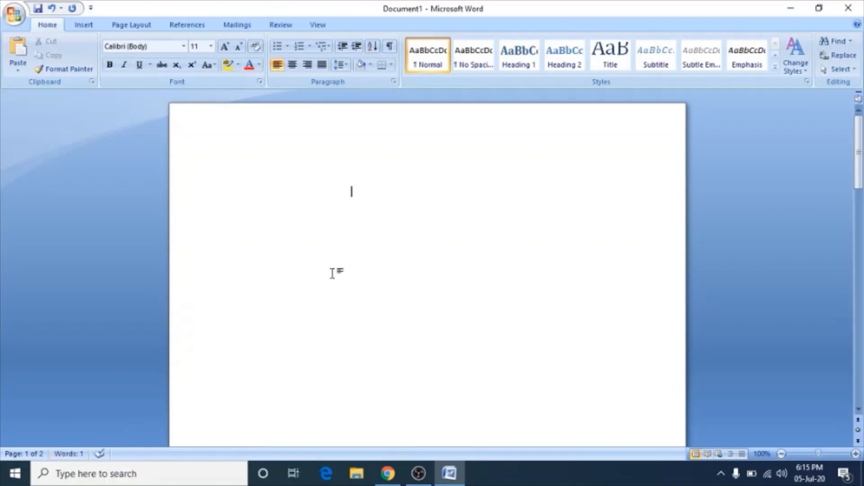
key(ctrl+a)
key(Delete)
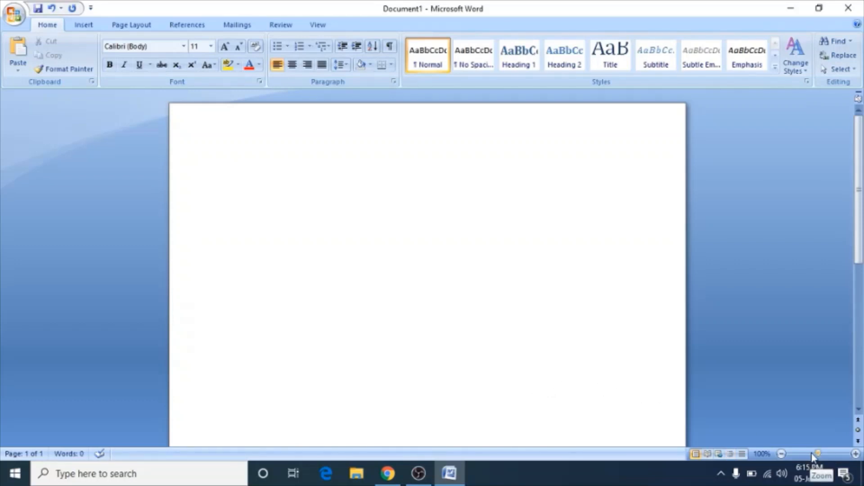
Step: Save the document in the Documents folder as TestData with the file type Word Document
drag(818, 454, 820, 454)
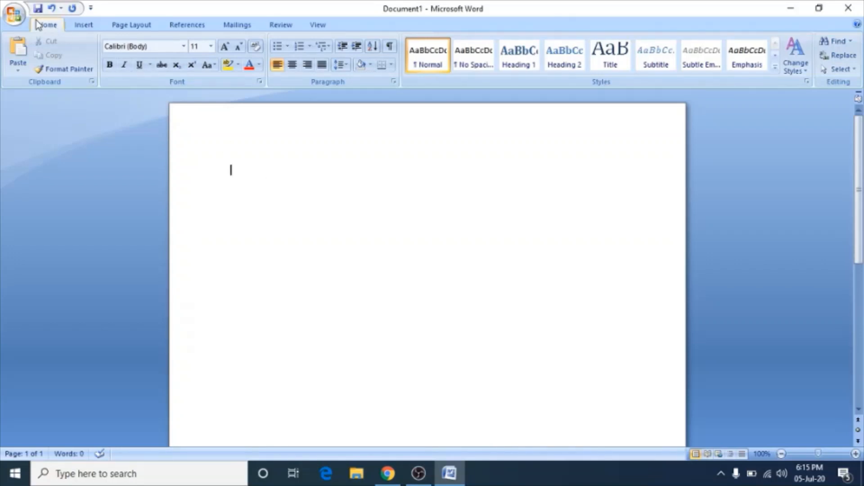
click(12, 15)
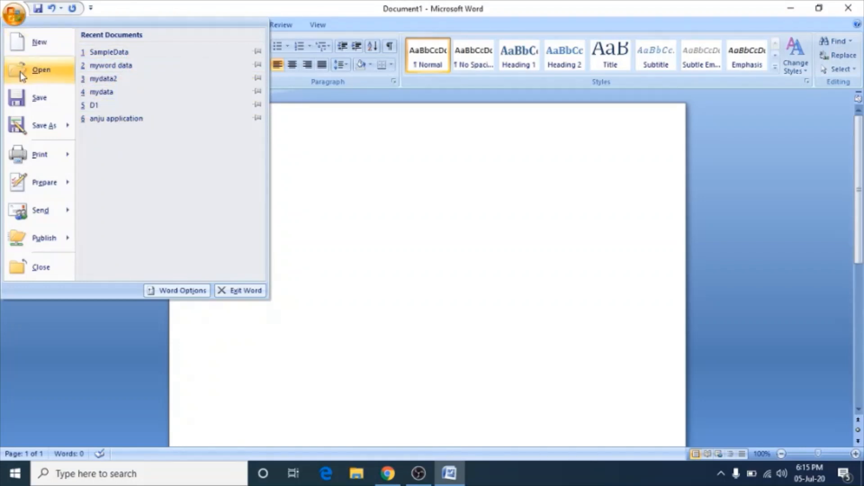
click(34, 99)
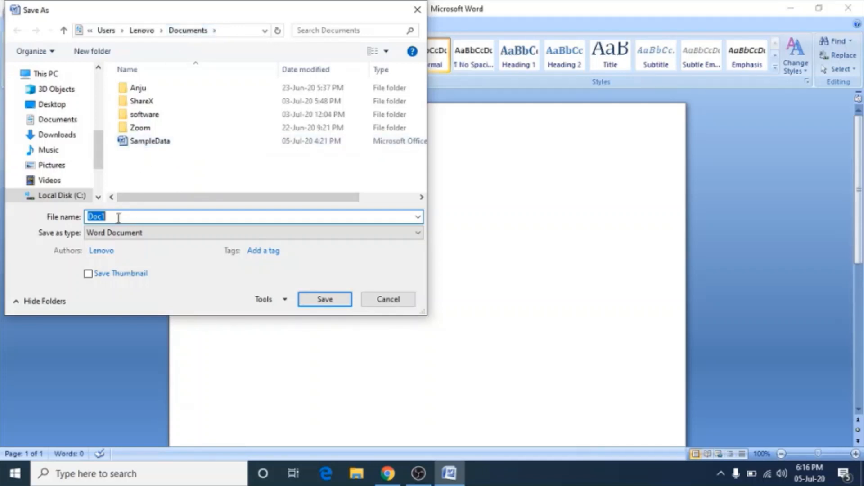
key(BackSpace)
text(estData)
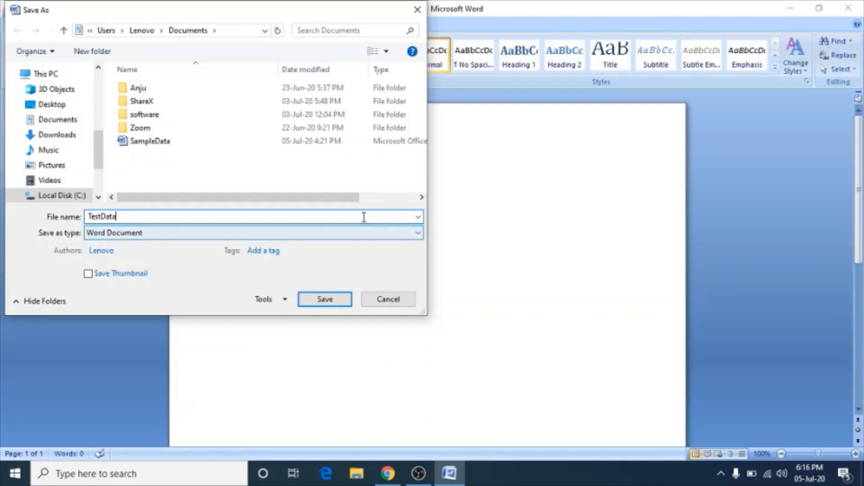
click(416, 233)
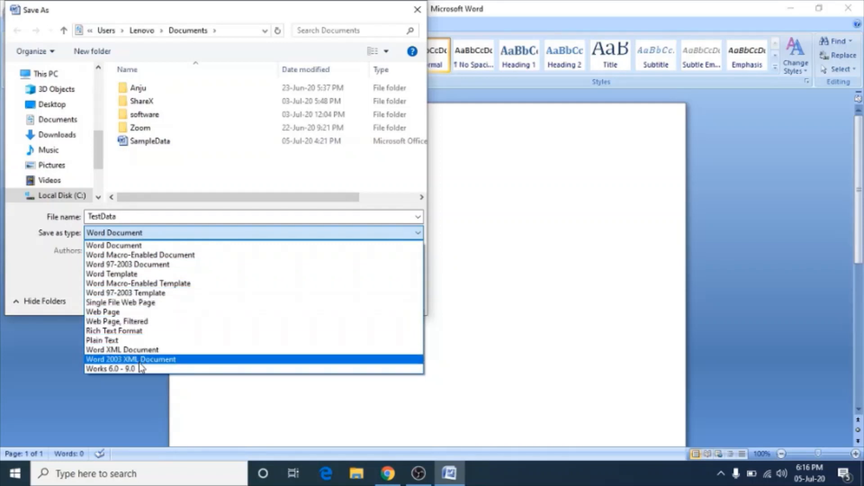
click(139, 248)
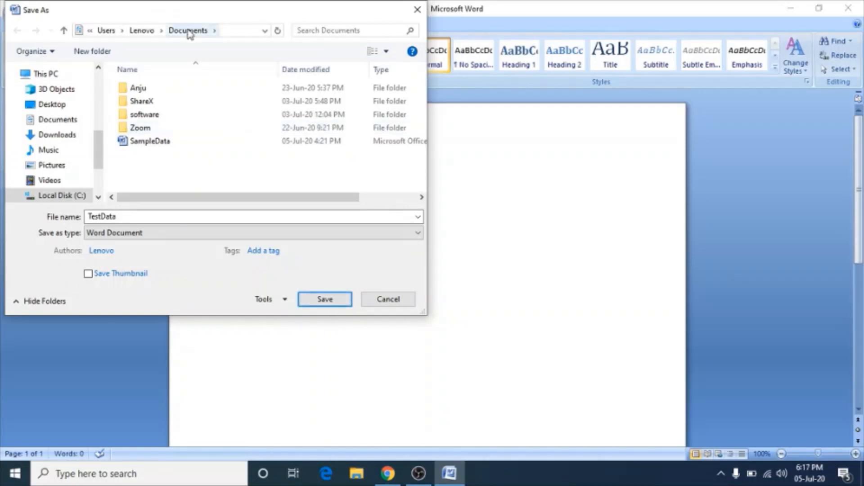
click(324, 299)
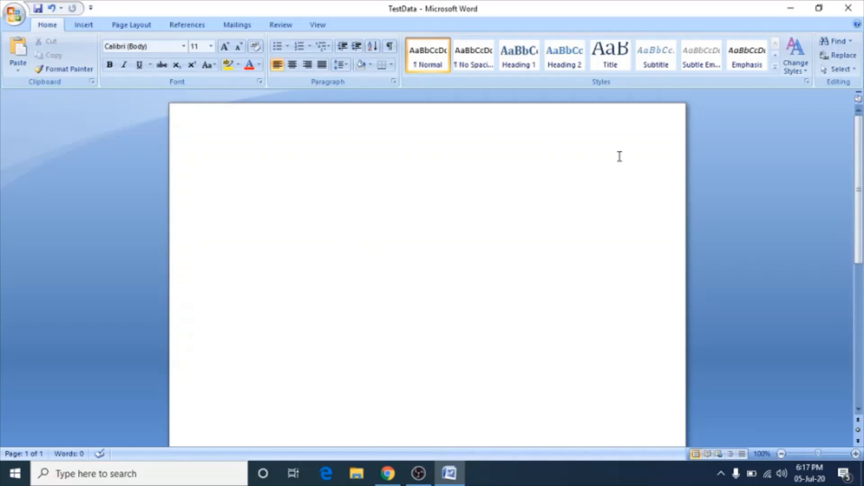
Step: Close the document and reopen TestData from the Documents folder in File Explorer
click(852, 8)
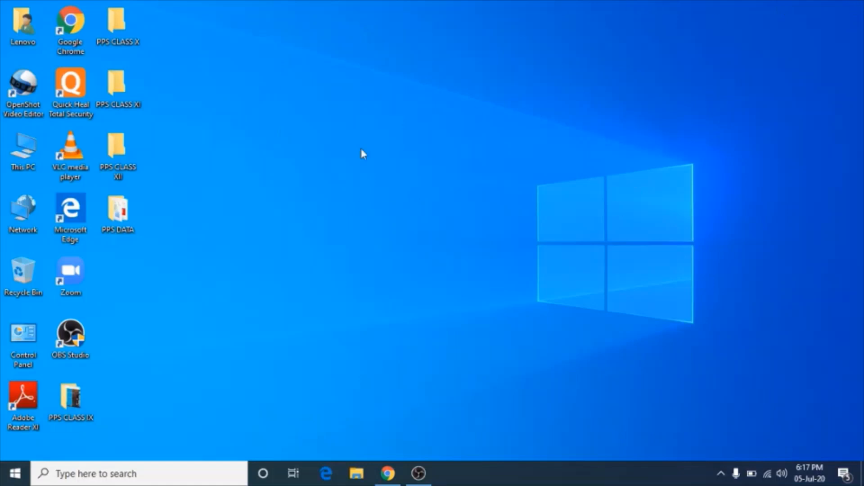
double_click(31, 164)
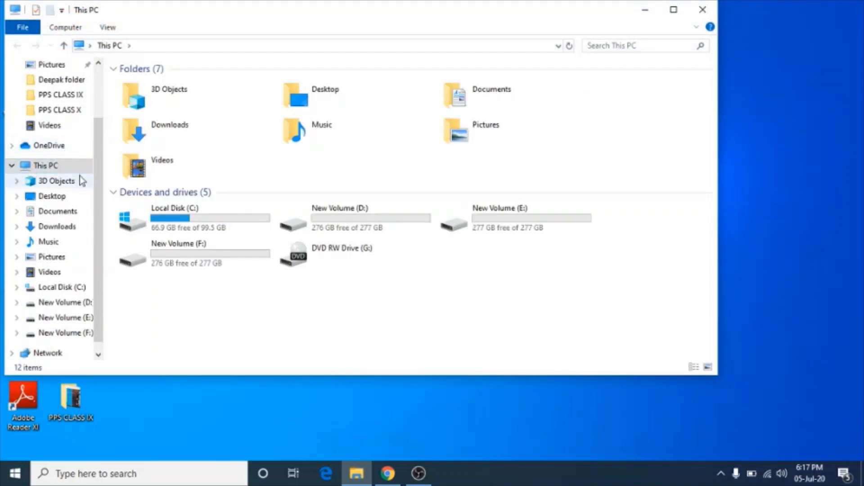
double_click(505, 93)
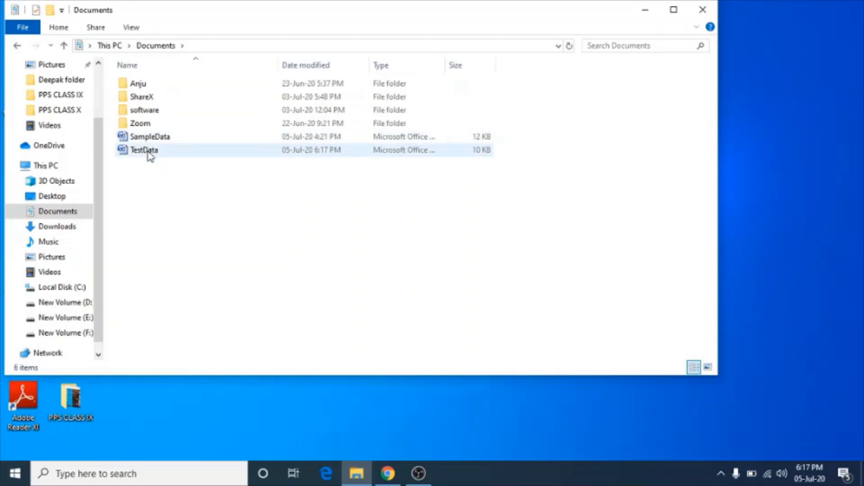
double_click(149, 153)
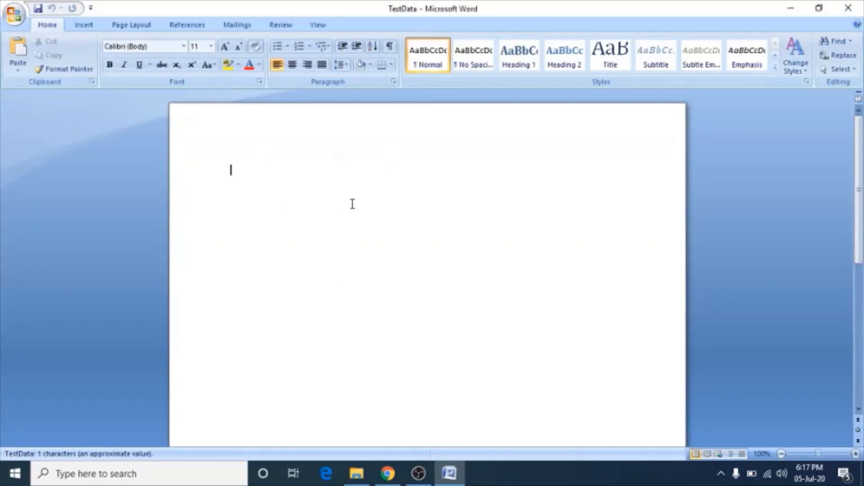
click(12, 17)
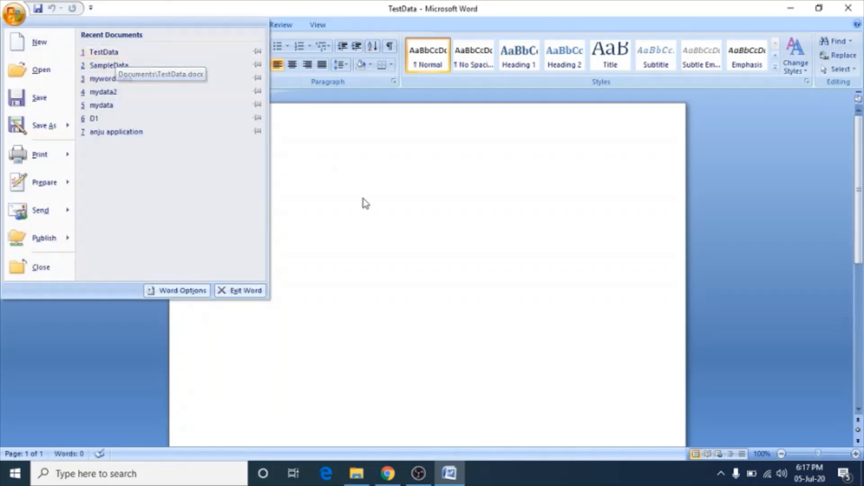
click(374, 215)
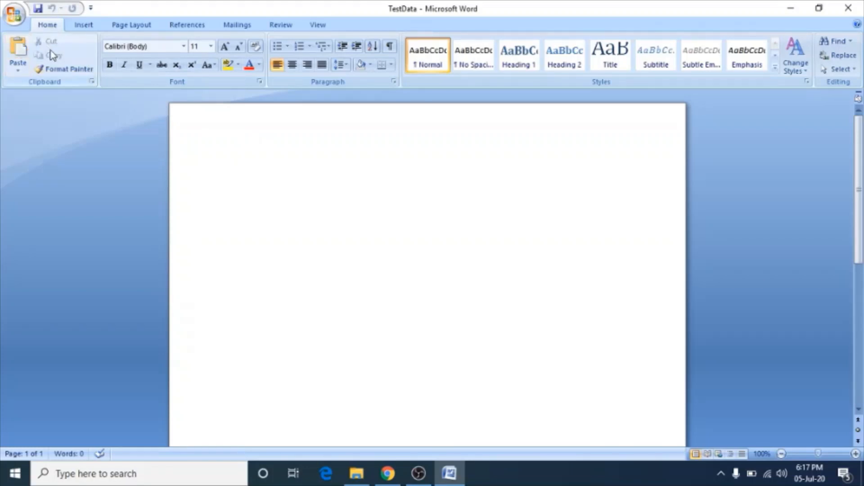
click(74, 72)
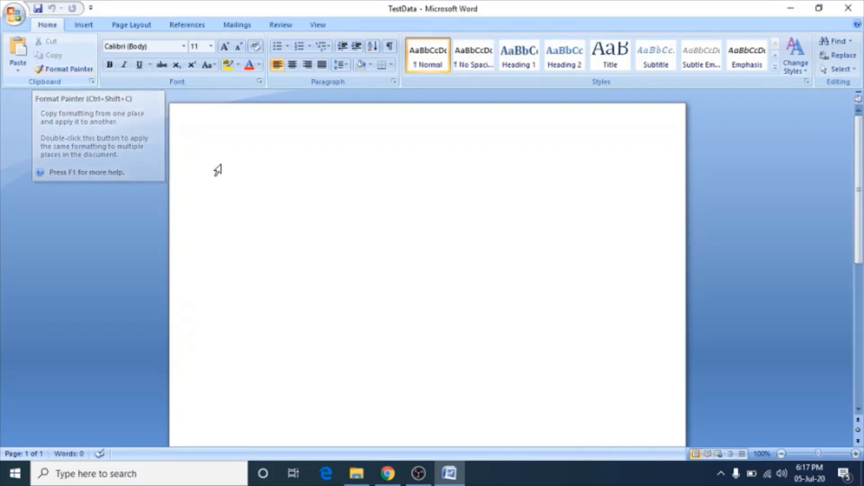
Step: Write the sentence "This is my first MS Word Project." on the first line of the document
text(This is my firs)
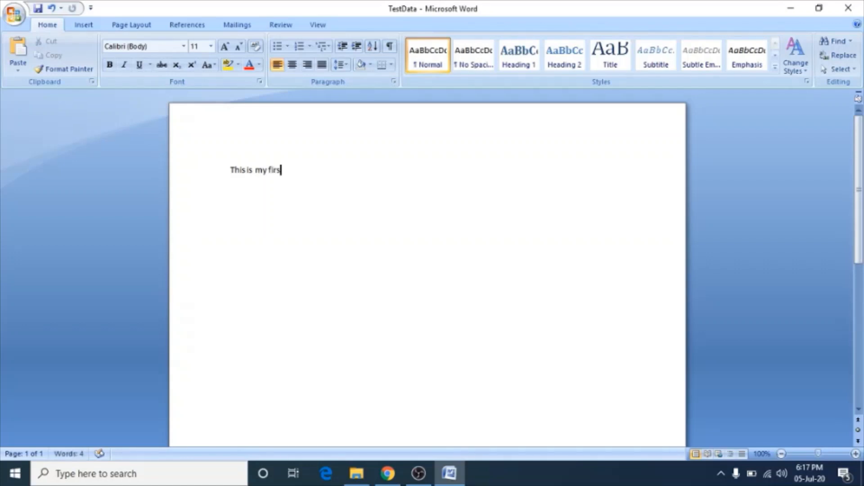
text(t MS)
key(Return)
text(W)
key(BackSpace)
key(BackSpace)
text(Word)
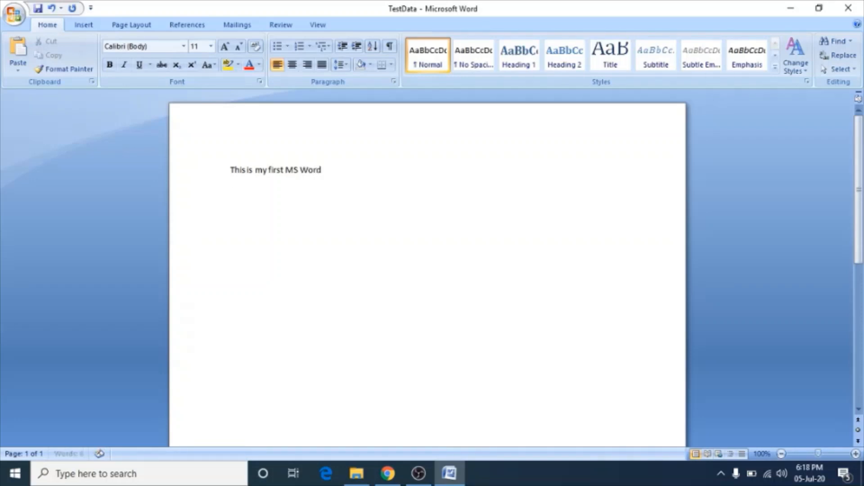
text( Project.)
Step: Cut the whole sentence and paste it back in the same place
drag(365, 176, 235, 177)
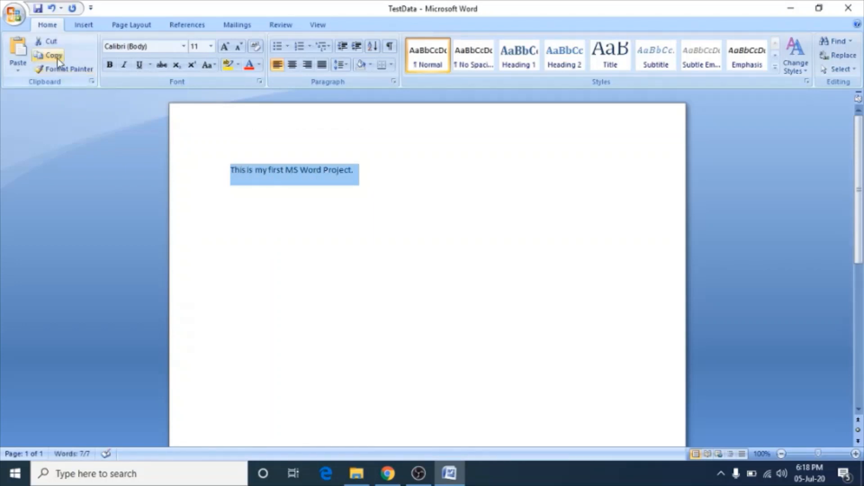
click(51, 42)
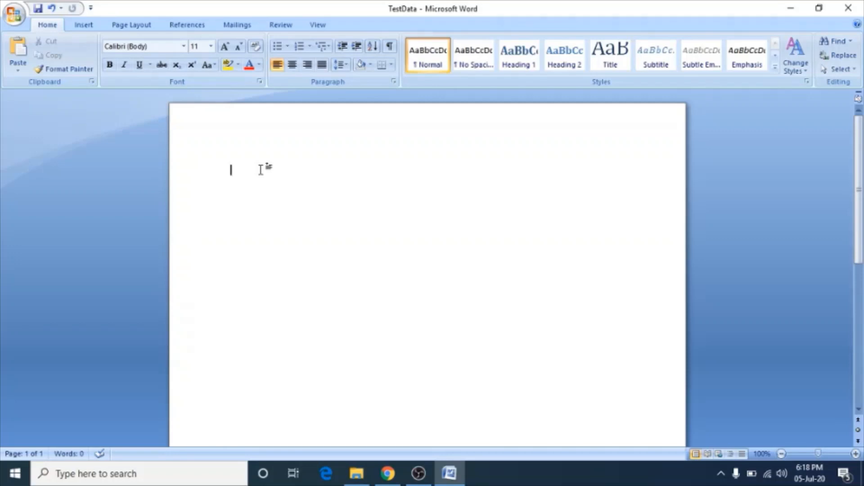
click(19, 53)
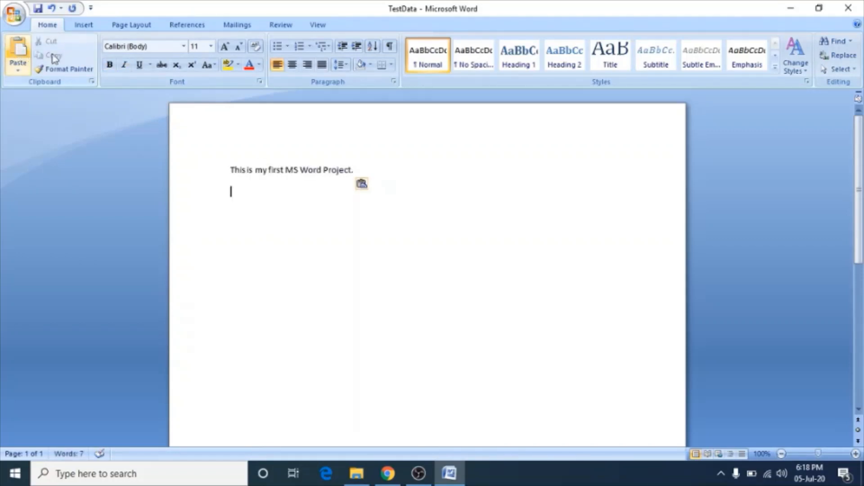
Step: Paste five more copies of the sentence on the lines below the first one
click(19, 50)
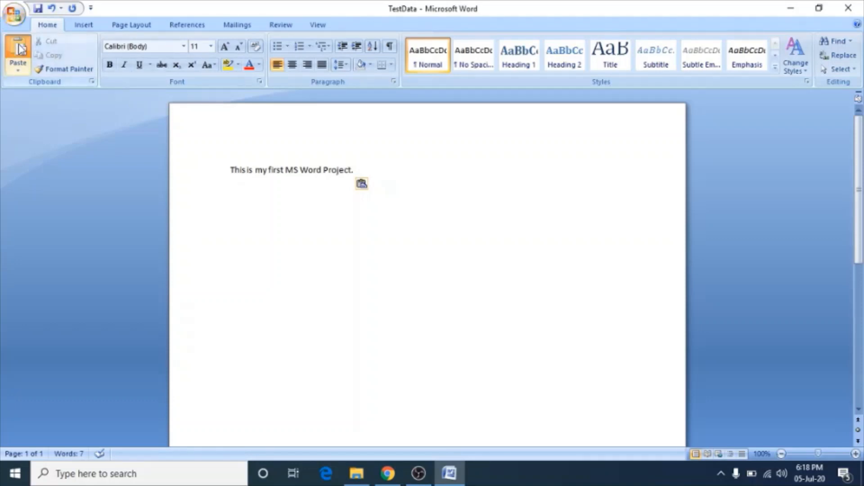
click(20, 50)
click(20, 49)
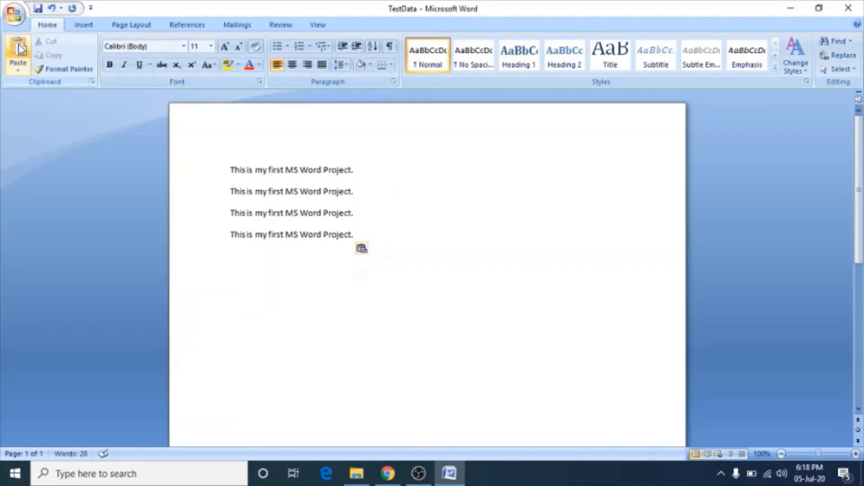
click(21, 49)
click(20, 49)
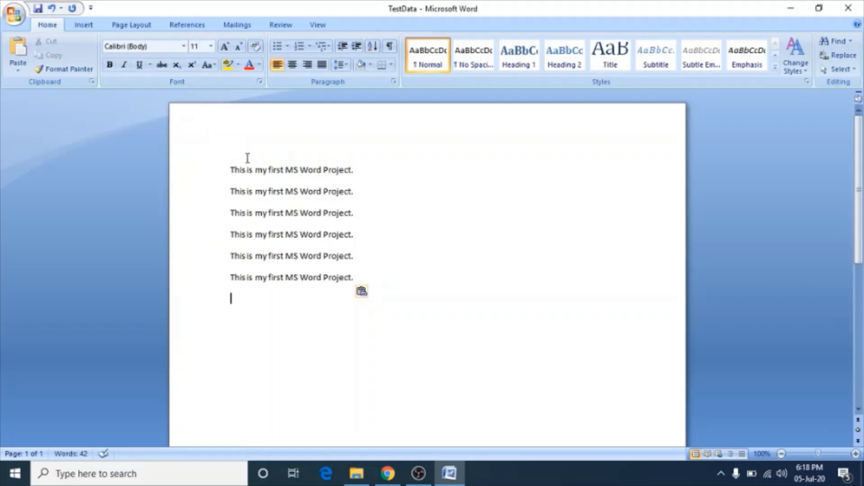
Step: Delete the five repeated sentences below the first line, keeping only the first sentence
shift+click(172, 169)
shift+click(179, 193)
key(Delete)
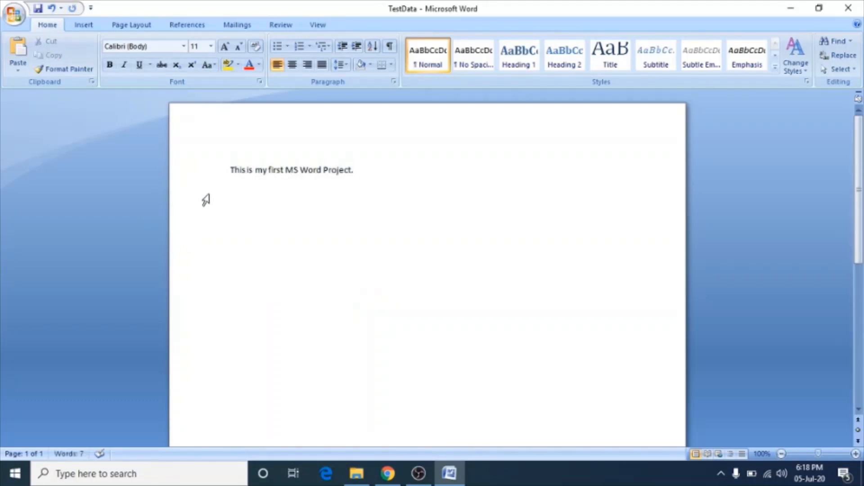
Step: Copy the remaining sentence, paste five more copies after it, and break the doubled first line so each sentence has its own line
click(372, 172)
drag(230, 171, 370, 161)
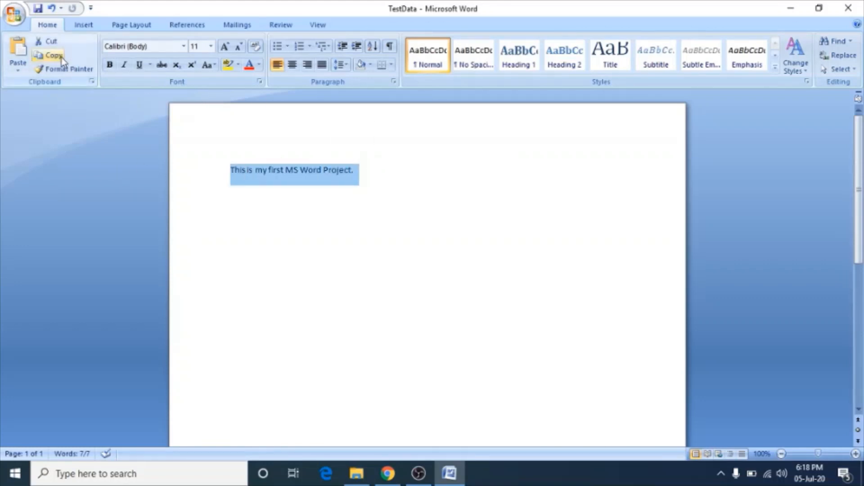
click(63, 60)
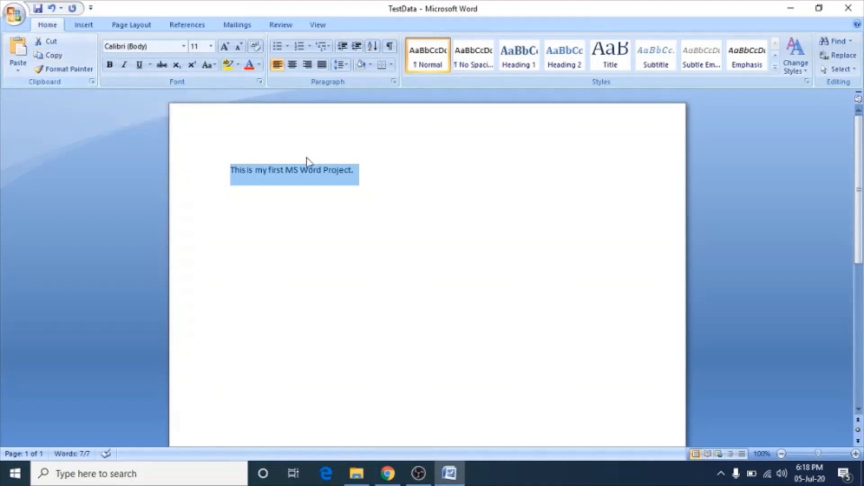
click(380, 169)
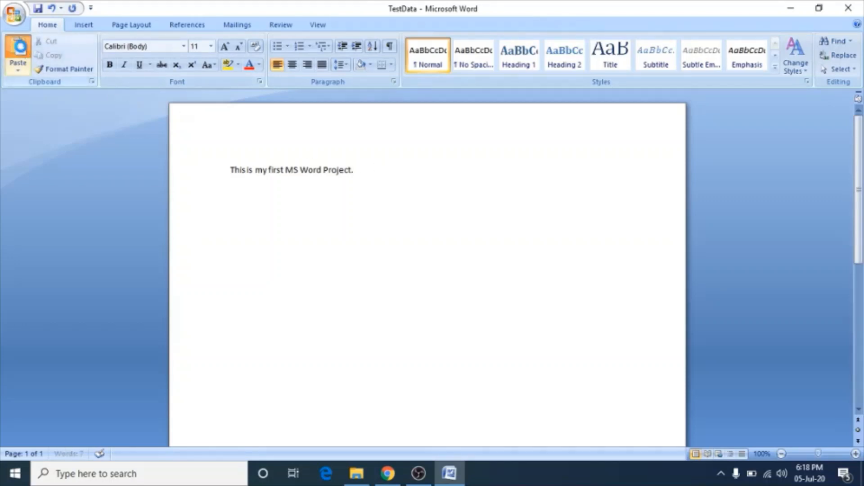
click(21, 50)
click(22, 50)
click(22, 50)
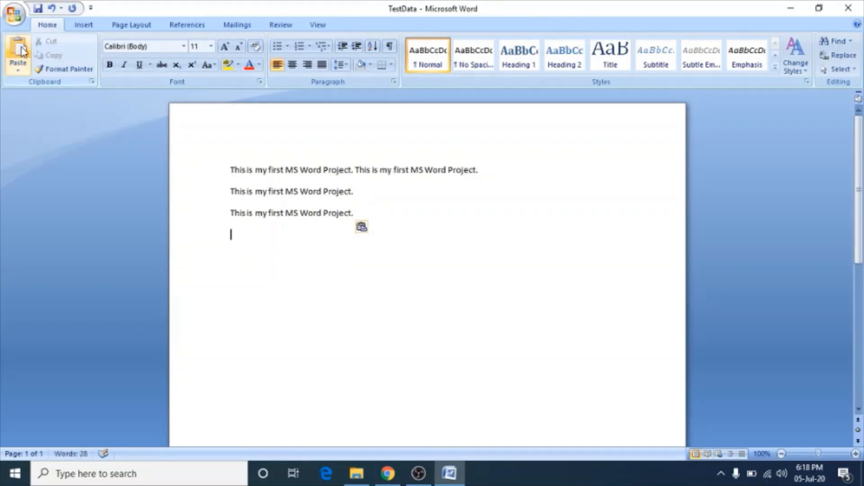
click(22, 50)
click(22, 50)
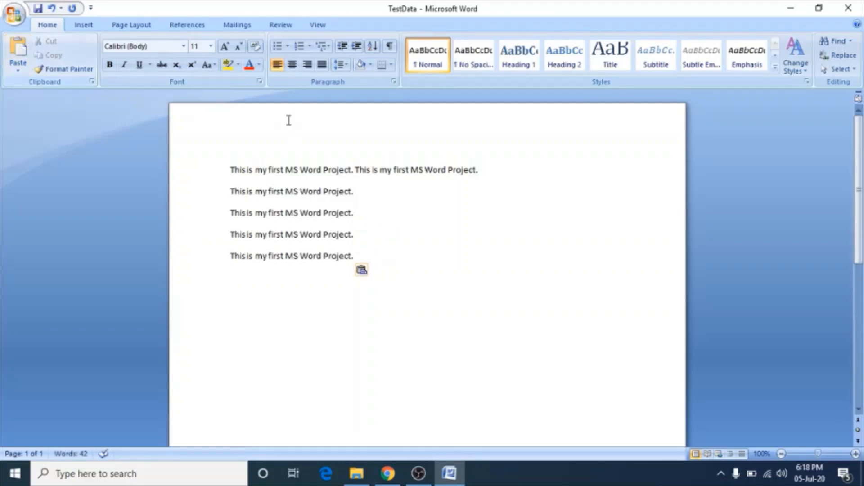
click(356, 171)
key(Return)
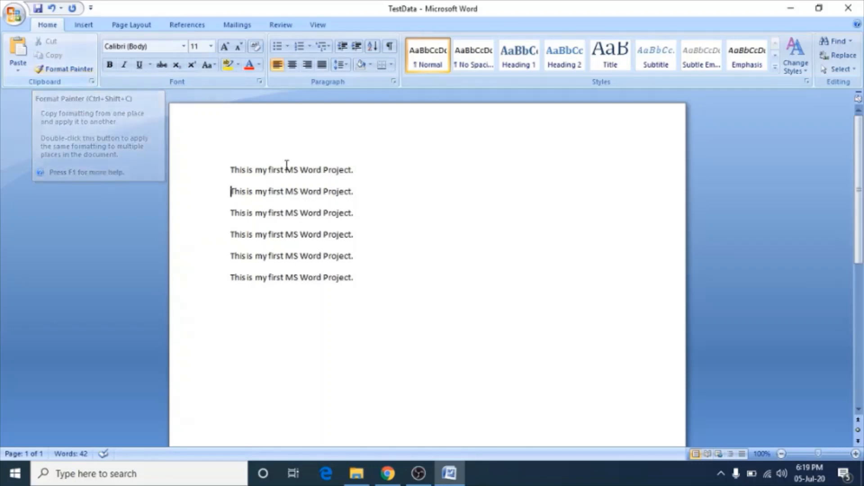
Step: Make the whole first sentence bold, italic and underlined
drag(375, 170, 228, 172)
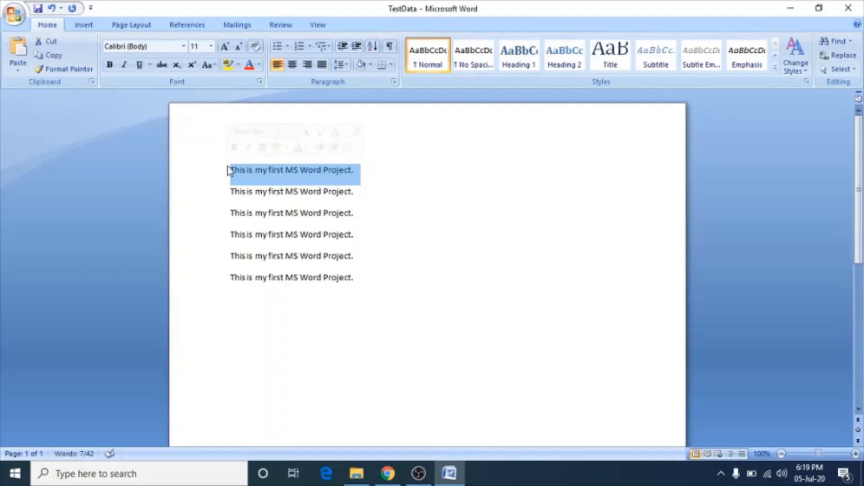
click(108, 67)
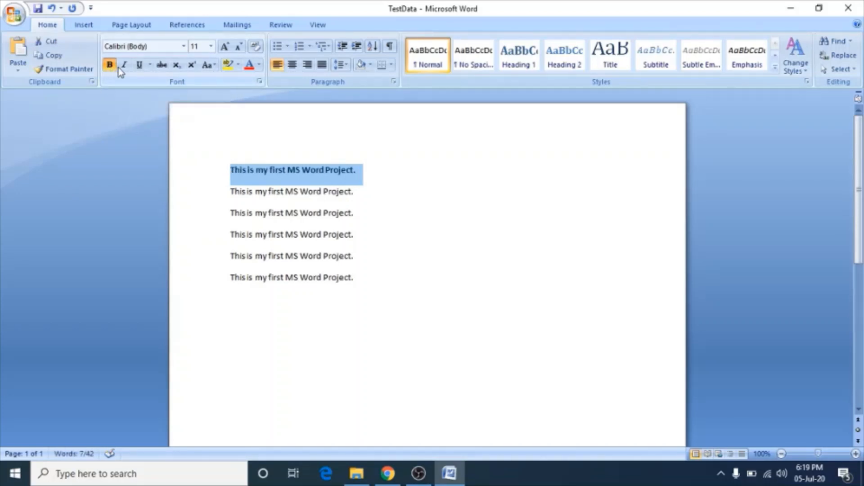
click(125, 66)
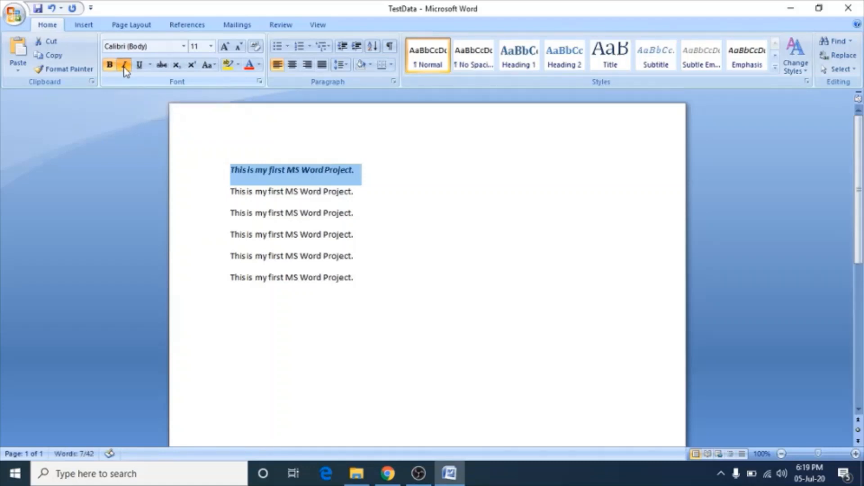
click(139, 66)
Step: Set the first sentence's font size to 18 and its font color to red
click(211, 47)
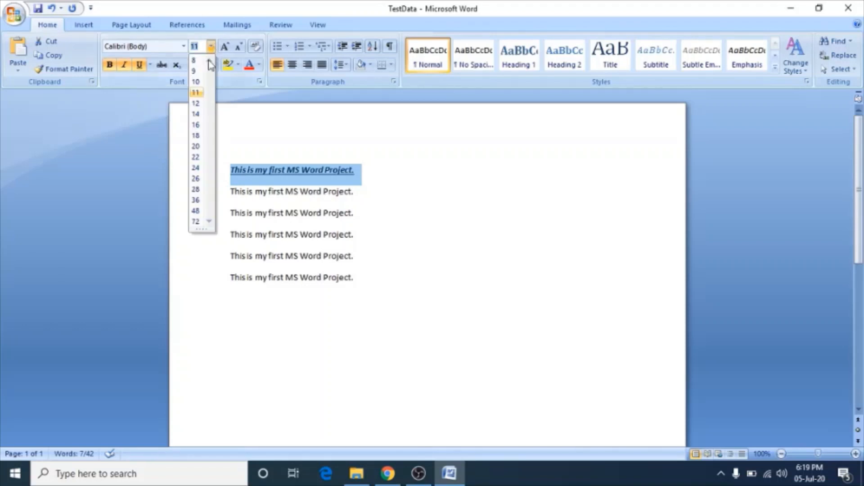
click(196, 135)
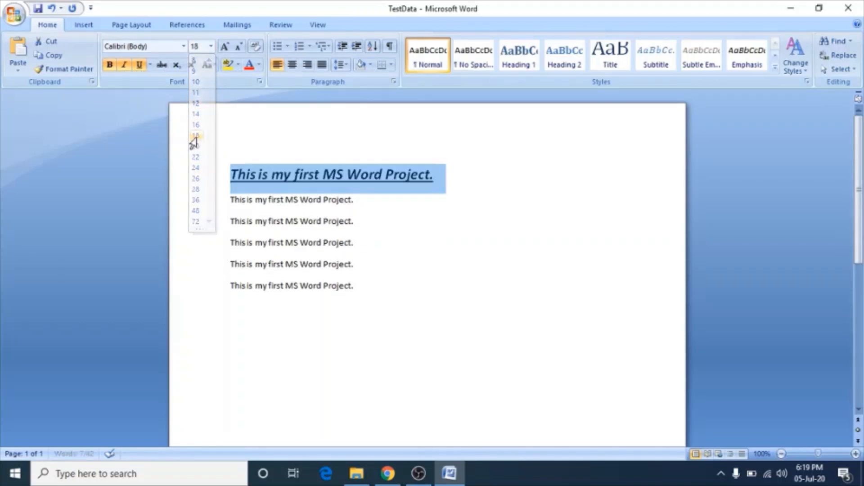
click(250, 66)
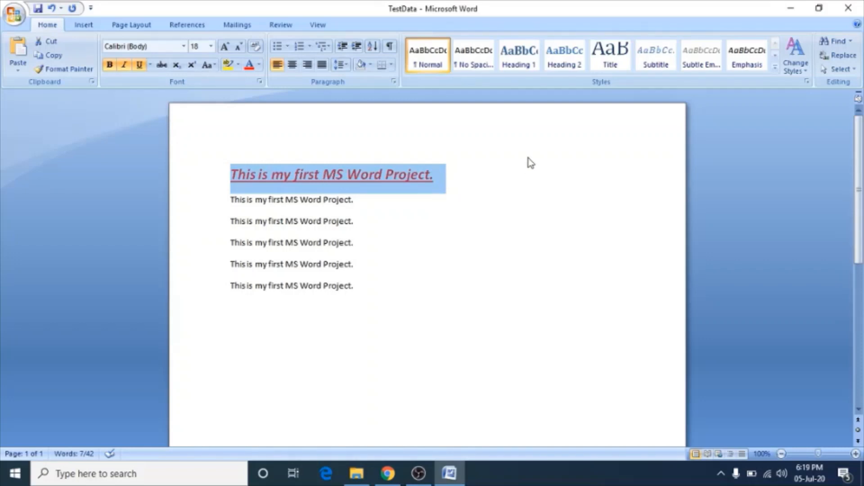
Step: Close the document, saving its changes, and reopen TestData from the Documents folder
click(852, 13)
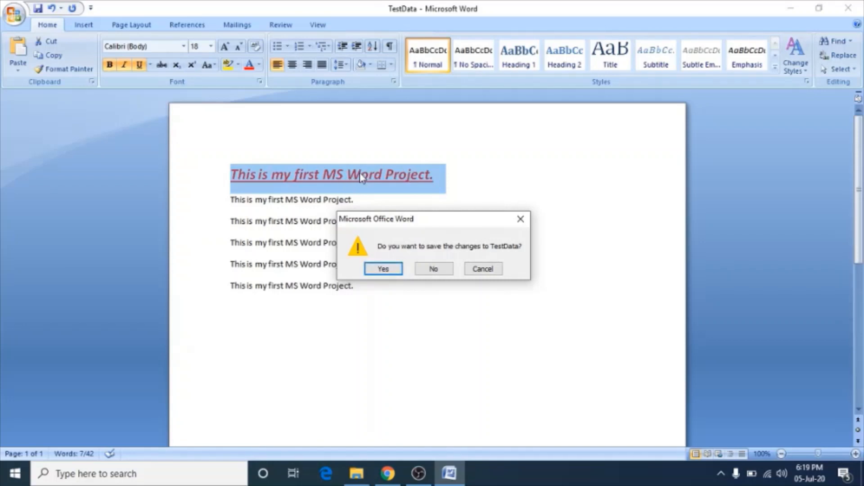
click(383, 269)
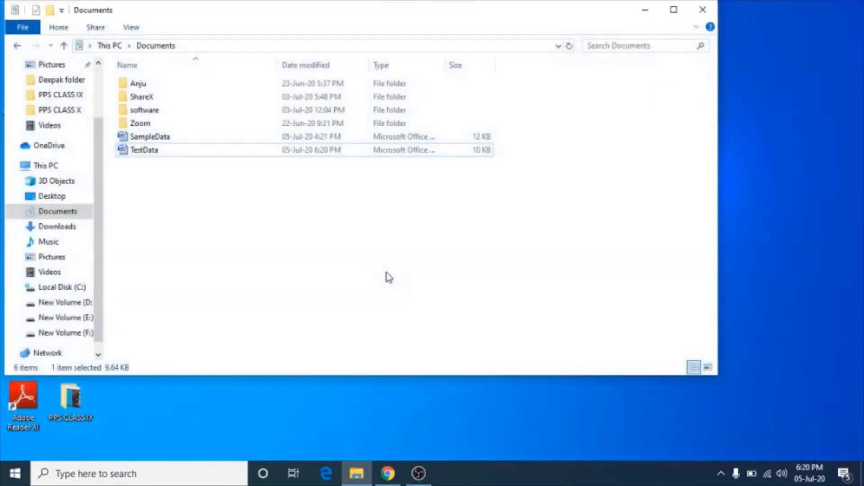
click(196, 210)
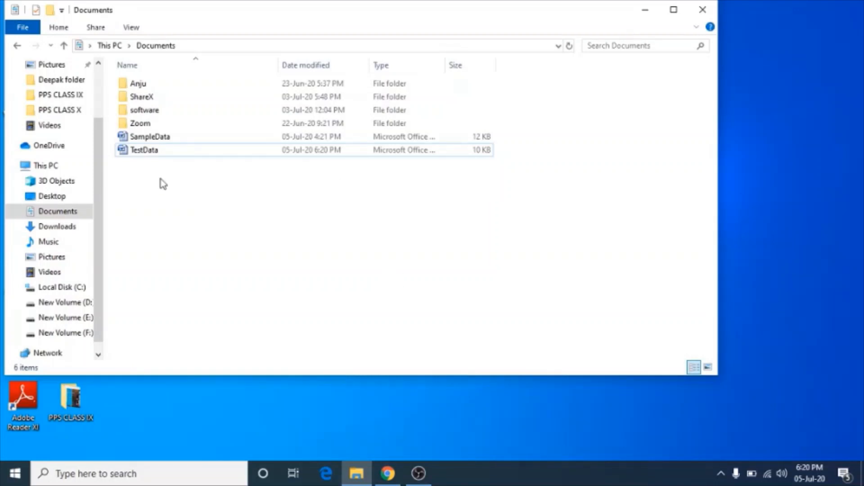
double_click(145, 151)
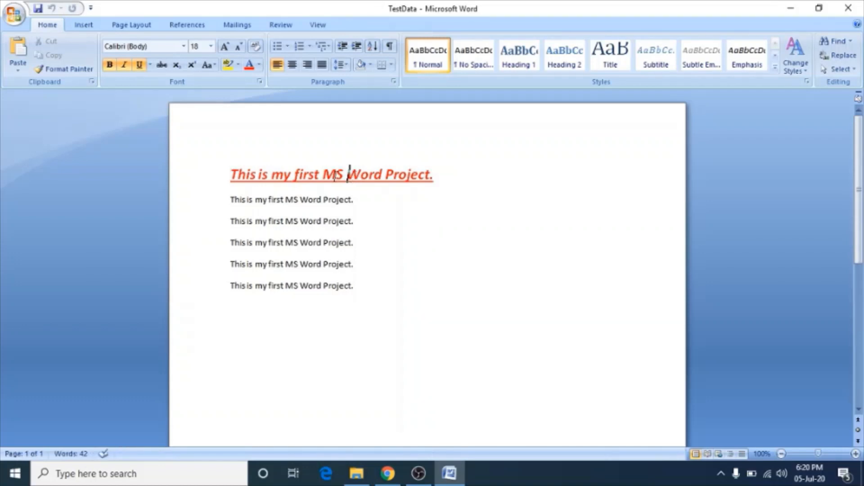
Step: Copy the first line's red 18-point formatting onto the whole second line with Format Painter
drag(311, 176, 365, 178)
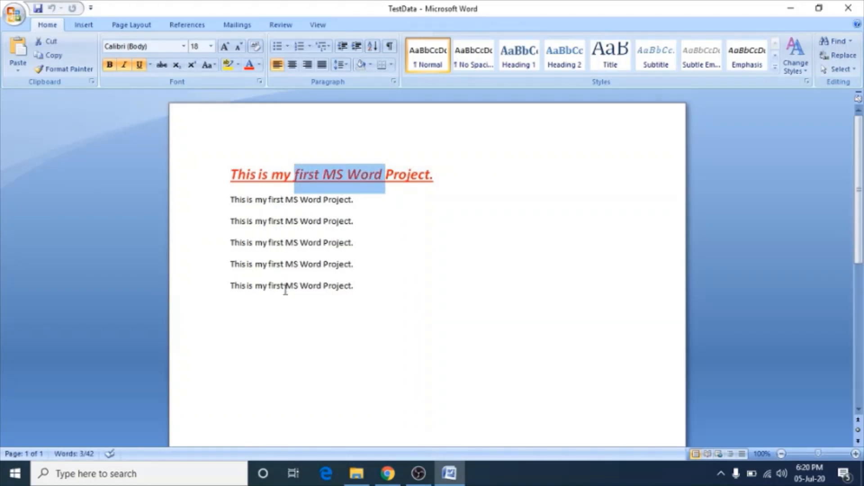
click(397, 198)
drag(238, 174, 323, 176)
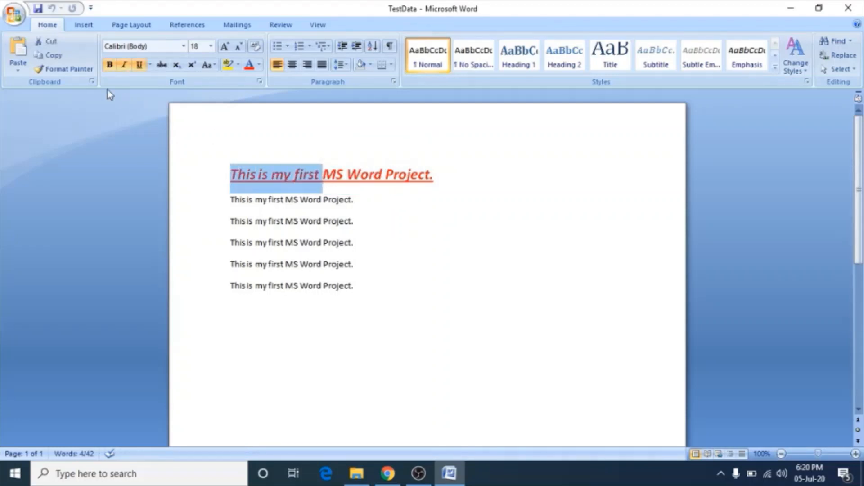
click(74, 71)
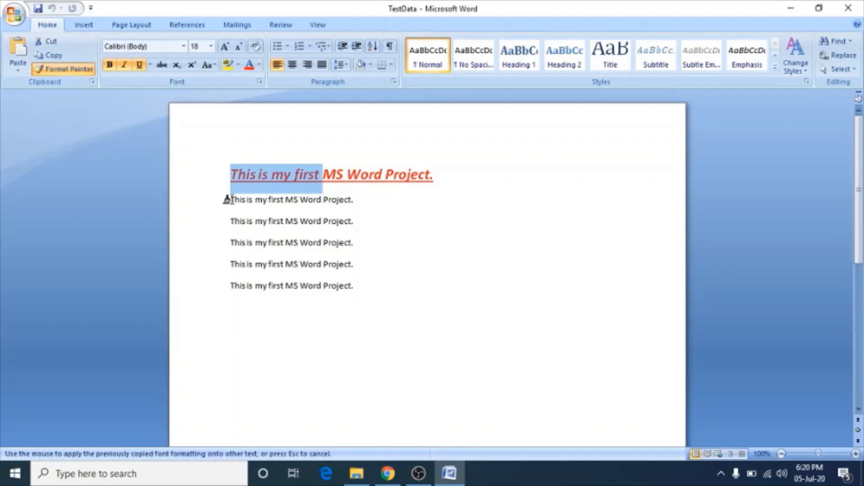
drag(226, 200, 354, 207)
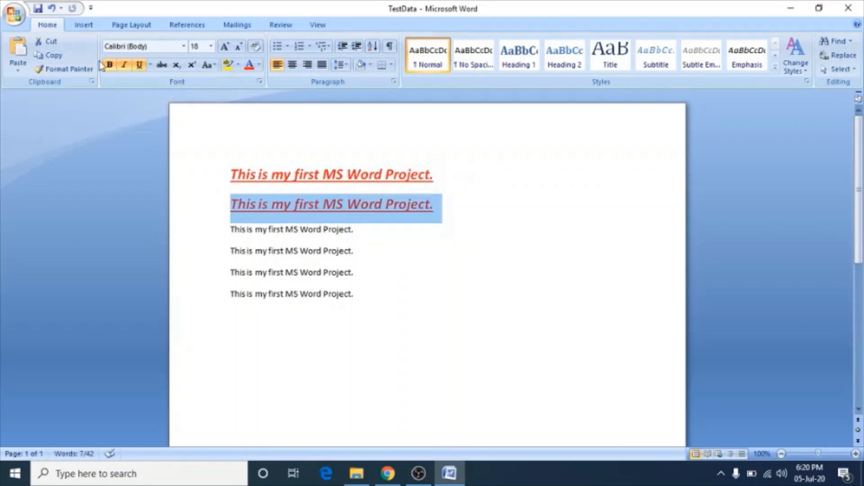
Step: Apply the second line's formatting to the fifth line with Format Painter
click(64, 71)
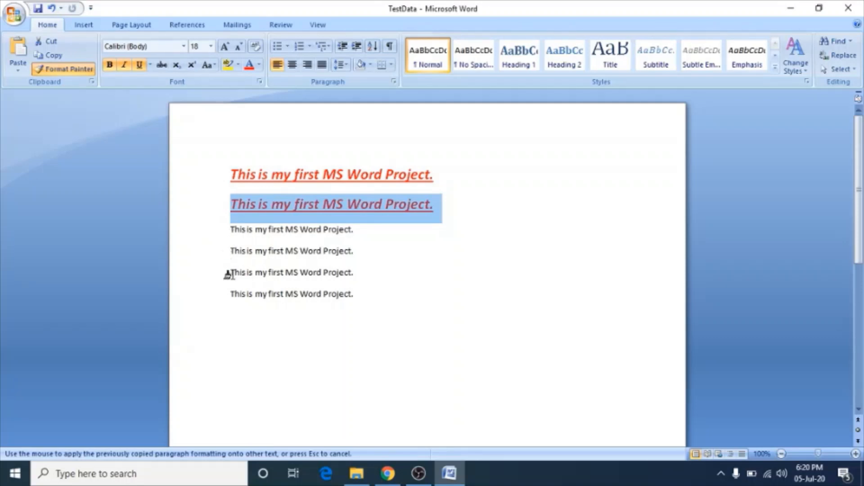
drag(228, 273, 361, 277)
click(407, 322)
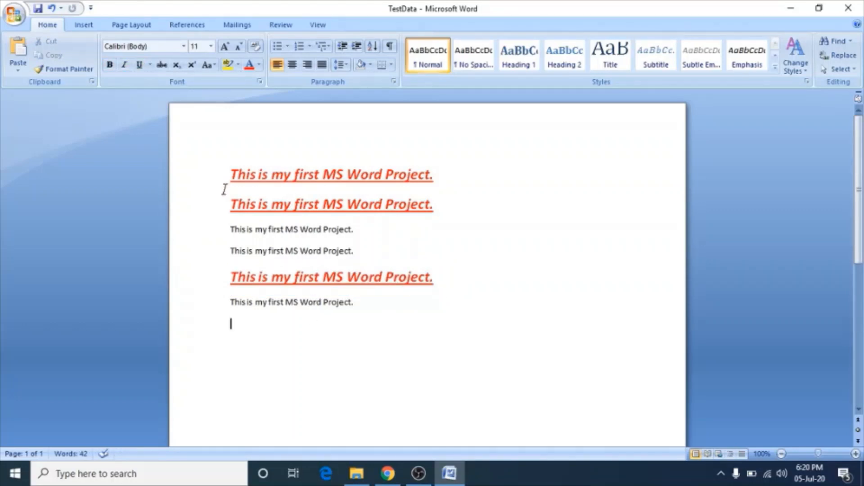
Step: Change the font of the whole third line to Goudy Stout
click(233, 223)
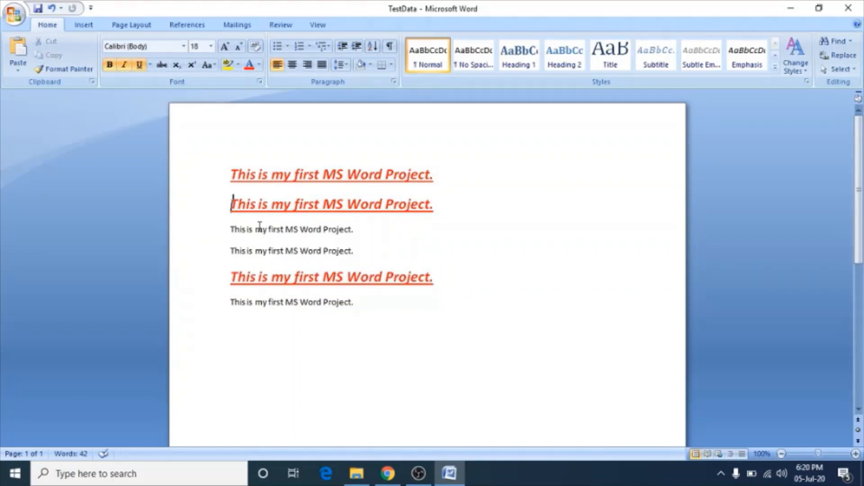
drag(231, 228, 358, 231)
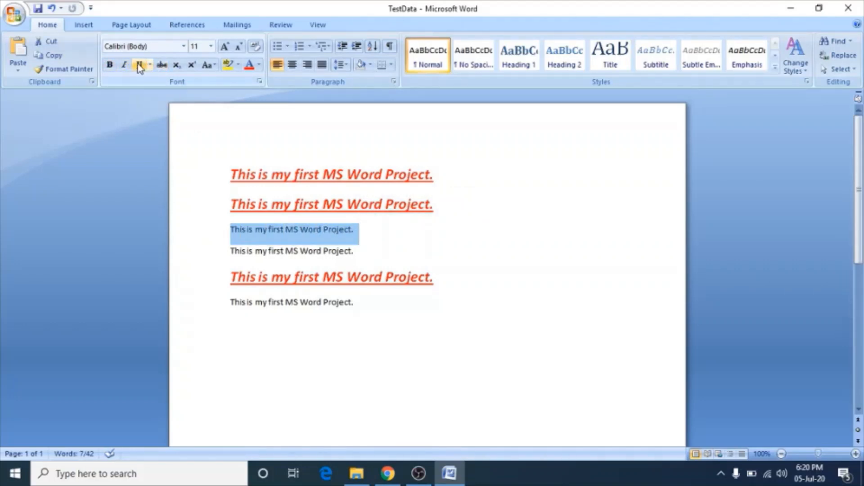
click(183, 47)
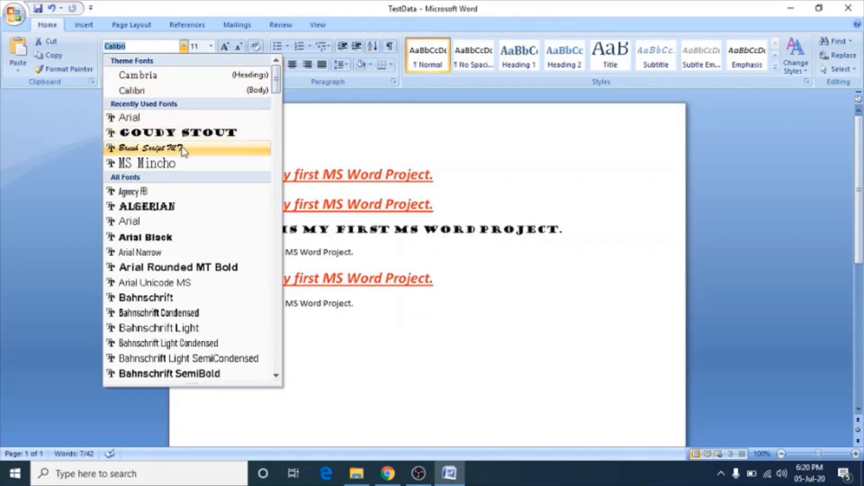
click(189, 134)
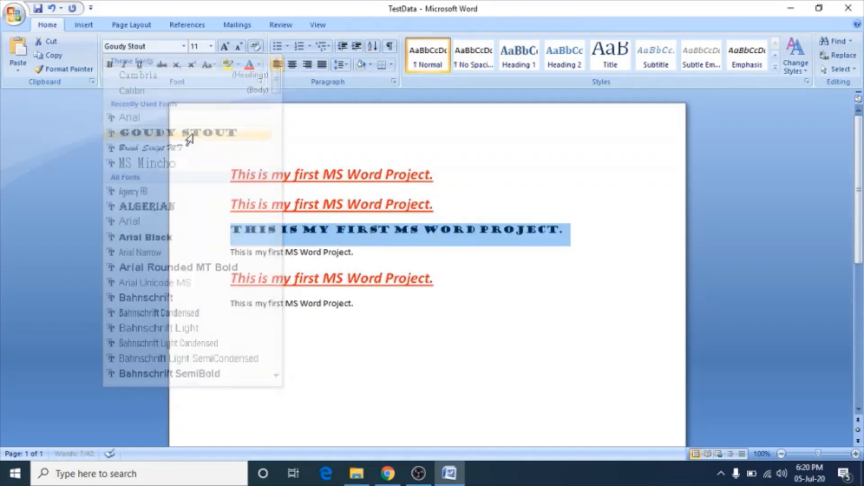
Step: Color the third line's text standard green and make it italic
click(259, 64)
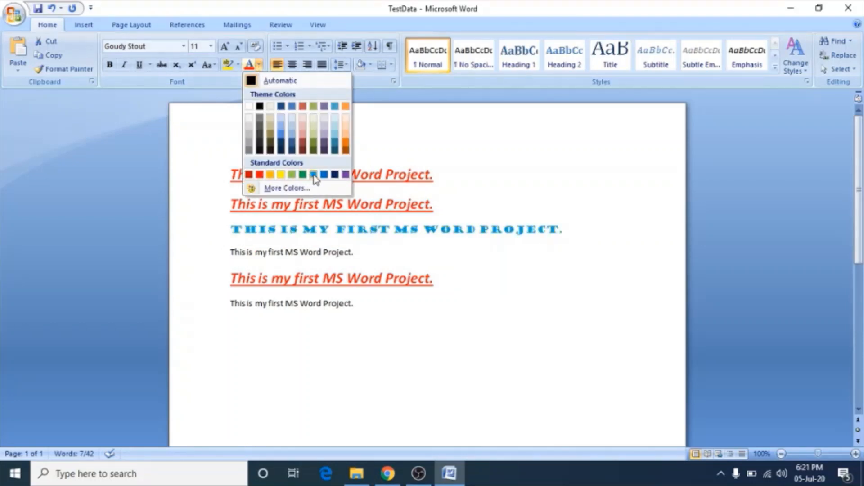
click(302, 174)
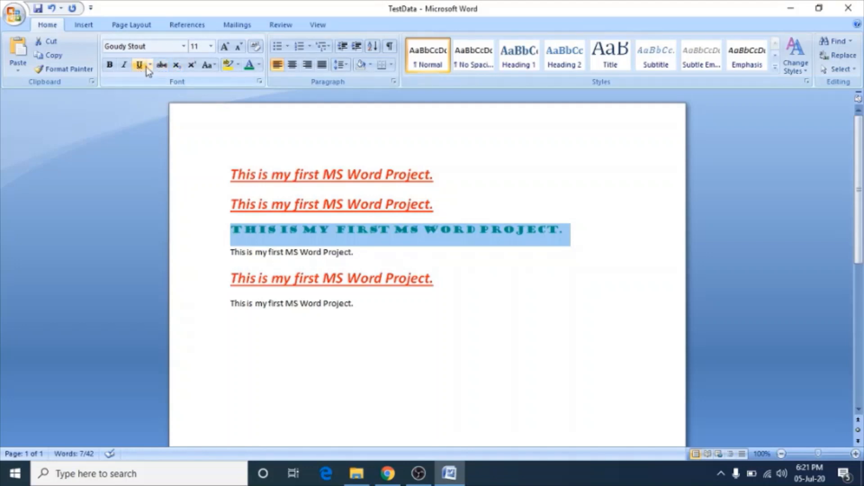
click(124, 69)
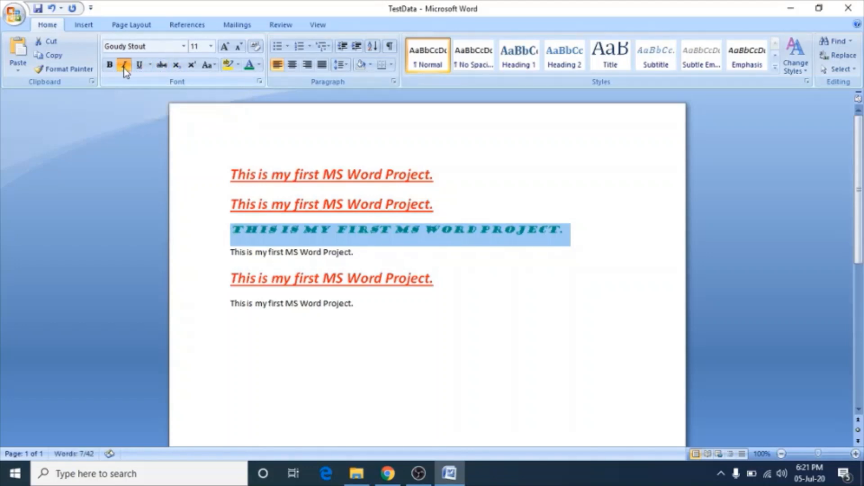
click(543, 259)
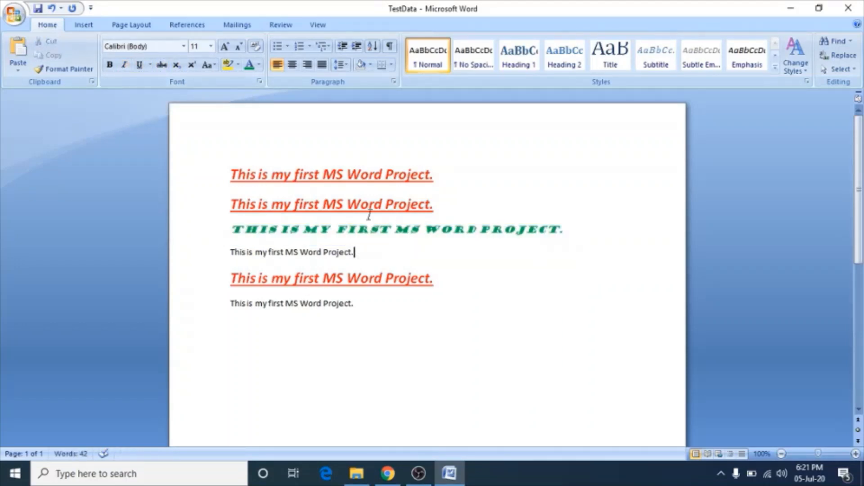
Step: Copy the green Goudy Stout formatting of the third line onto the fourth line with Format Painter
drag(345, 230, 390, 230)
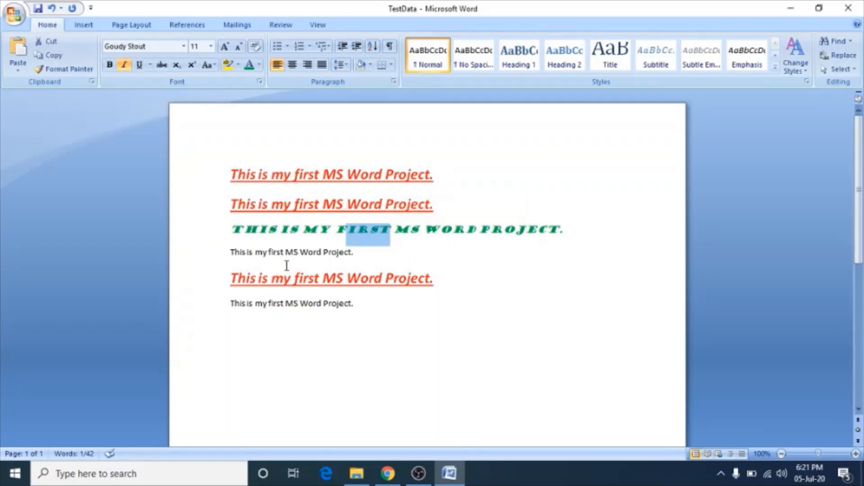
click(445, 254)
drag(254, 229, 393, 230)
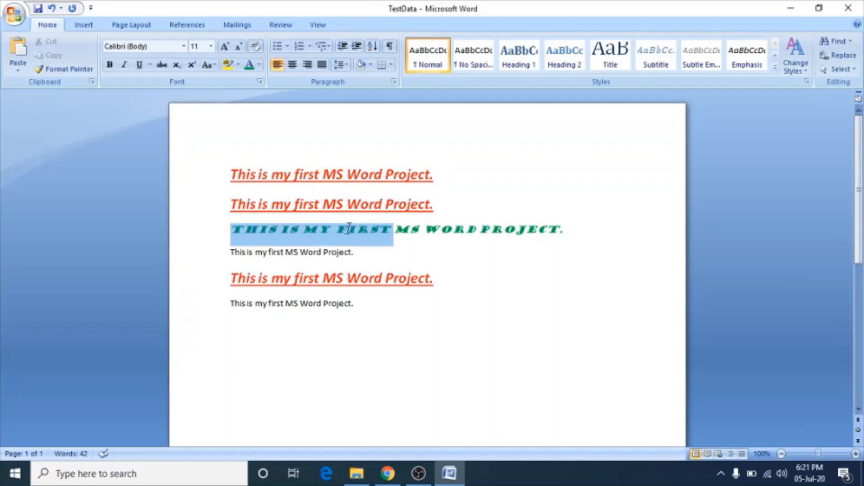
click(80, 71)
click(79, 71)
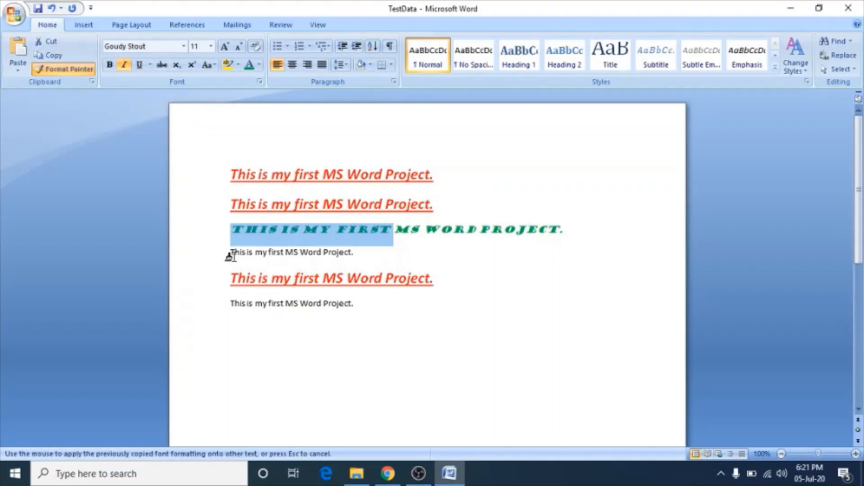
drag(229, 255, 367, 258)
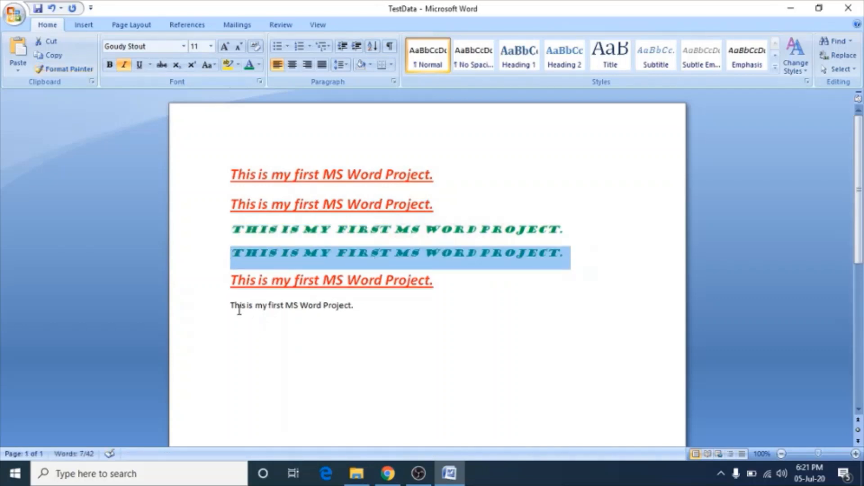
Step: Apply the fourth line's green italic Goudy Stout formatting to the last line with Format Painter
click(63, 69)
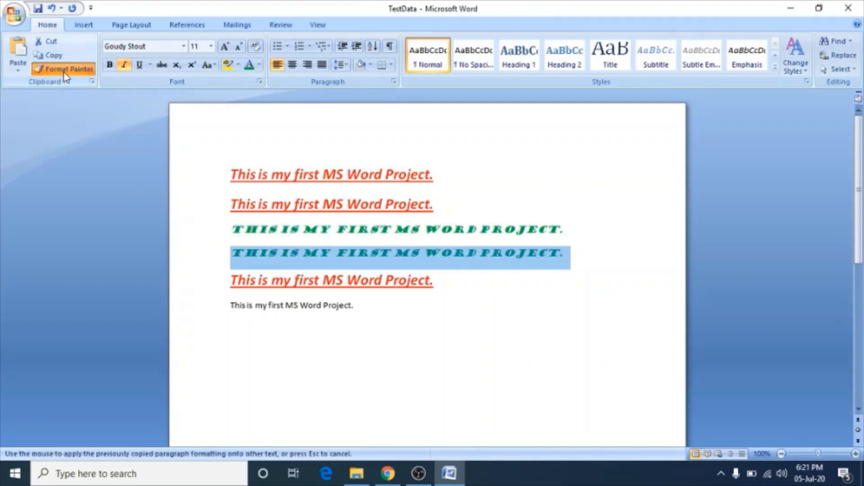
drag(232, 306, 381, 311)
click(441, 364)
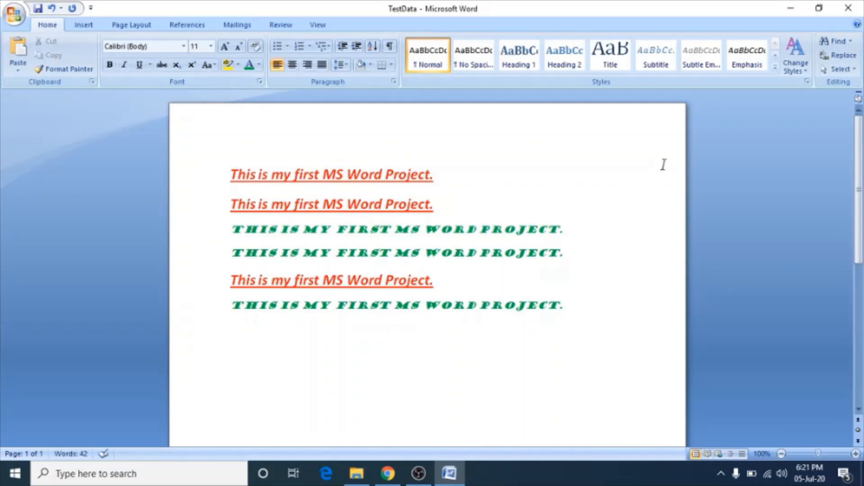
Step: Cancel the attempt to close TestData and save the document's changes
click(849, 10)
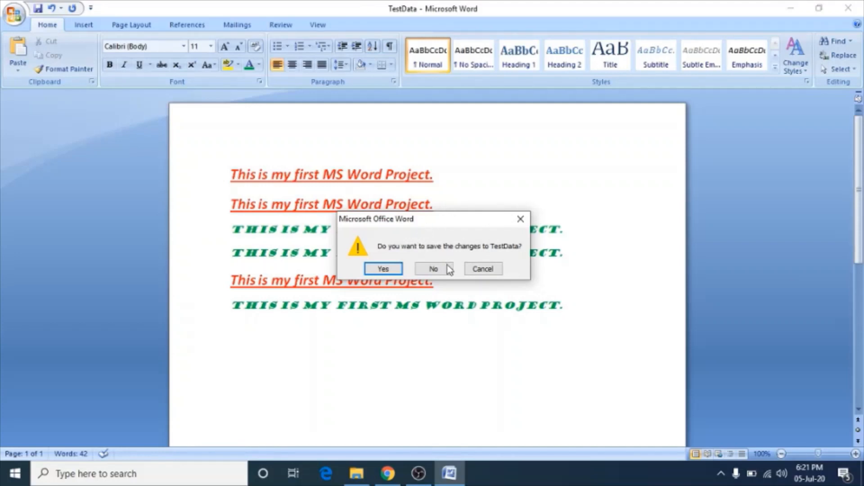
click(483, 269)
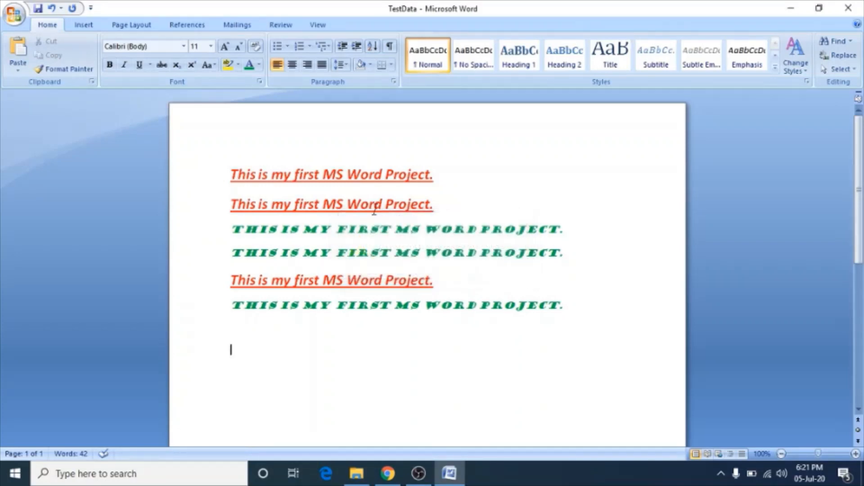
click(38, 8)
click(16, 16)
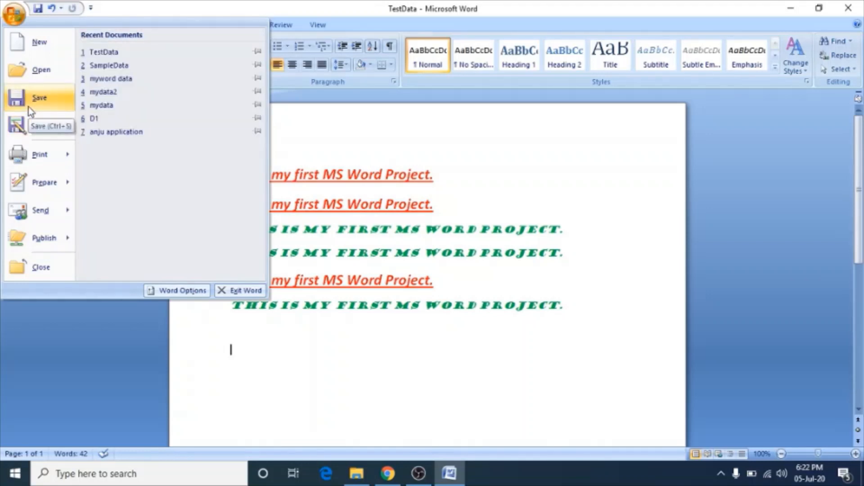
click(343, 140)
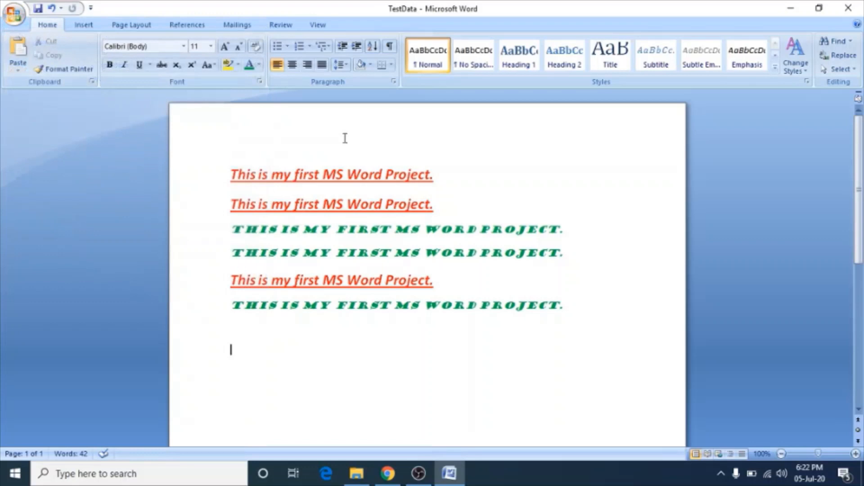
Step: Add the E-mail and Spelling & Grammar commands to the Quick Access Toolbar
click(90, 9)
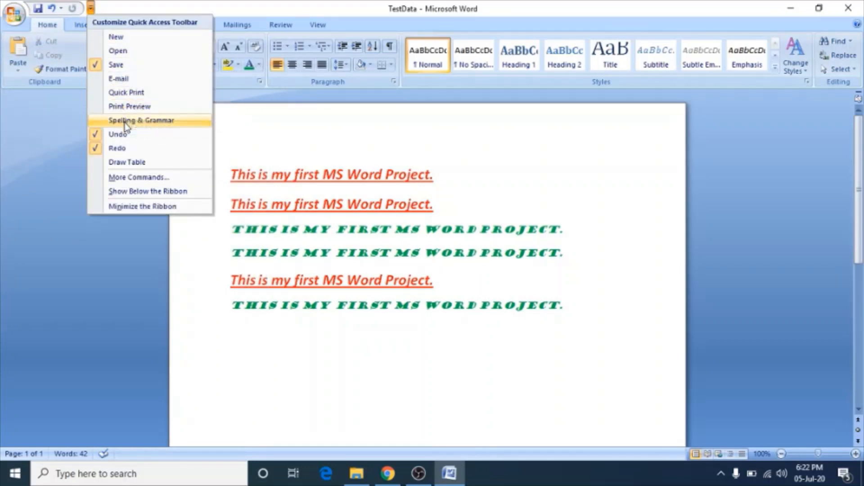
click(119, 79)
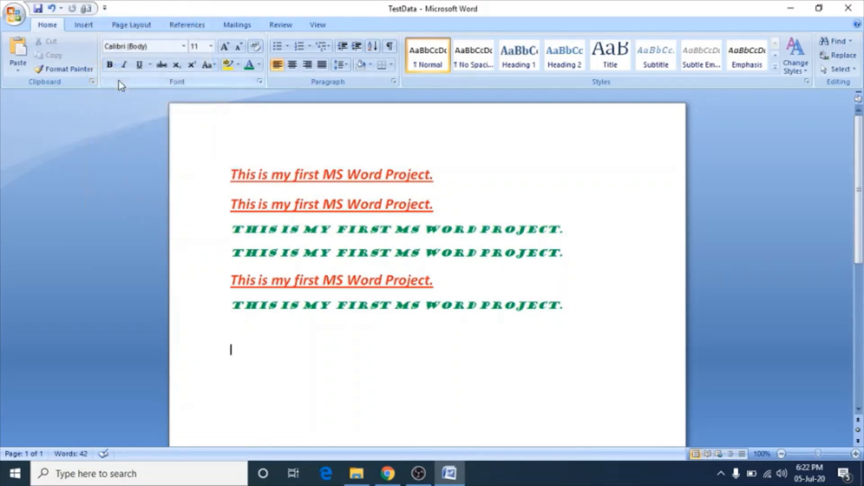
click(105, 8)
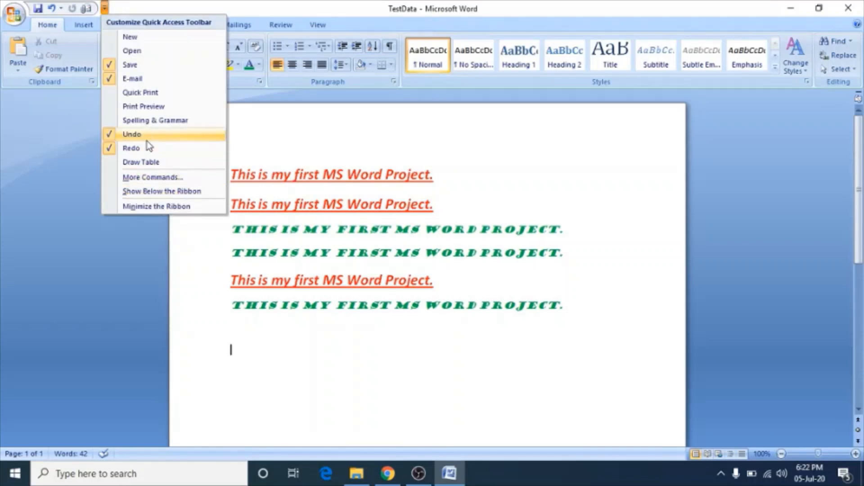
click(146, 120)
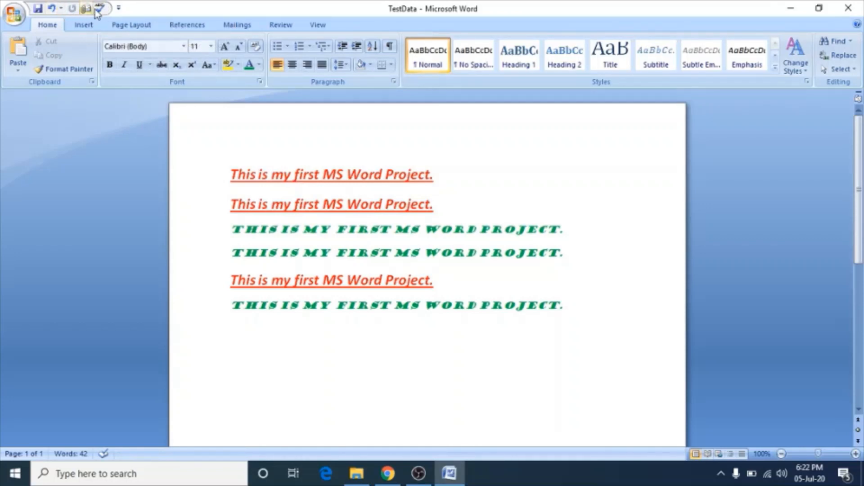
Step: Remove the E-mail and Spelling & Grammar commands from the Quick Access Toolbar
click(118, 7)
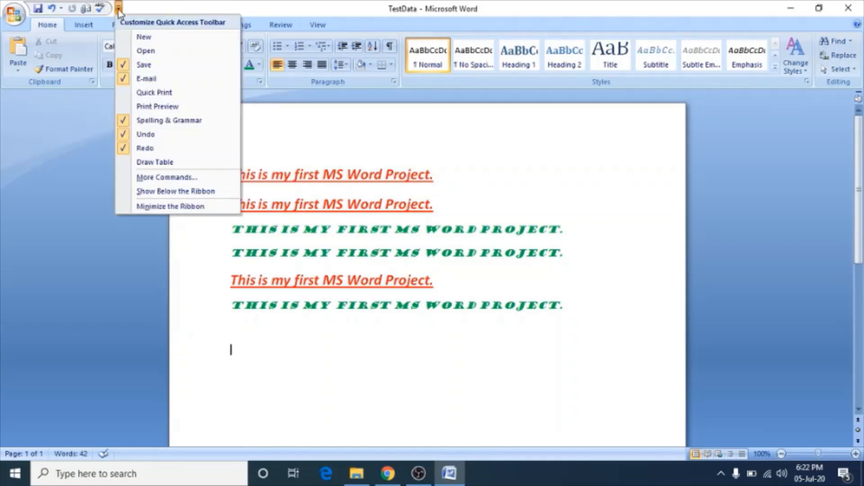
click(149, 80)
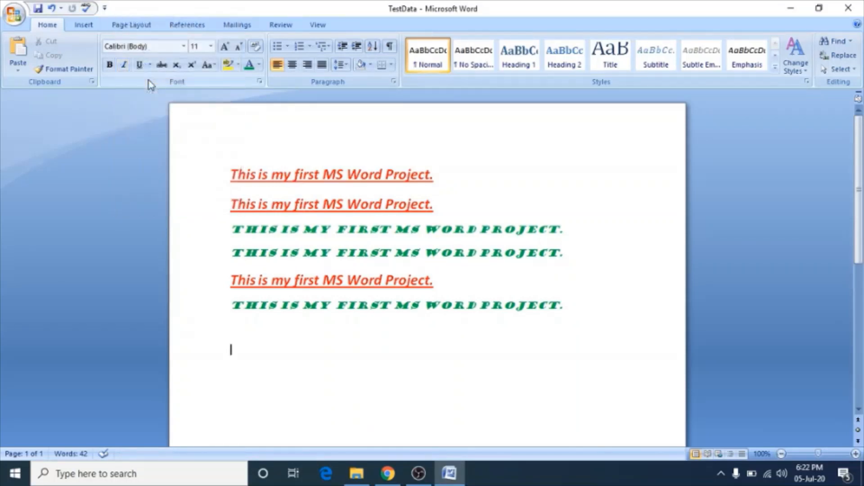
click(104, 10)
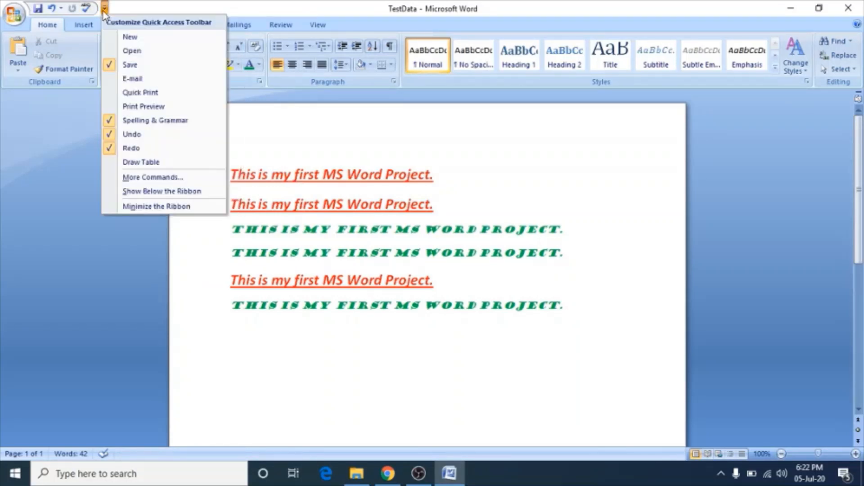
click(146, 120)
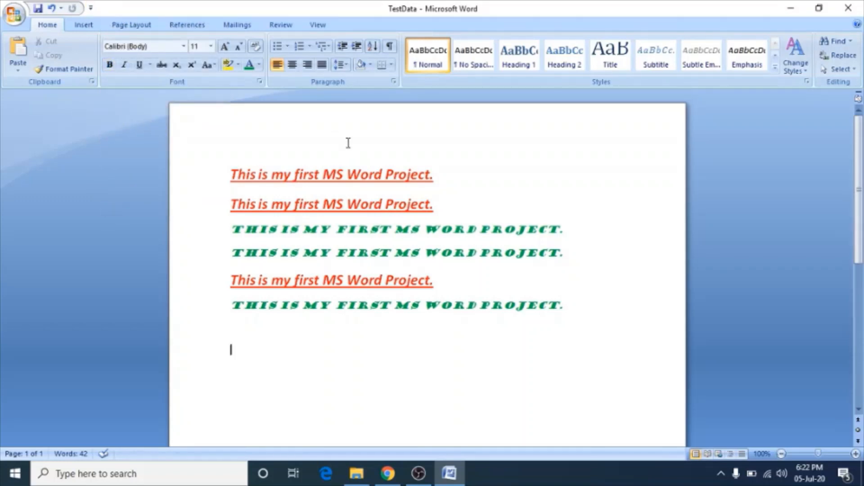
click(347, 142)
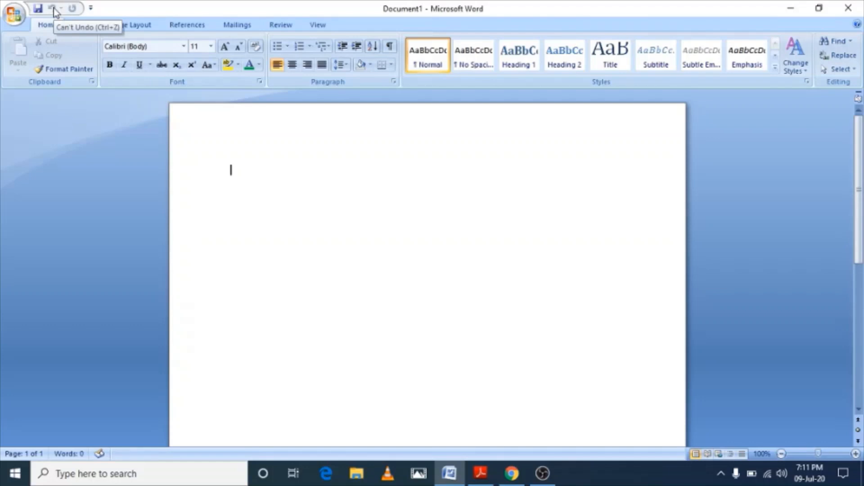
Step: Examine the file and publishing commands of the blank document, and those for inserting, page layout, references, mailings and view
click(15, 15)
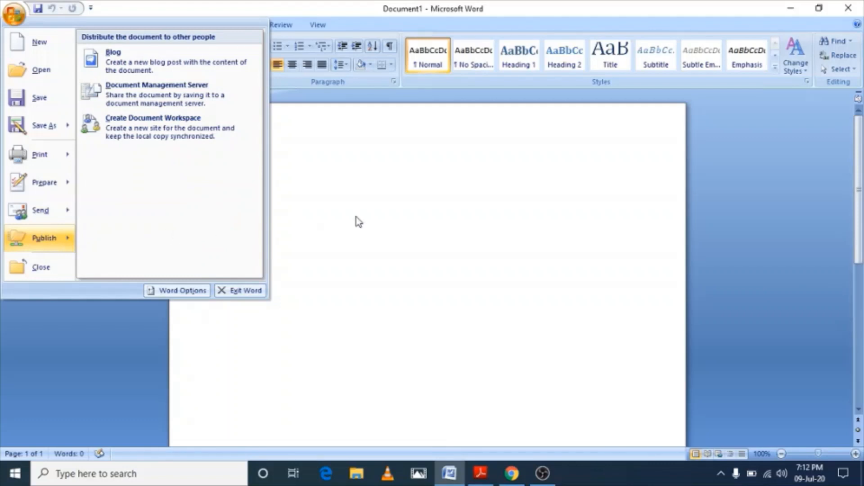
click(377, 216)
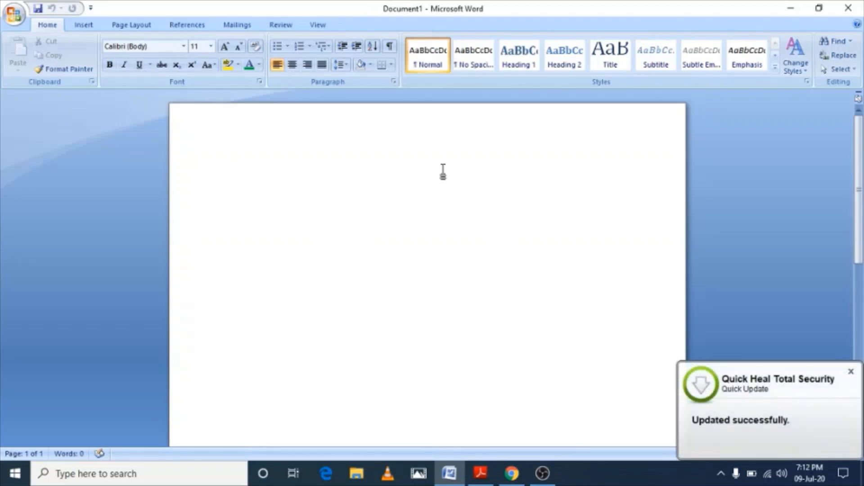
click(82, 25)
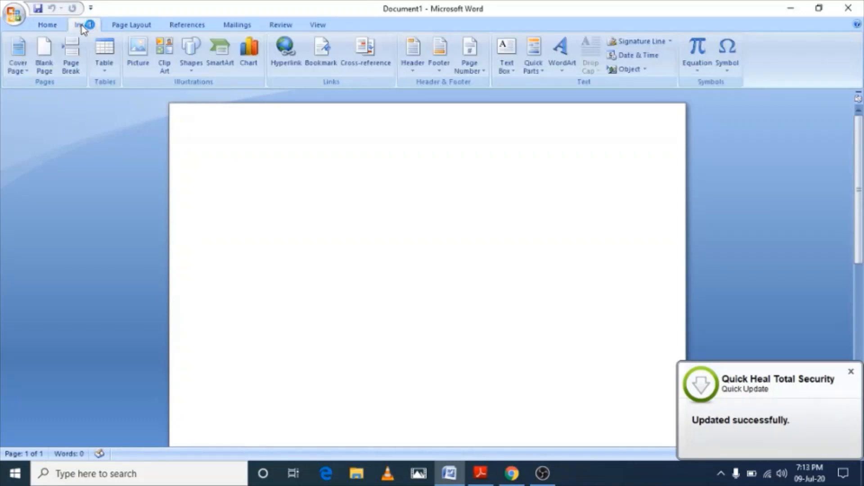
click(120, 27)
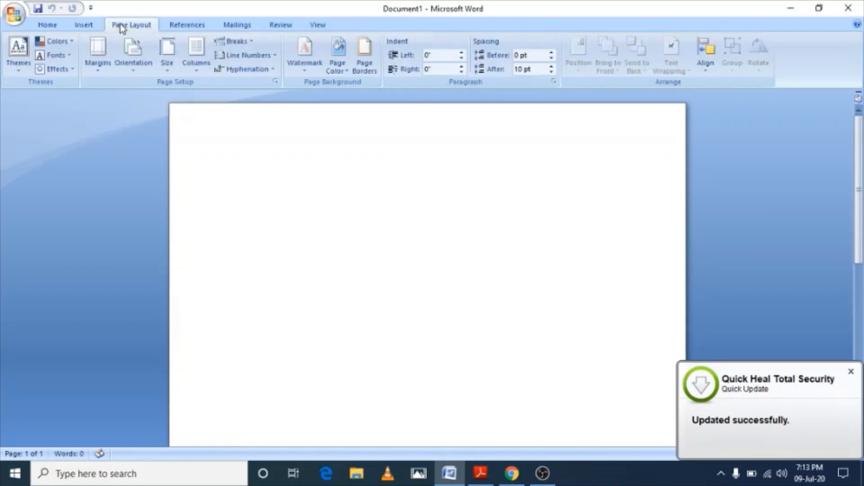
click(177, 25)
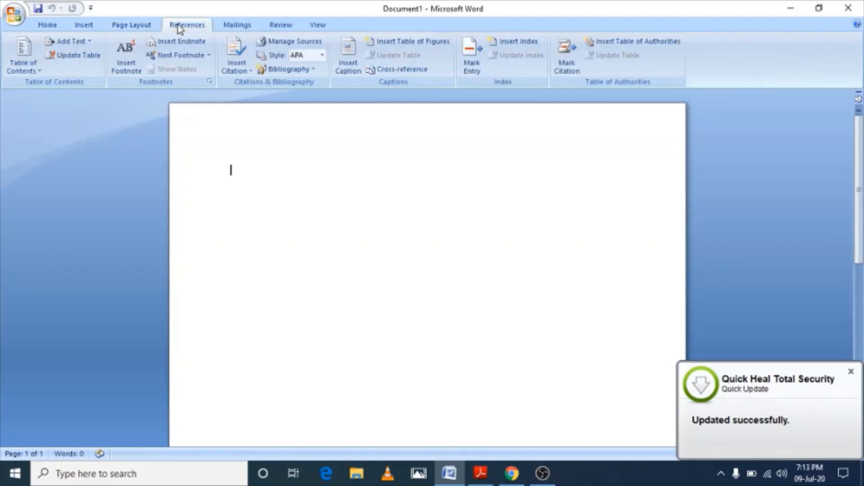
click(239, 26)
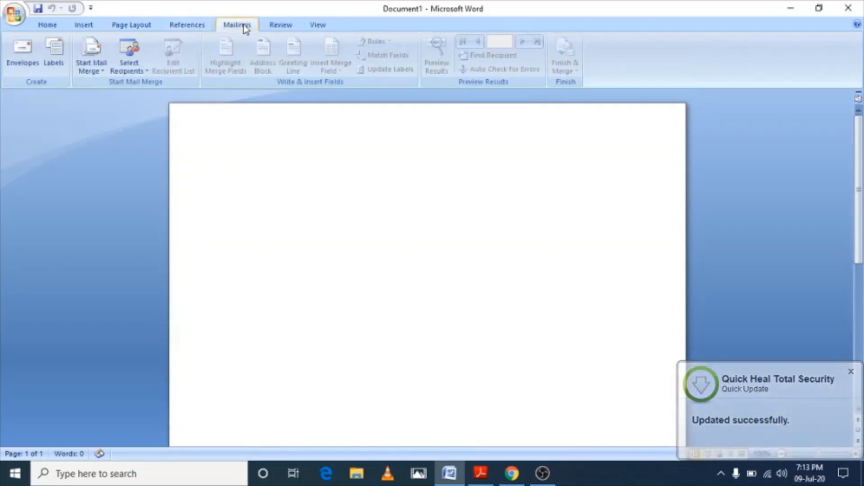
click(319, 26)
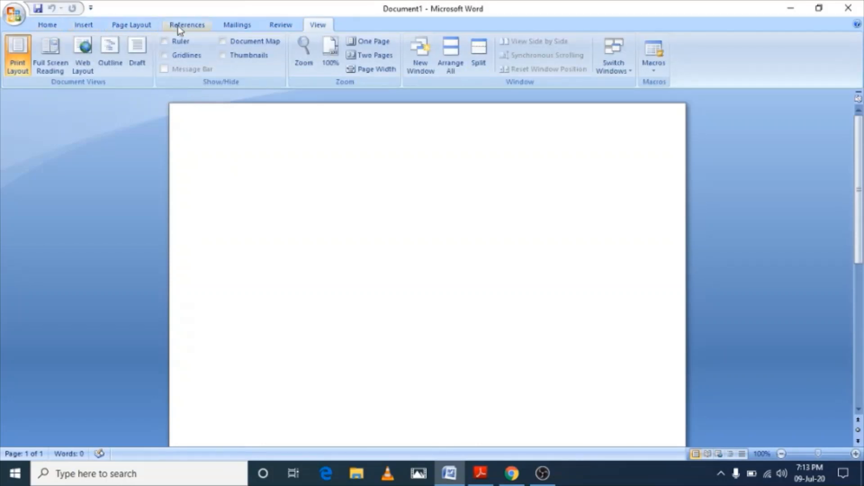
Step: Compare how the basic editing, insert and page layout commands are organized into groups
click(48, 27)
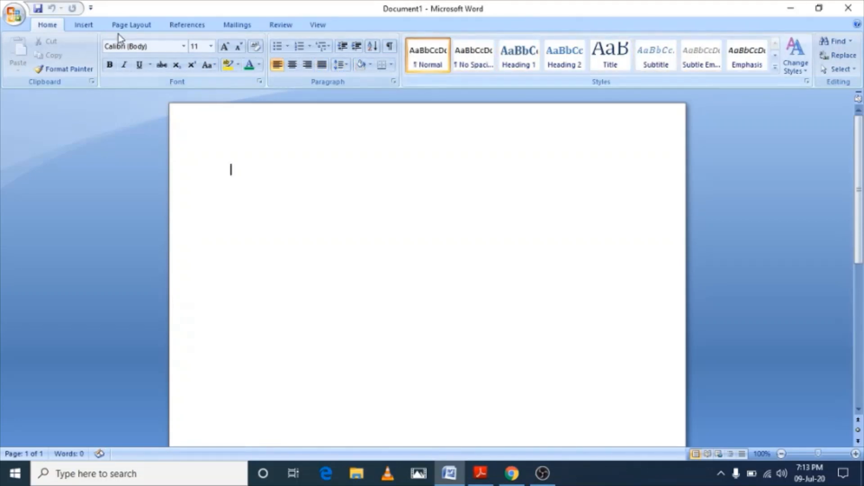
click(84, 28)
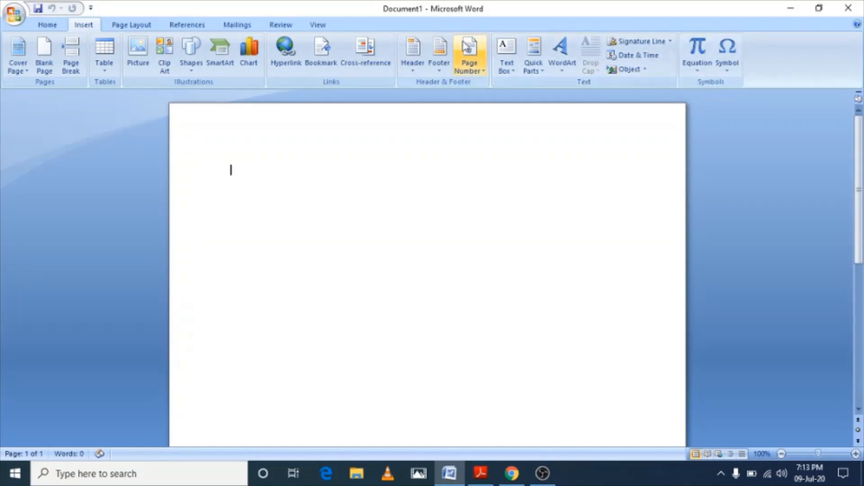
click(128, 27)
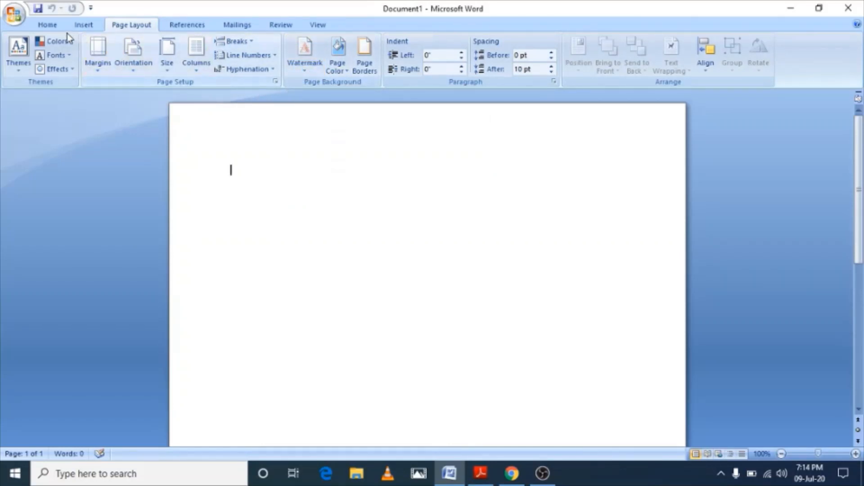
click(56, 32)
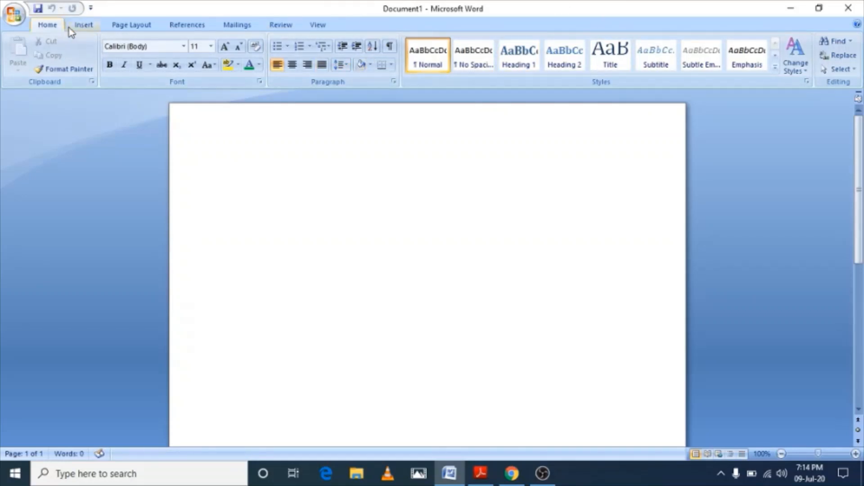
click(82, 28)
click(141, 28)
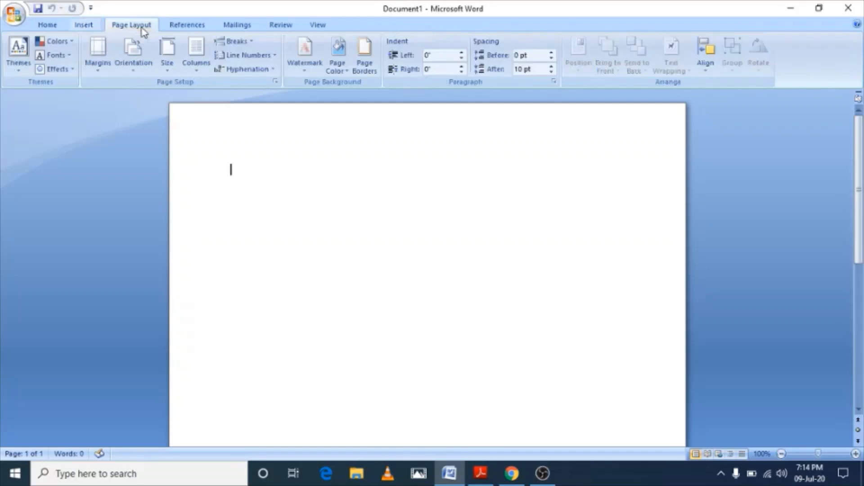
click(49, 27)
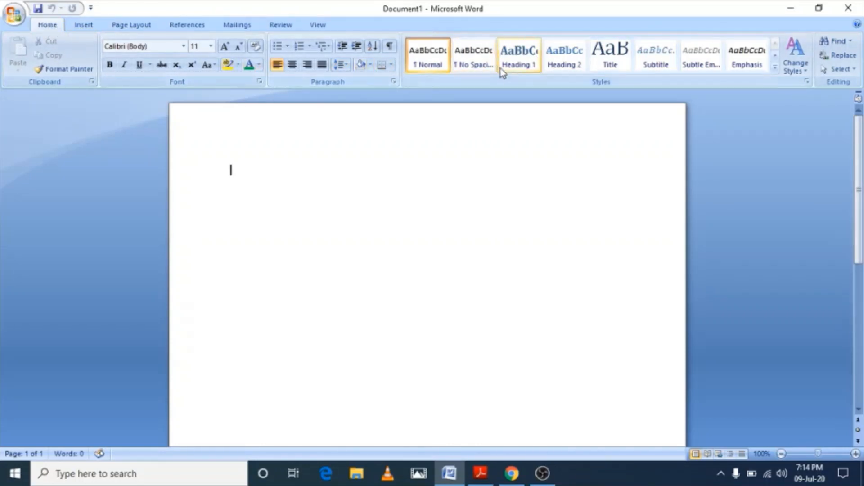
click(90, 30)
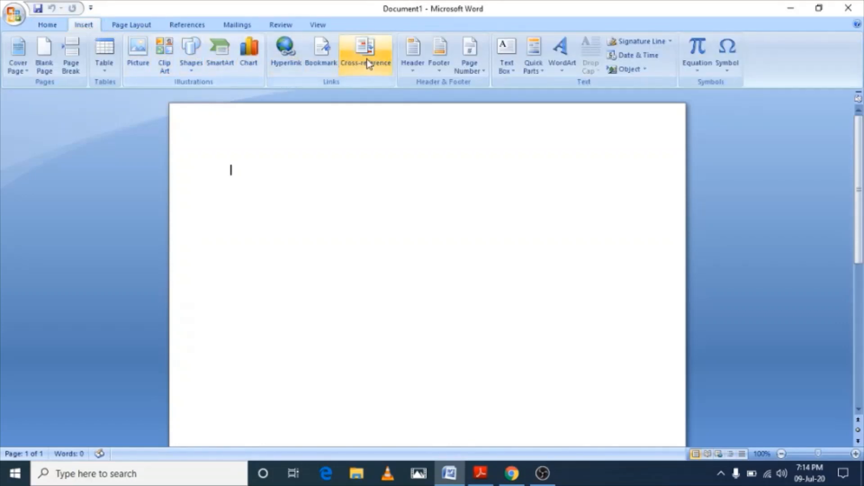
click(131, 28)
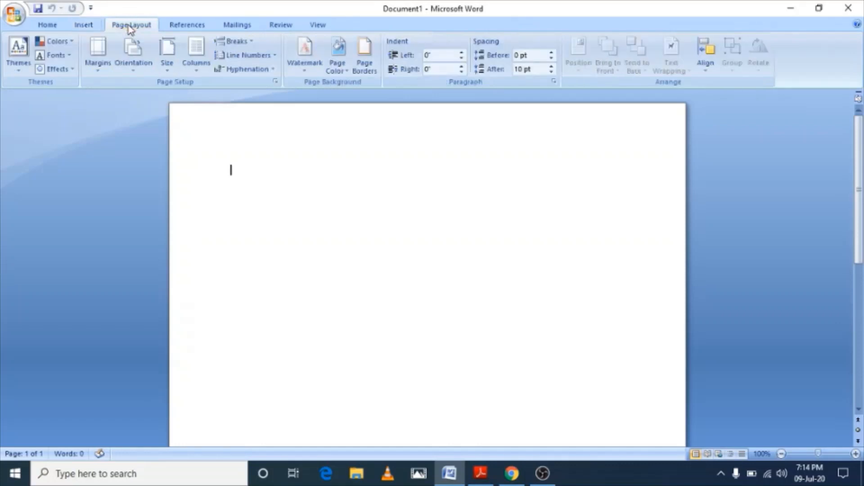
click(48, 26)
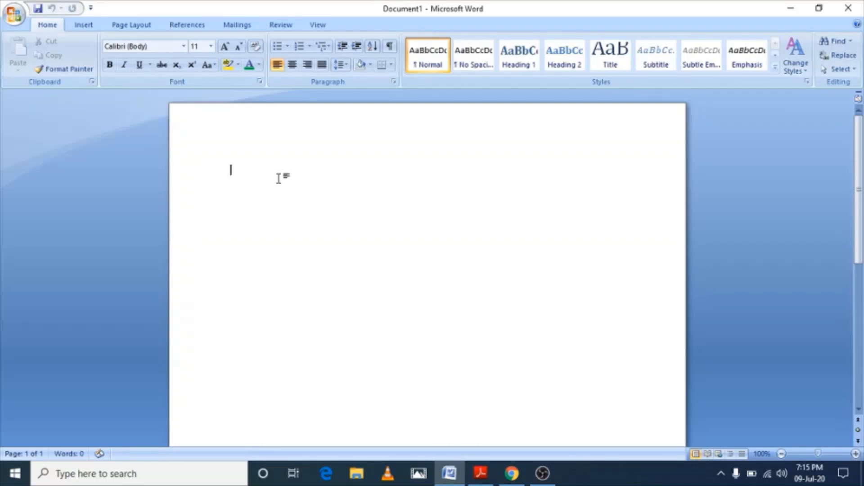
Step: Write the sentence "This is my second topic of ms word." in the blank document
text(This is my seond)
key(BackSpace)
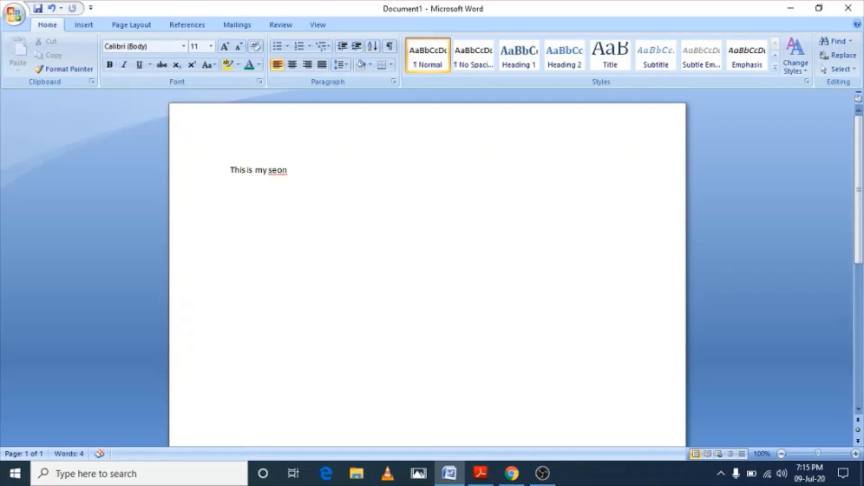
text(d)
key(BackSpace)
key(BackSpace)
key(BackSpace)
key(BackSpace)
text(cond)
text(topi)
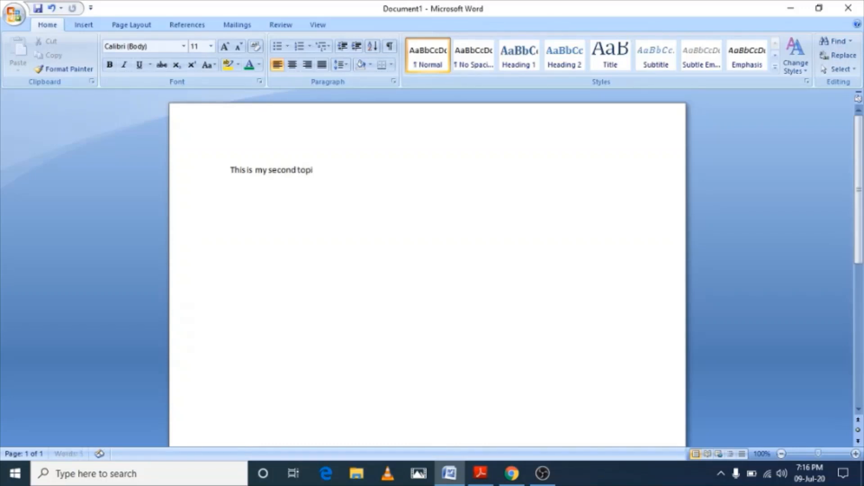
text(c of ms word)
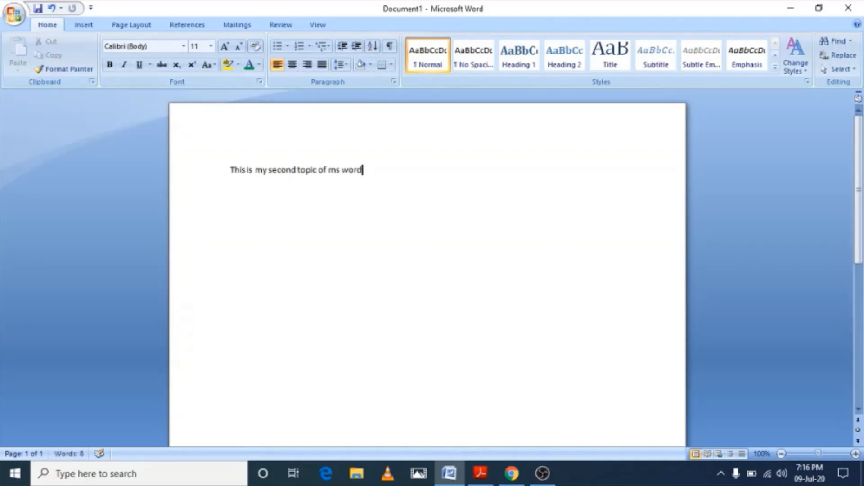
text(.)
Step: Set the font size of the sentence "This is my second topic of ms word." to 20
click(379, 175)
drag(231, 171, 367, 176)
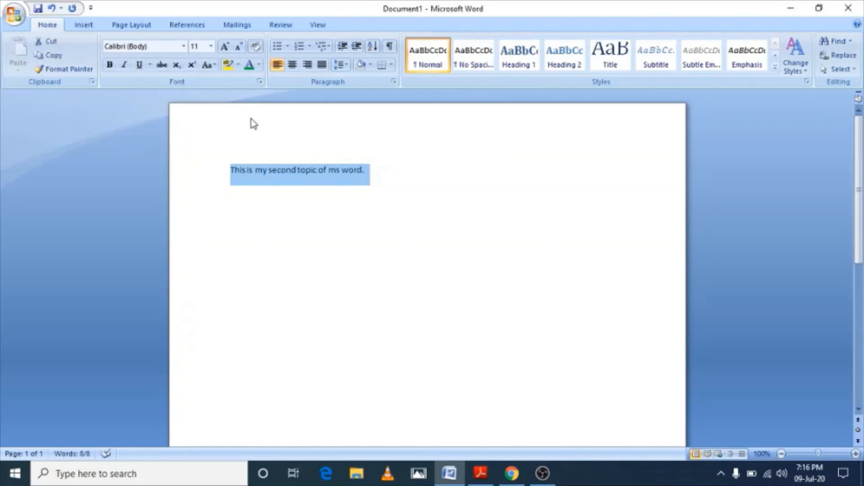
click(210, 46)
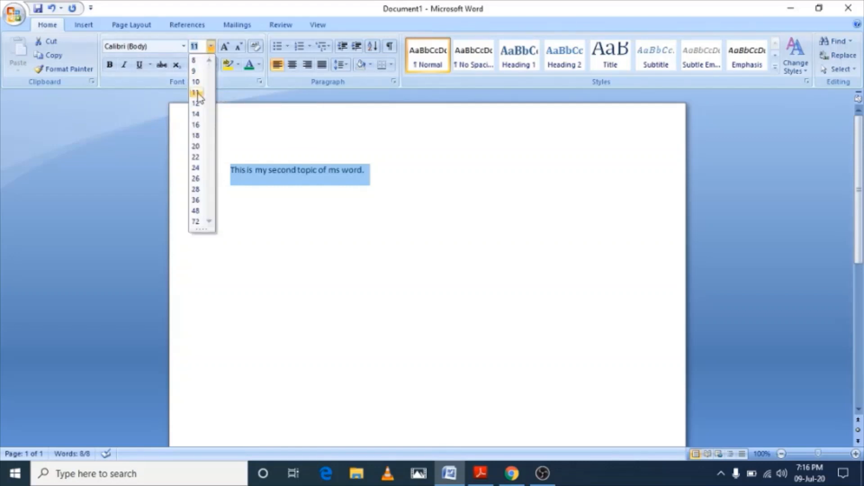
click(195, 146)
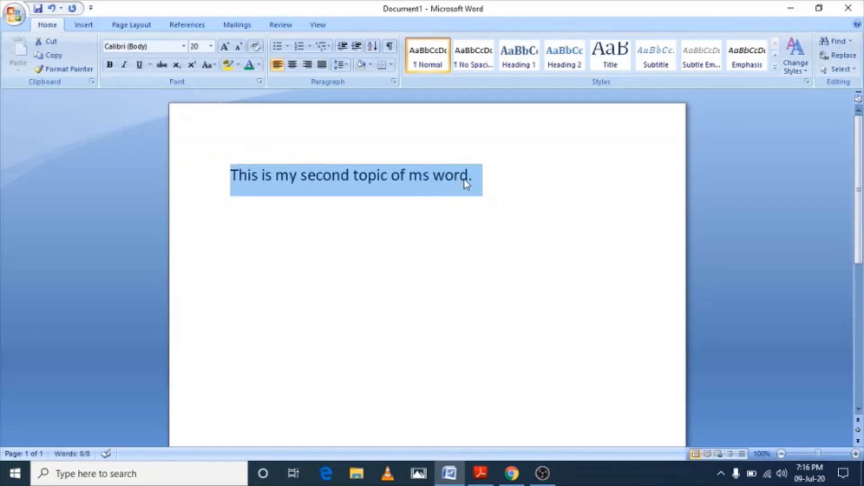
click(477, 178)
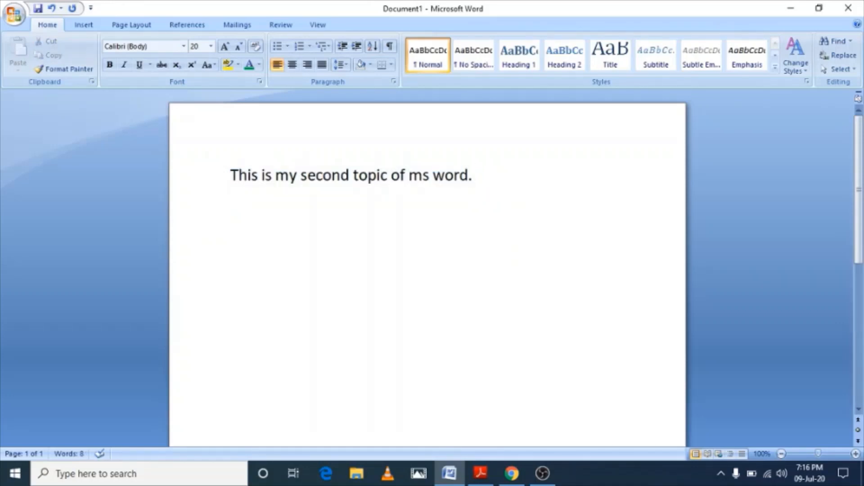
Step: Add the sentence "Ms word is very helpful for office." after the first sentence
text(Ms word is v)
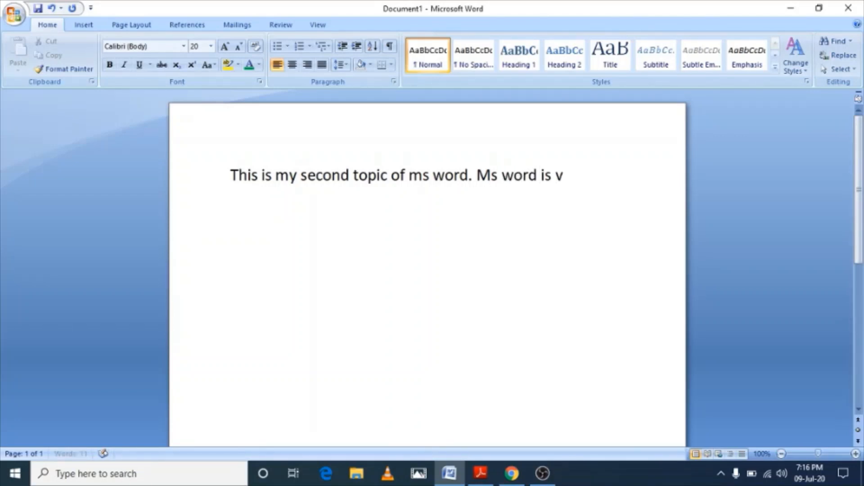
text(ery helpfull)
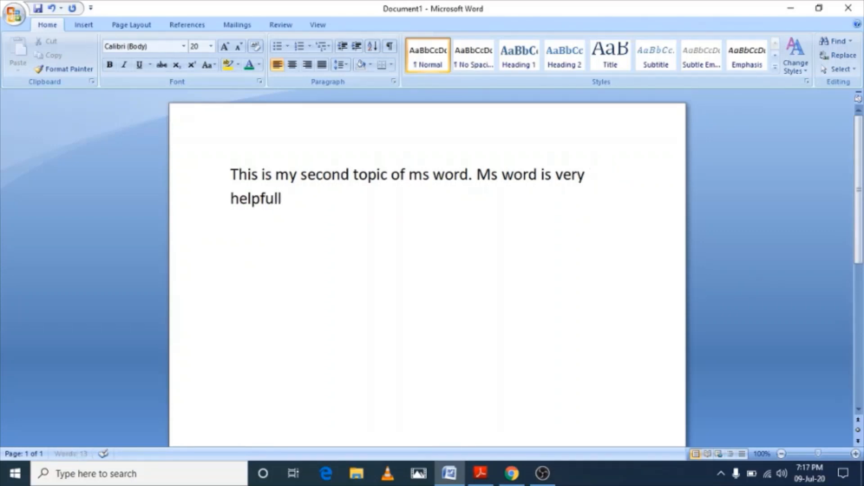
key(BackSpace)
text(for o)
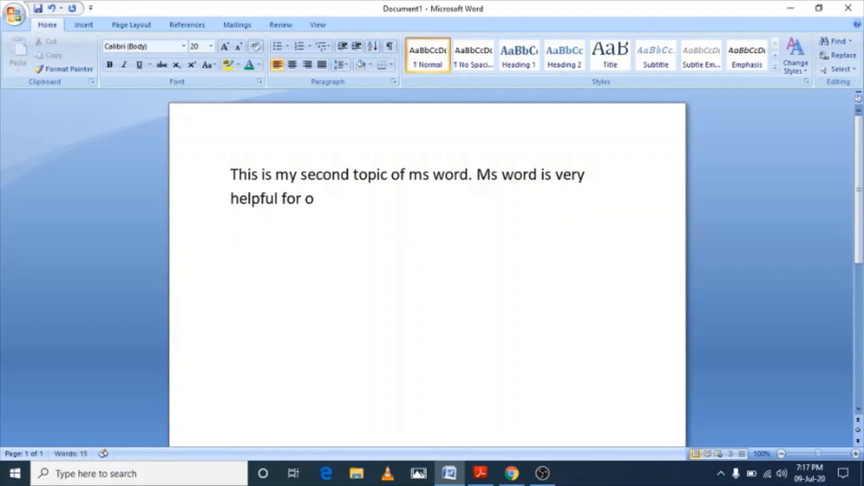
text(ffice)
key(BackSpace)
text(.)
Step: Set the font size of all the text in the document to 18
key(ctrl+a)
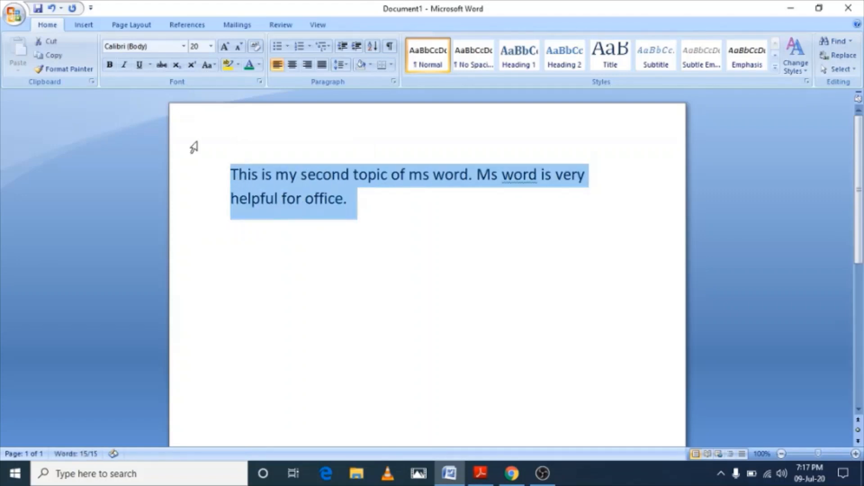
click(211, 47)
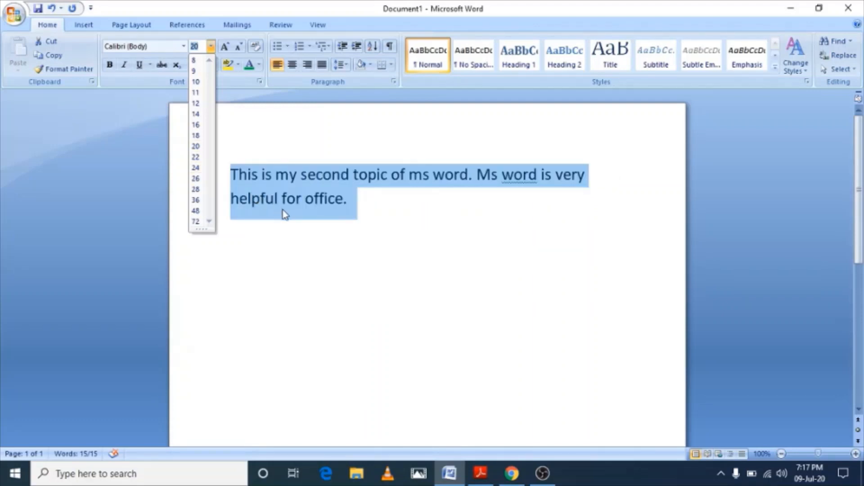
click(197, 136)
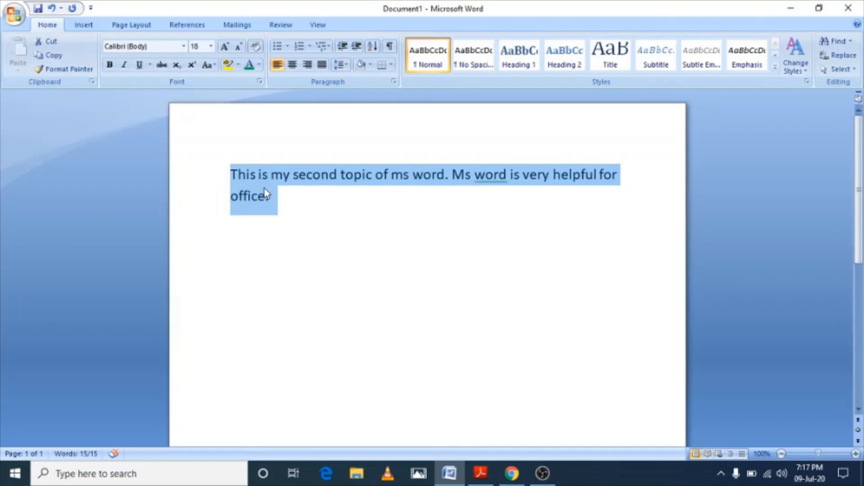
Step: Delete all the text and set the font size of the empty document to 14
key(Delete)
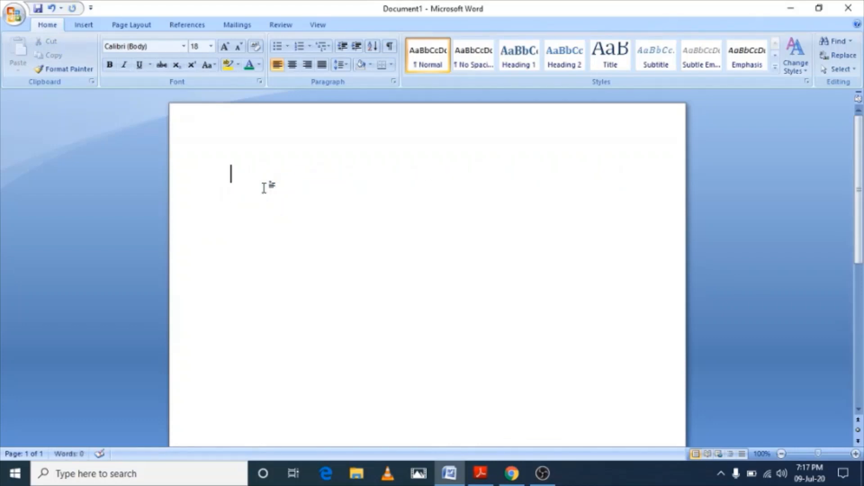
click(211, 46)
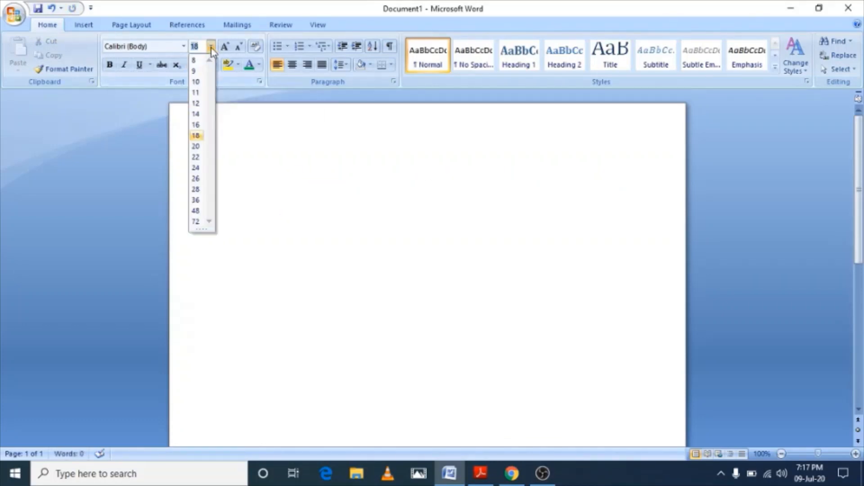
click(195, 114)
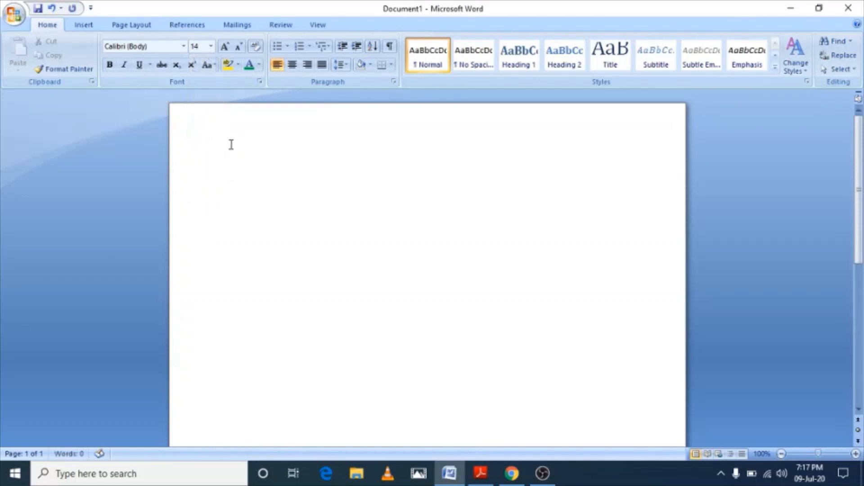
Step: Generate sample text with the formula =rand(10,10) and undo the expansion back to the formula
text(=rand(10)
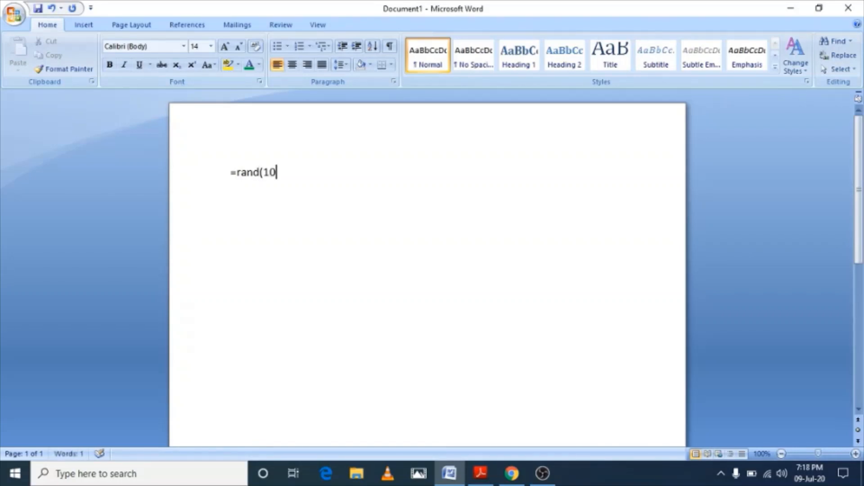
text(,10))
key(Return)
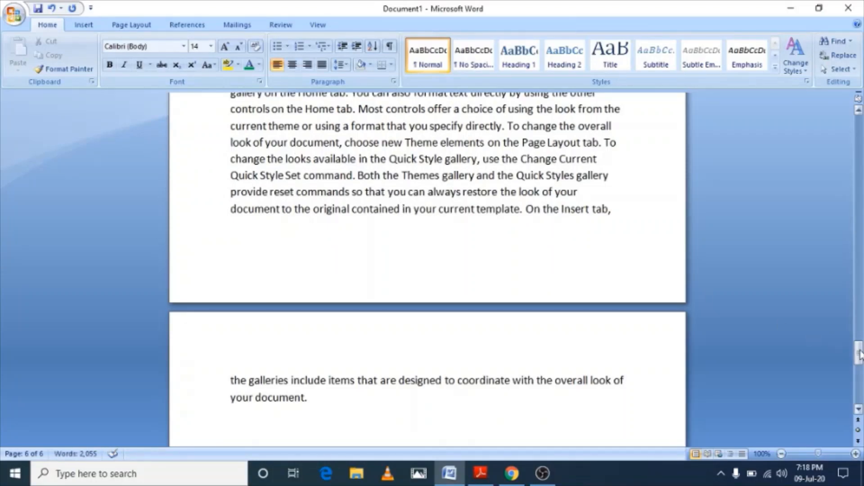
drag(859, 354, 860, 129)
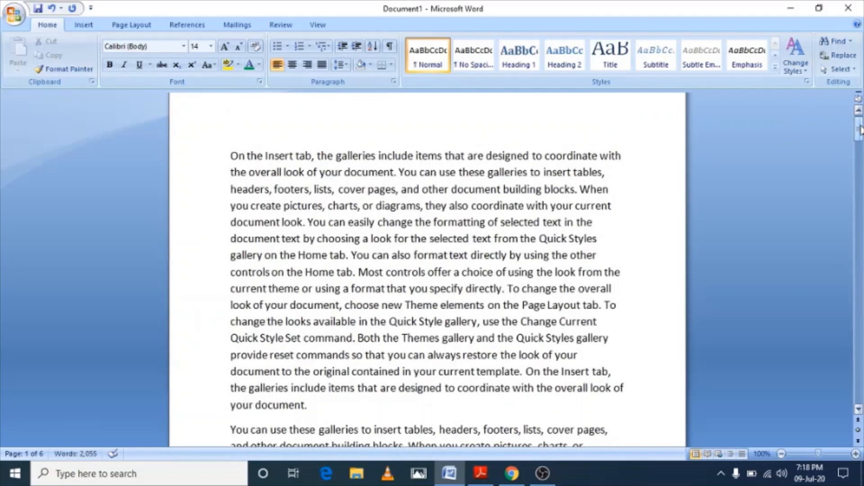
key(ctrl+z)
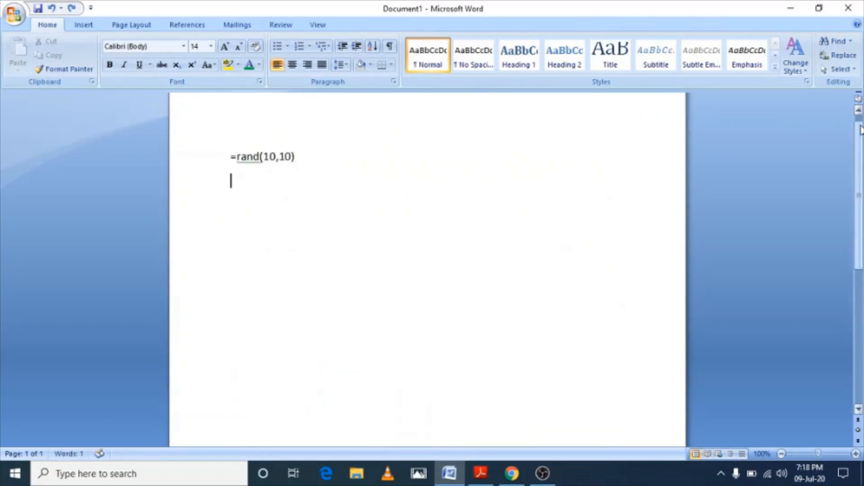
Step: Expand the existing =rand(10,10) formula into sample text again and undo the expansion
click(241, 158)
key(Return)
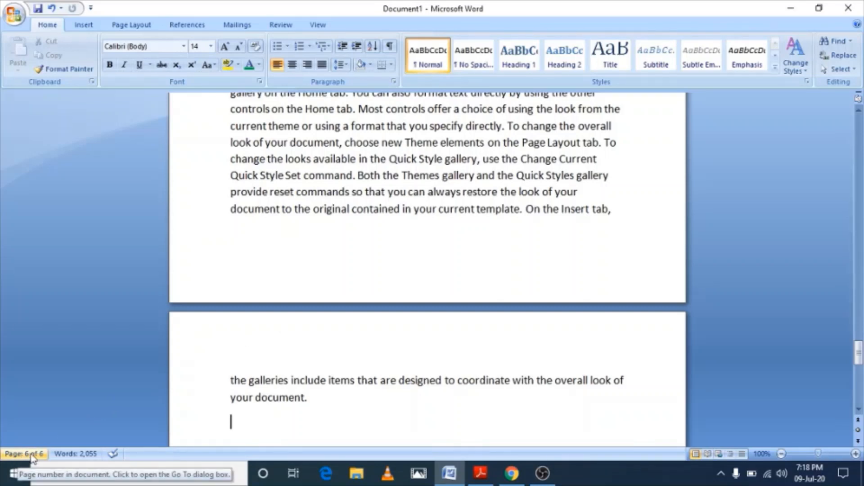
key(ctrl+z)
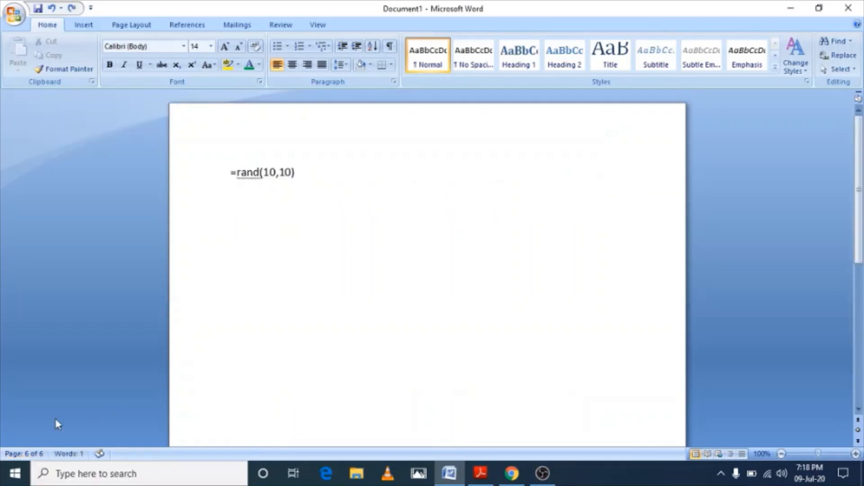
Step: Change the formula to =rand(5,5) and generate the sample text from it
click(277, 174)
key(BackSpace)
key(BackSpace)
text(5)
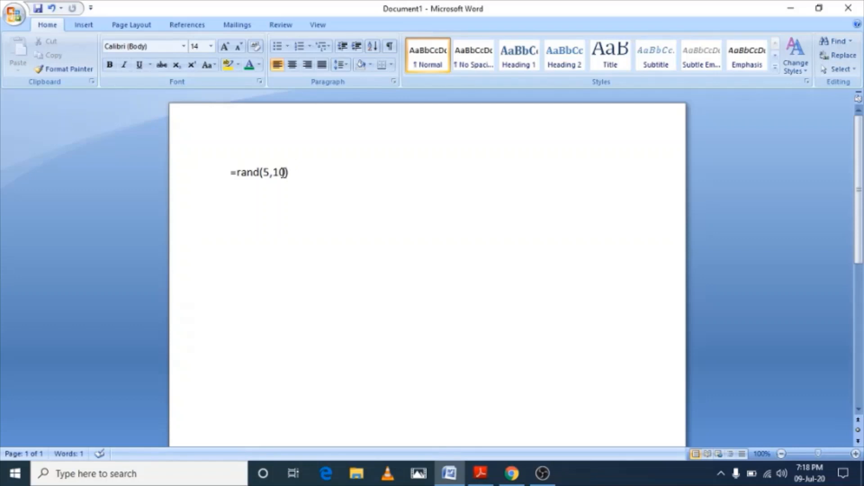
click(285, 173)
key(BackSpace)
key(BackSpace)
text(5)
click(283, 172)
key(Return)
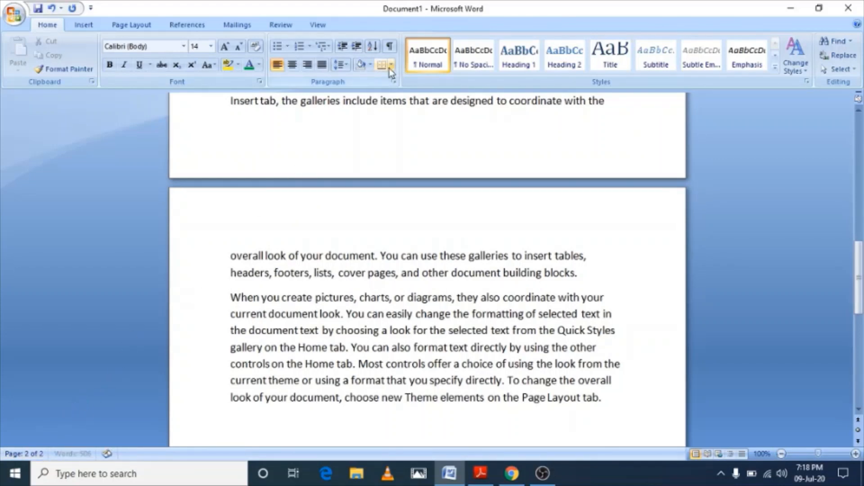
Step: Try deleting the text from "To change the overall look of your document" to the end, and undo the deletion
scroll(388, 106, up, 10)
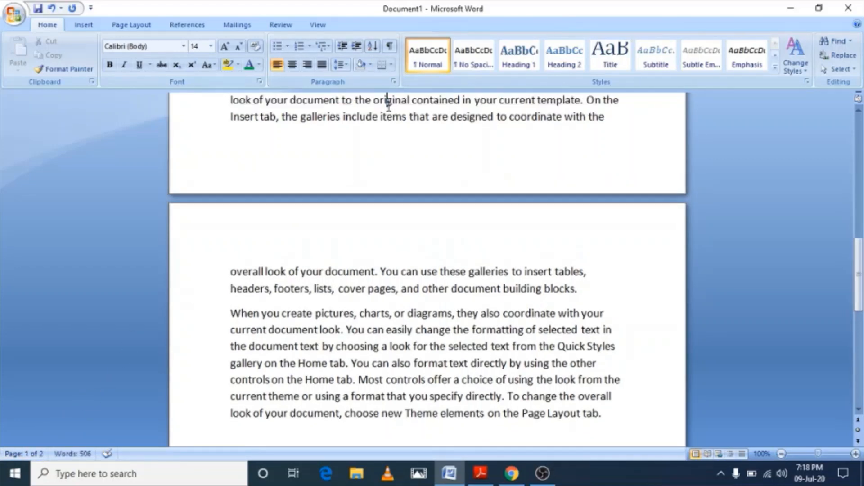
scroll(388, 105, up, 1)
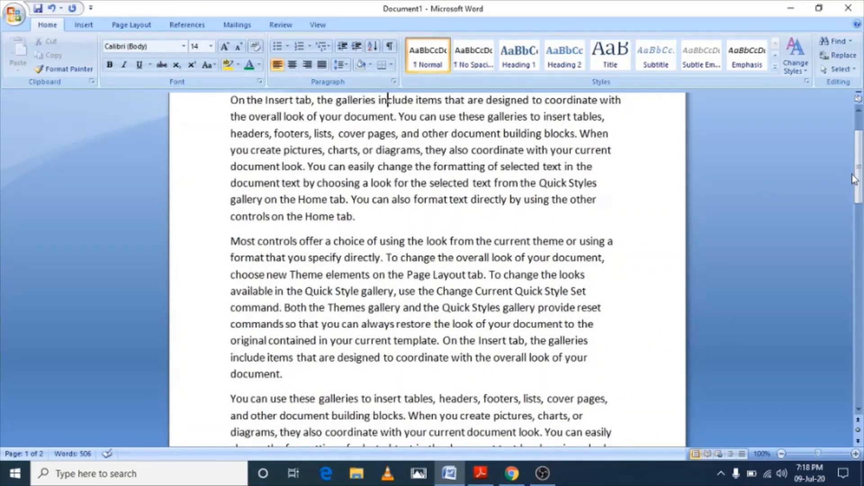
drag(851, 179, 851, 164)
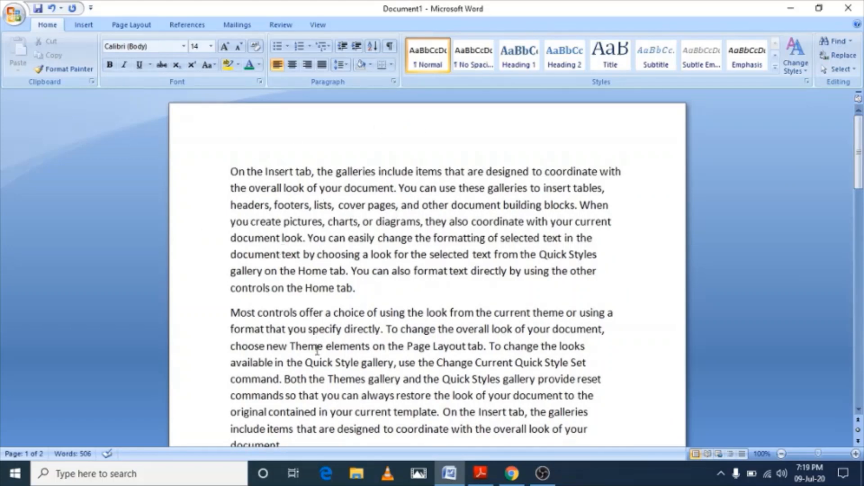
drag(858, 165, 860, 245)
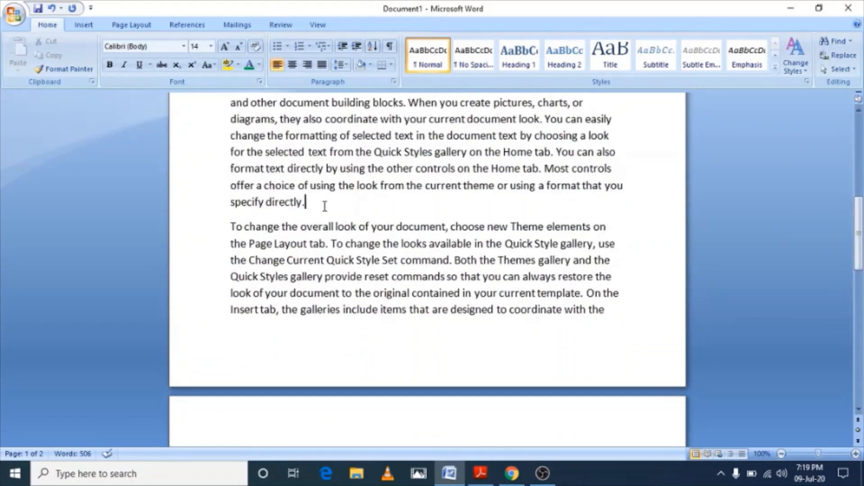
click(230, 227)
key(shift+Down)
key(shift+Down)
key(shift+Down)
key(shift+Down)
key(shift+Down)
key(shift+Down)
key(shift+Down)
key(shift+Down)
key(shift+Down)
key(shift+Down)
key(shift+Down)
key(shift+Down)
key(shift+Down)
key(shift+Down)
key(shift+Down)
key(shift+Down)
key(shift+Down)
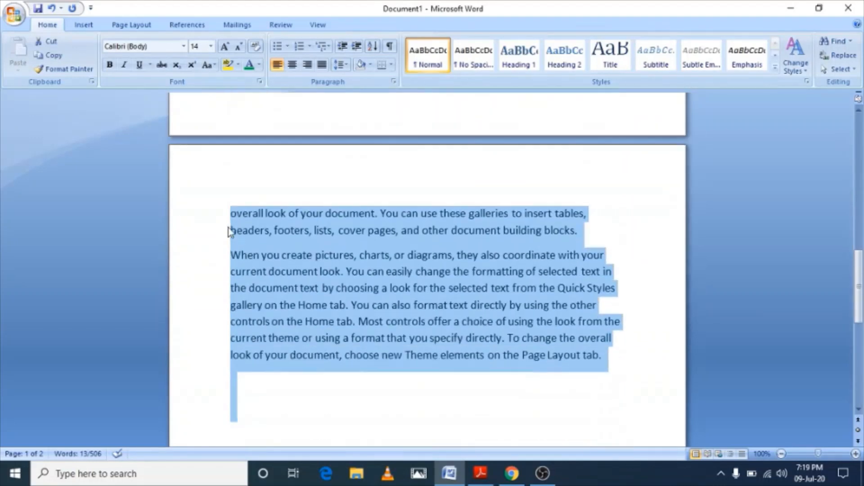
key(Delete)
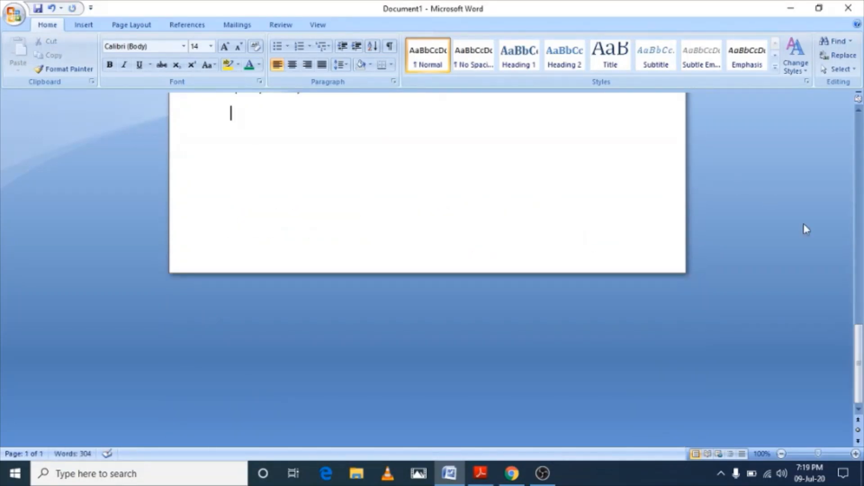
drag(862, 349, 862, 252)
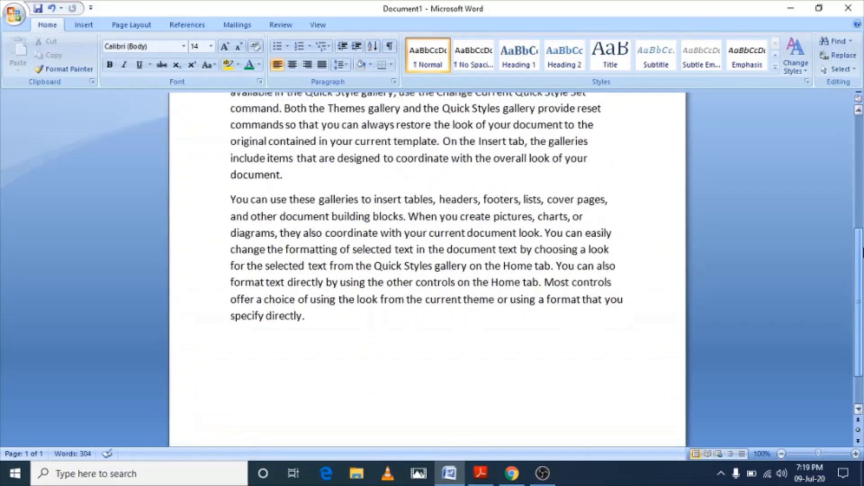
key(ctrl+z)
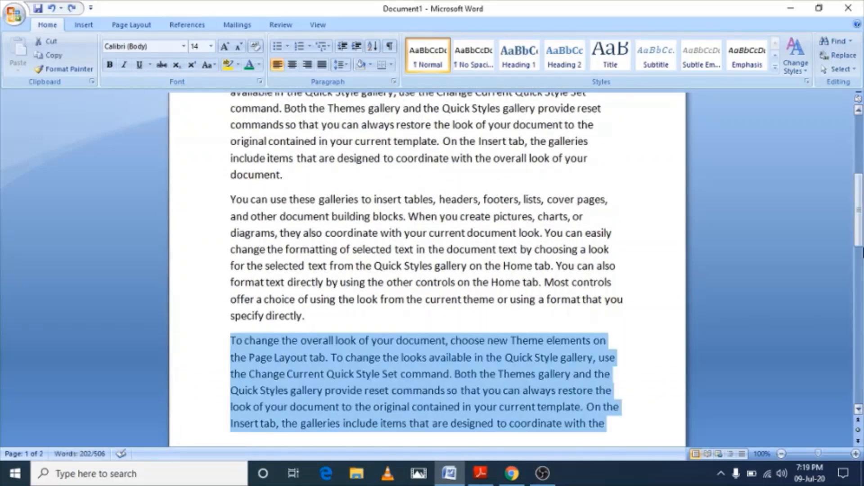
Step: Delete the last two paragraphs of the sample text, from "To change the overall look of your document" to the end
click(468, 330)
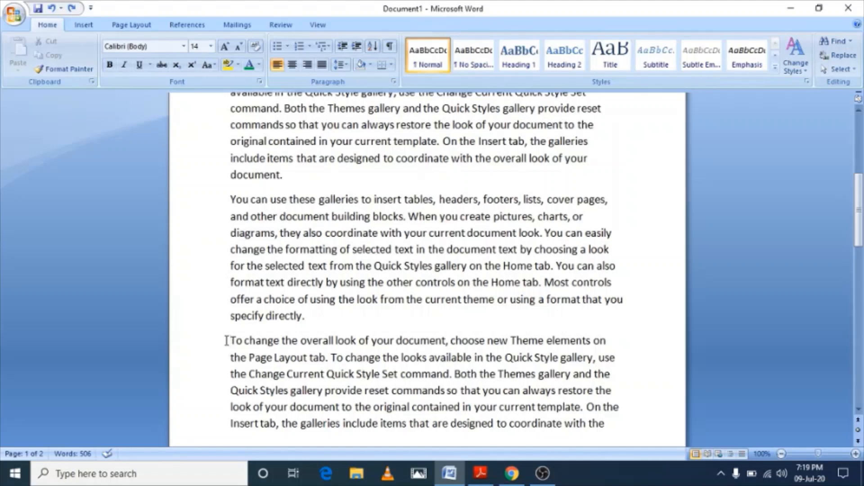
key(shift+Down)
key(shift+Down)
key(shift+Down)
key(shift+Down)
key(shift+Down)
key(shift+Down)
key(shift+Down)
key(shift+Down)
key(shift+Down)
key(shift+Down)
key(shift+Down)
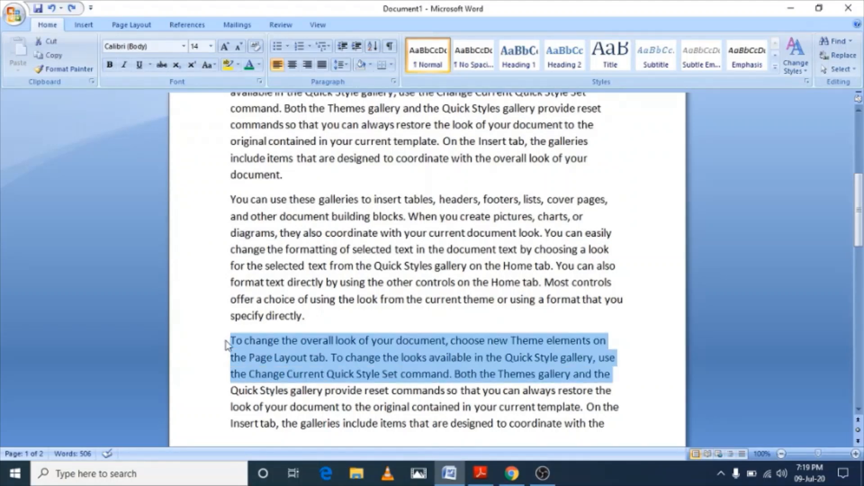
key(shift+Down)
key(shift+Down)
key(shift+Down)
key(shift+Down)
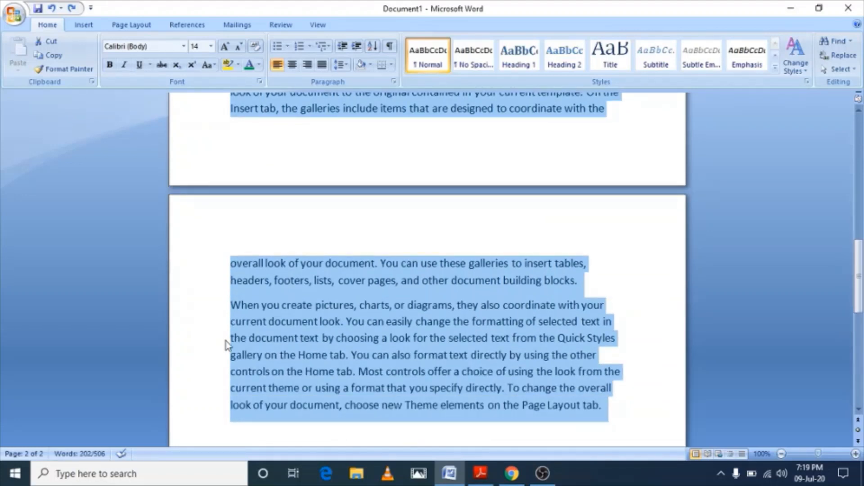
key(Delete)
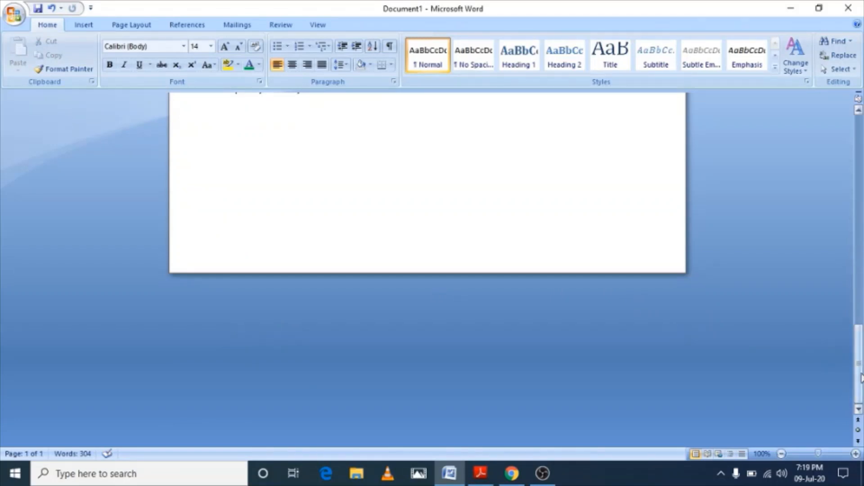
scroll(428, 225, up, 2)
scroll(427, 270, up, 4)
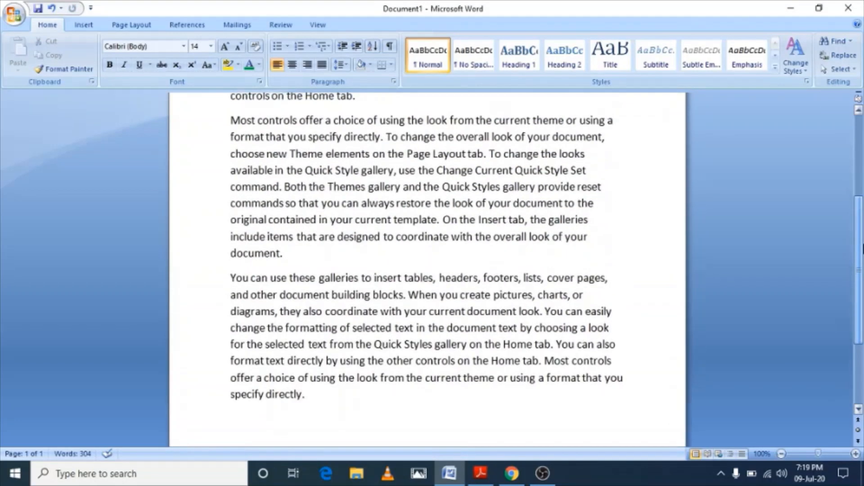
scroll(428, 270, up, 2)
scroll(392, 218, up, 2)
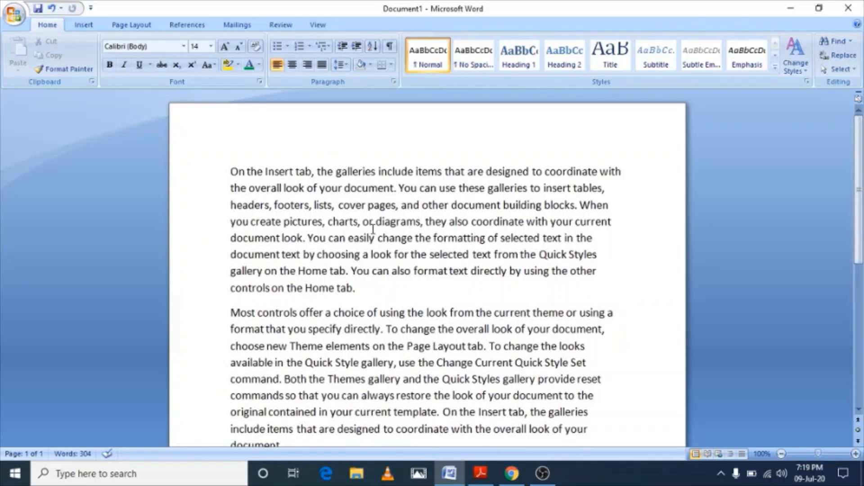
Step: Look through the three remaining paragraphs of sample text down to the end of the document
key(Down)
key(Down)
key(Down)
key(Down)
key(Down)
key(Down)
key(Down)
key(Down)
key(Down)
key(Down)
key(Down)
key(Down)
key(Down)
key(Down)
key(Down)
key(Down)
key(Down)
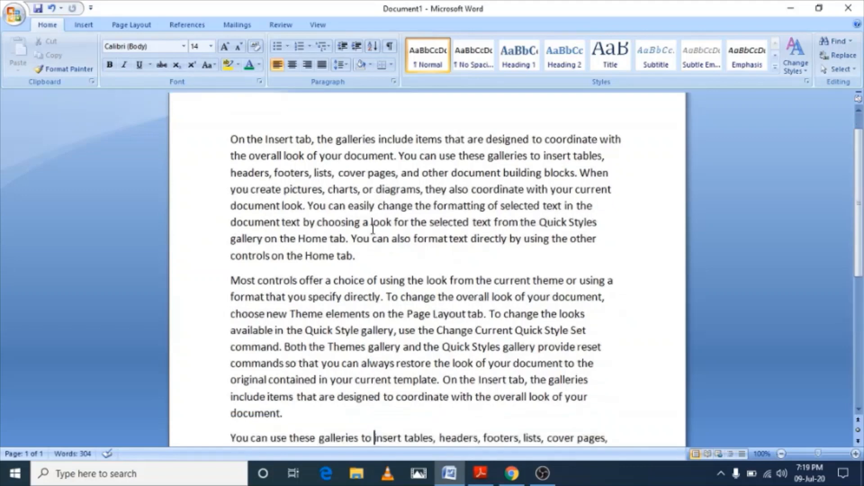
key(Return)
key(Return)
key(Return)
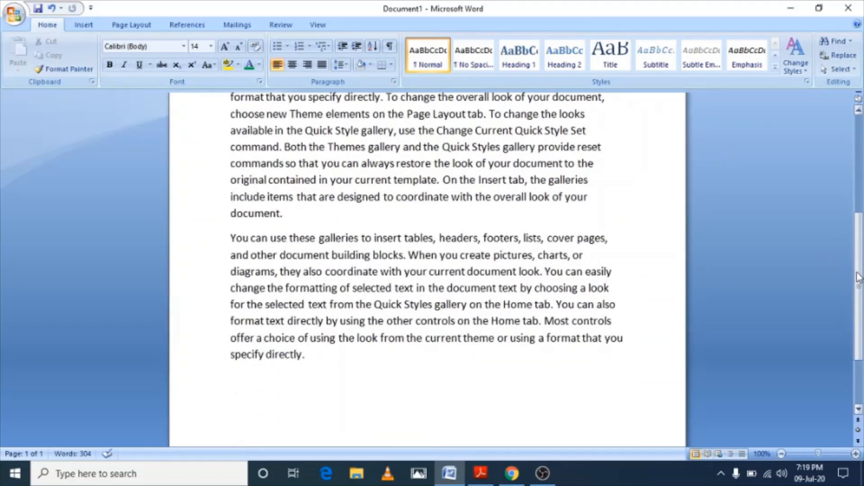
scroll(859, 277, up, 5)
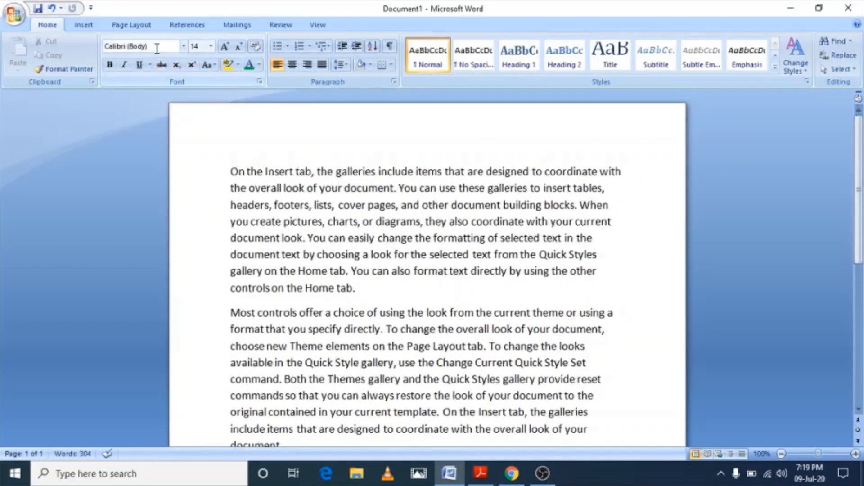
Step: Change the font of the first paragraph, starting "On the Insert tab", to MS Mincho
click(185, 46)
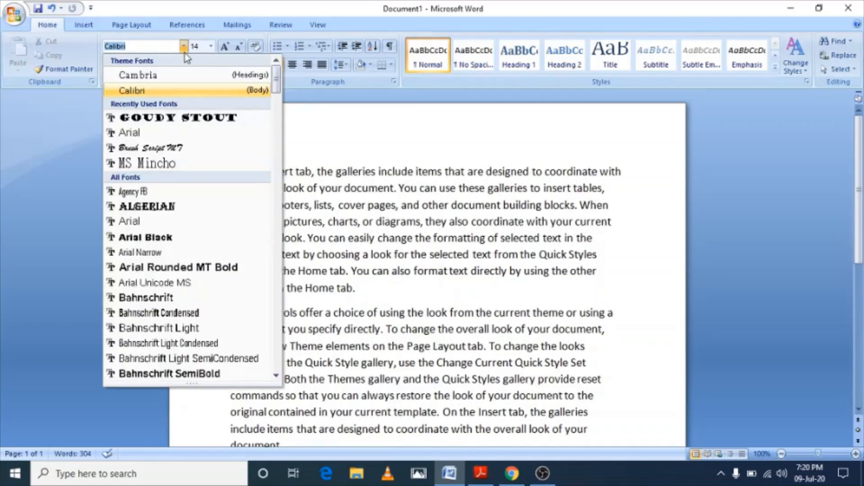
click(341, 145)
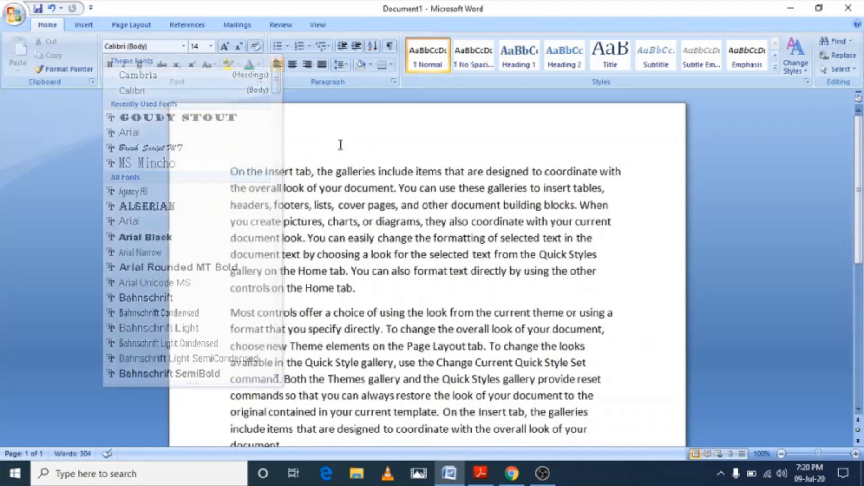
drag(232, 171, 368, 293)
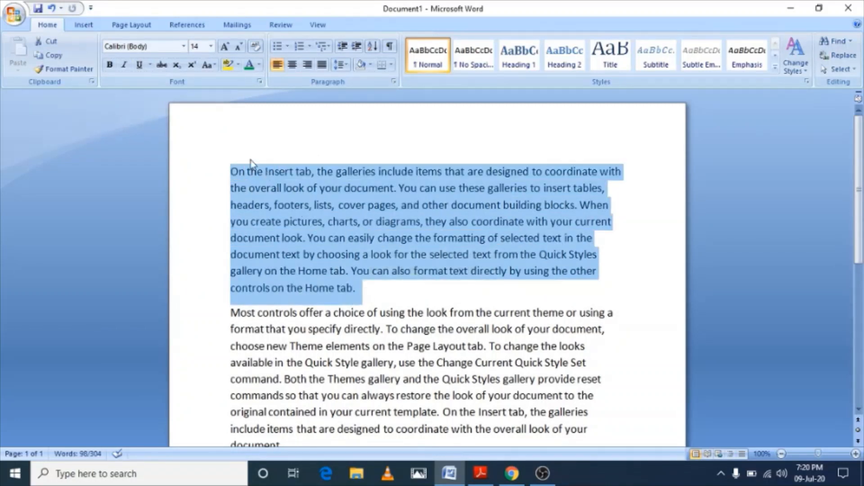
click(183, 47)
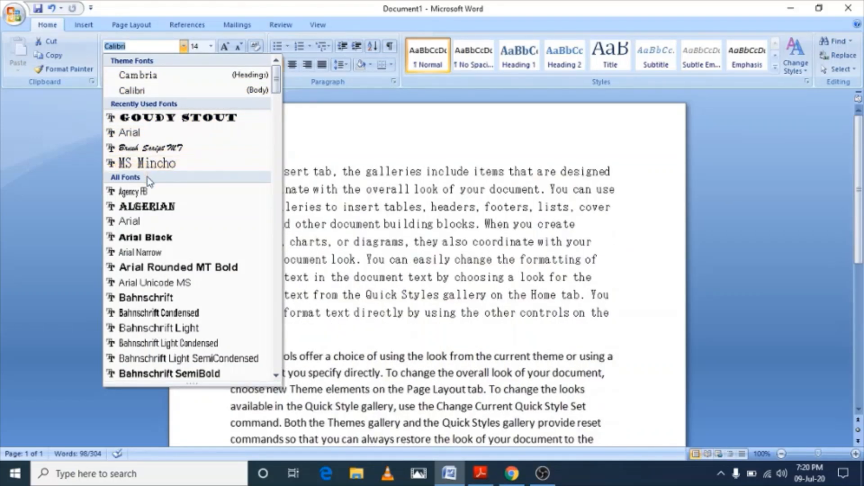
click(169, 165)
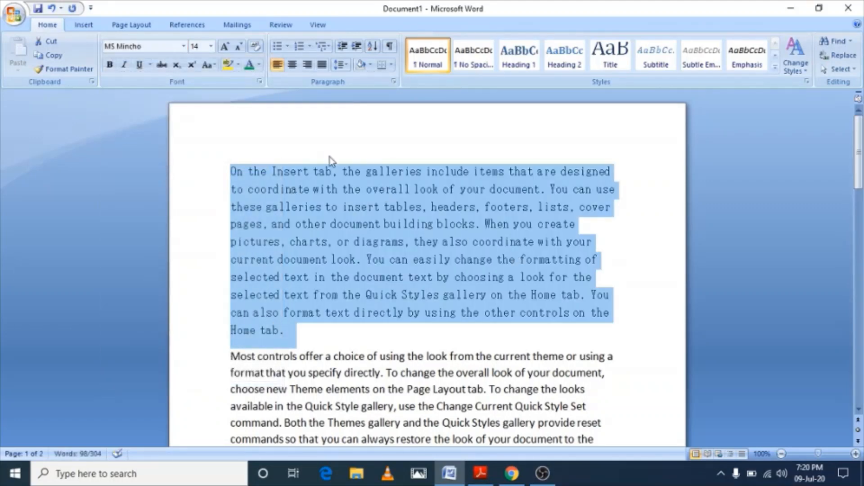
Step: Make the first paragraph bold and set its font size to 14
click(111, 66)
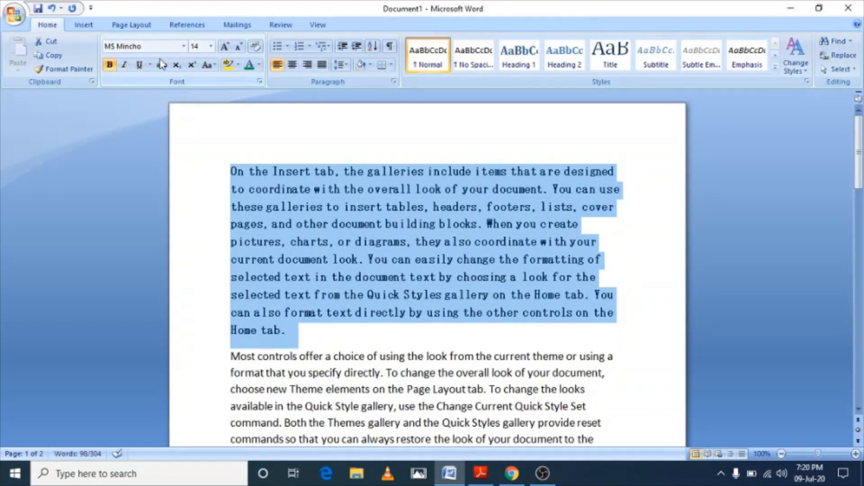
click(211, 46)
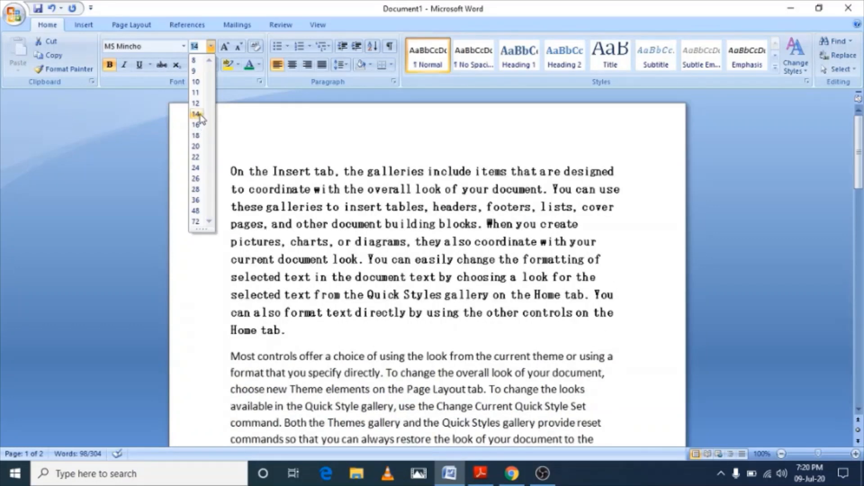
click(197, 114)
click(470, 281)
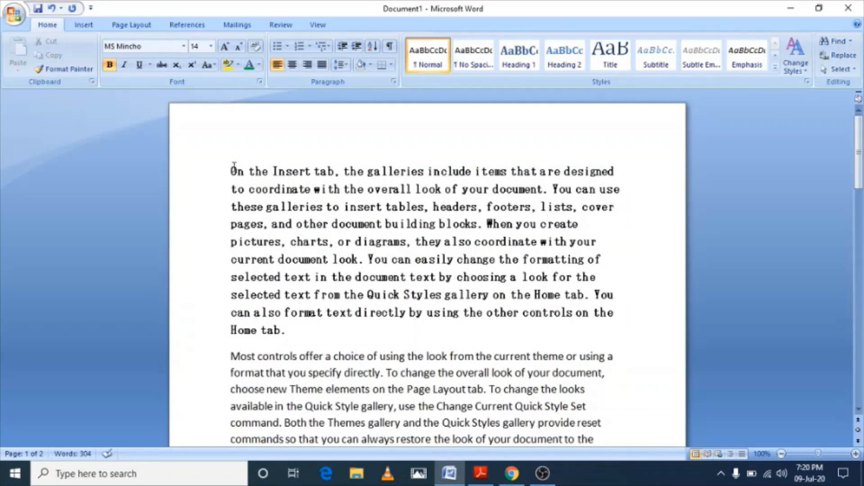
Step: Change the font of the whole first paragraph to Arial Narrow
drag(232, 170, 311, 333)
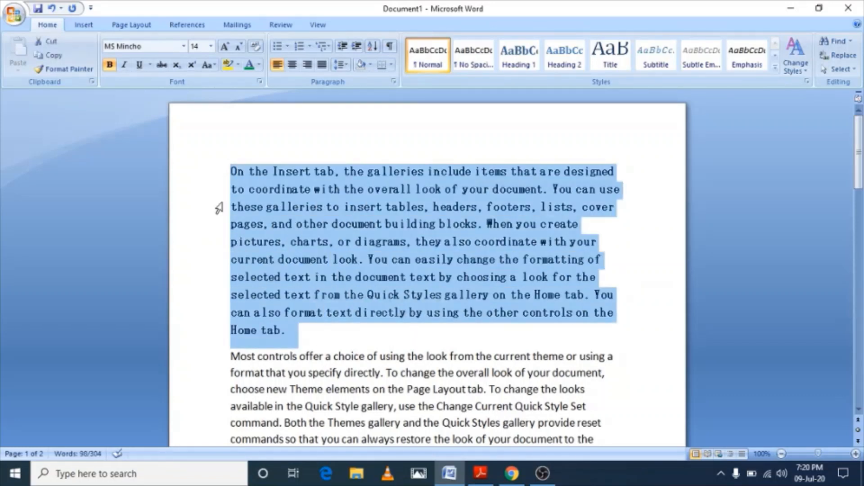
click(184, 47)
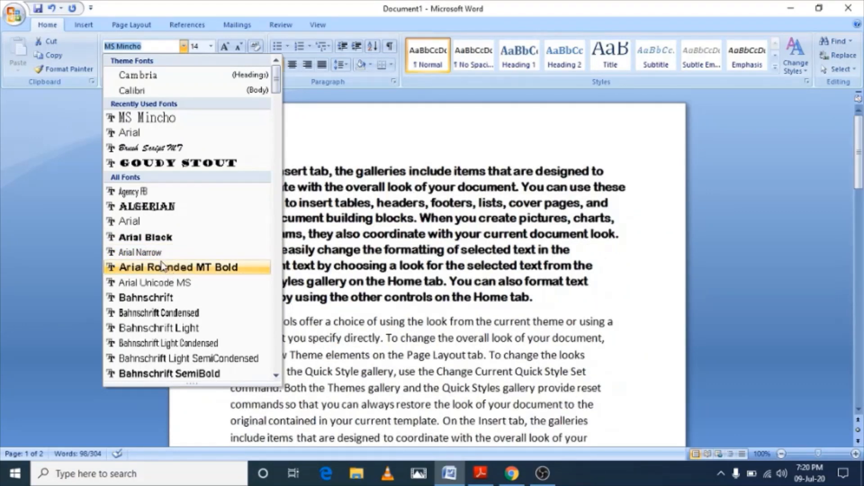
click(158, 253)
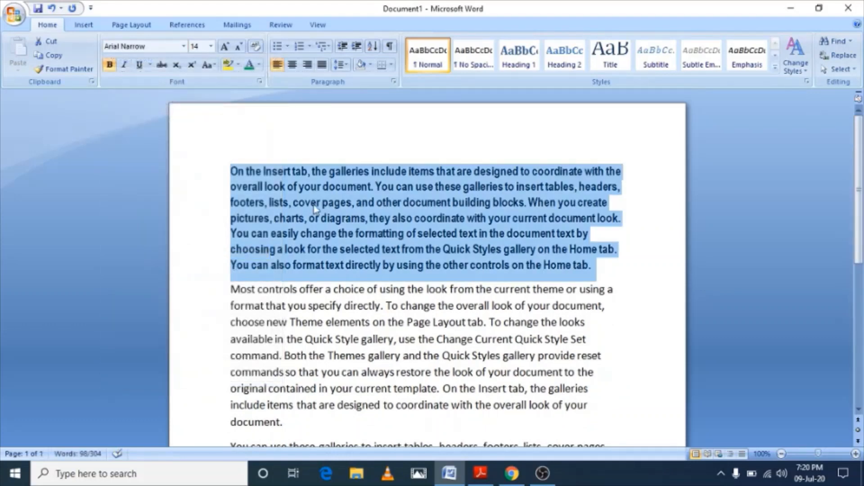
Step: Toggle bold off, on and off again for the first paragraph, leaving it in regular weight
click(111, 67)
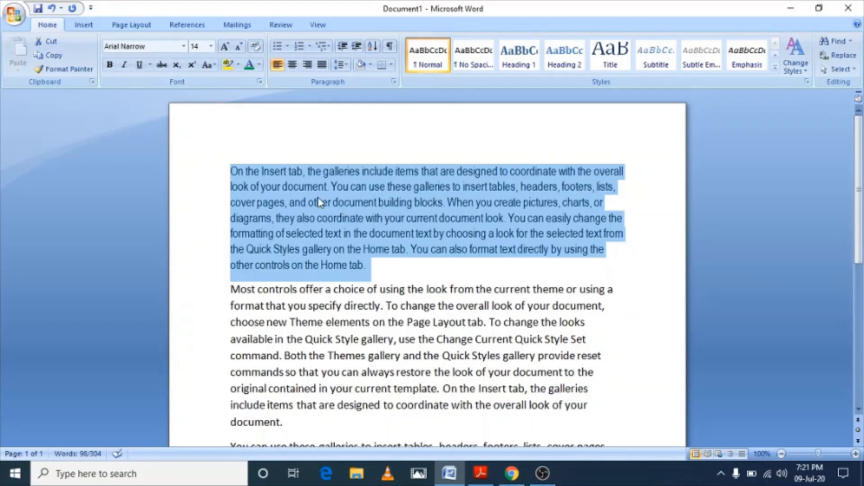
click(112, 66)
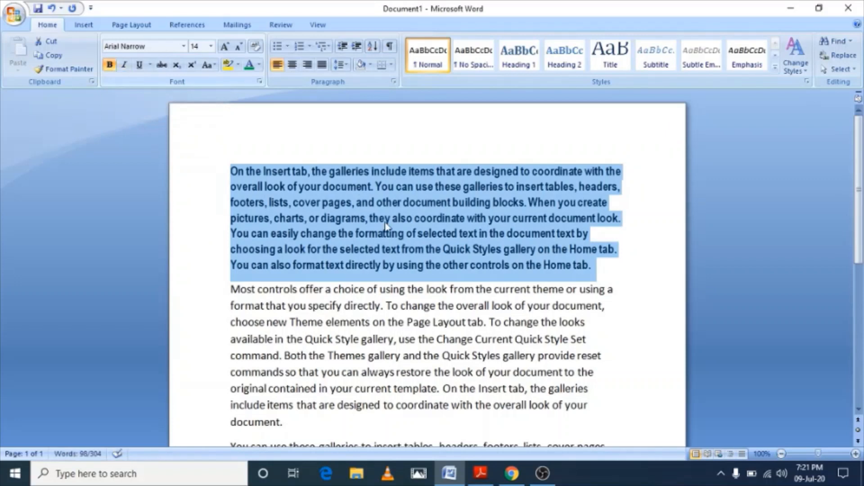
click(109, 64)
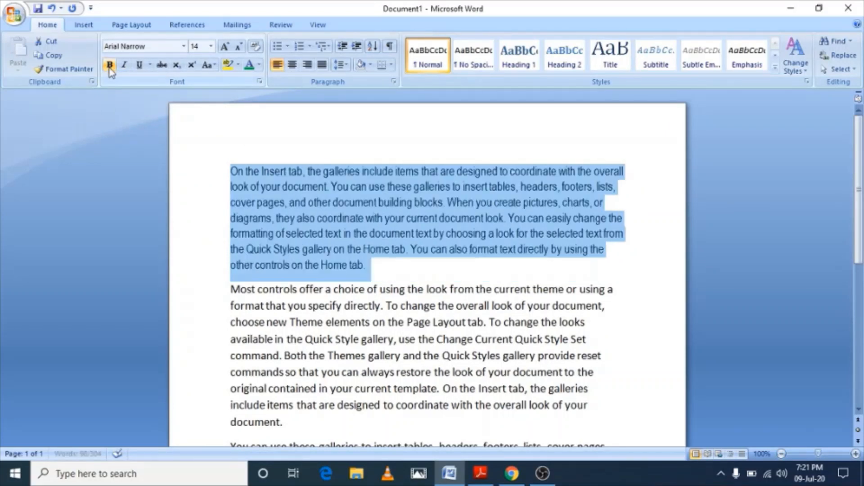
click(550, 249)
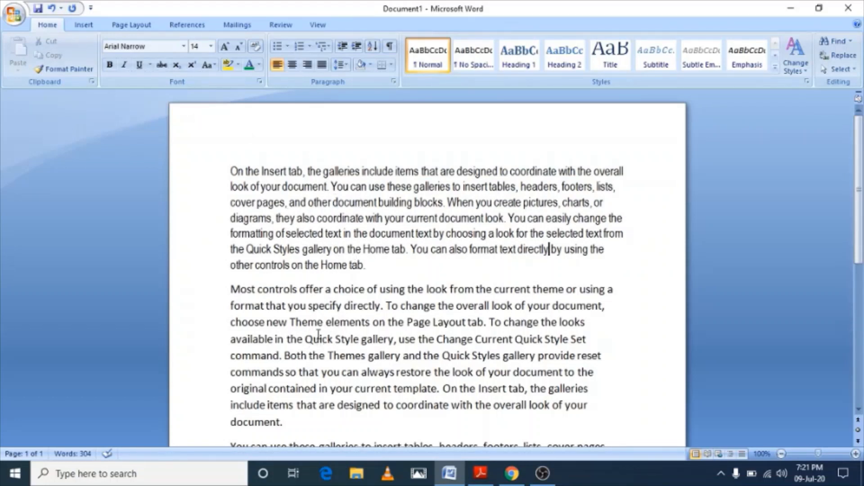
Step: Copy the first paragraph's formatting to the second and third paragraphs with Format Painter
drag(231, 171, 283, 189)
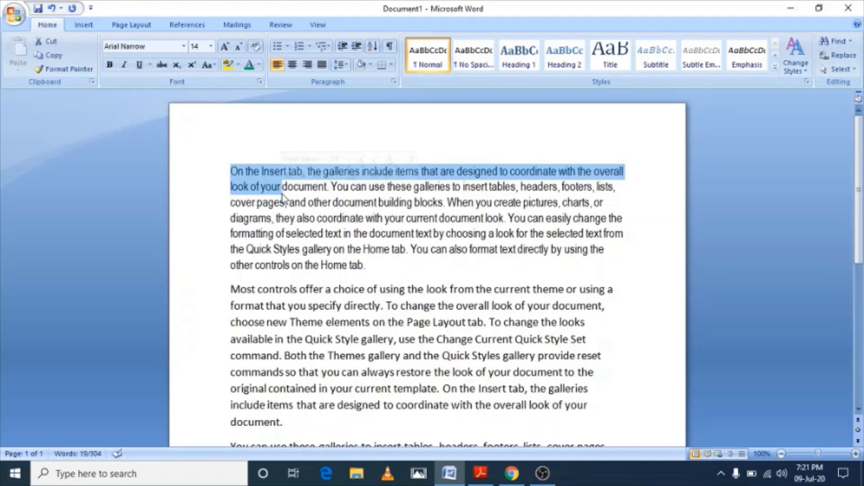
click(72, 71)
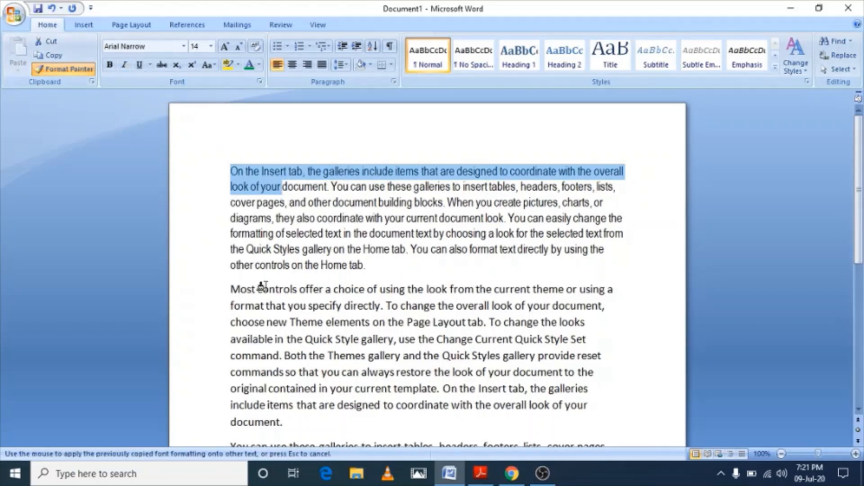
mouse_move(228, 286)
mouse_down()
mouse_move(309, 448)
mouse_move(344, 342)
mouse_up()
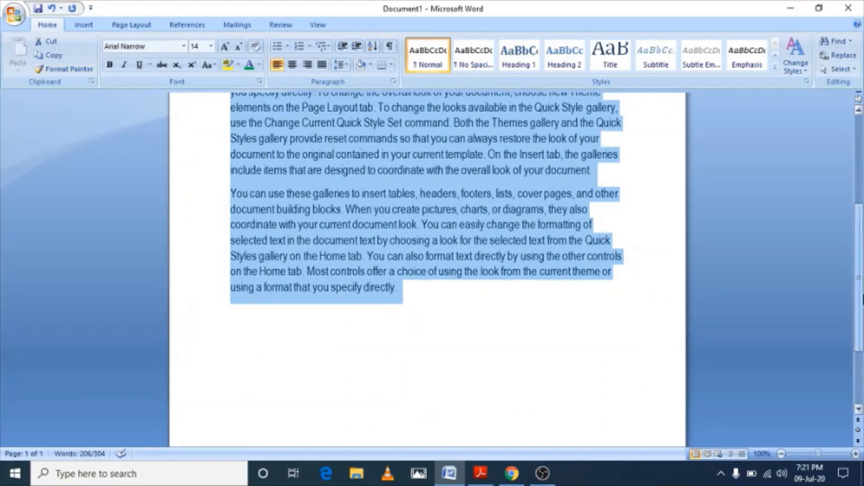
scroll(861, 297, up, 4)
click(396, 295)
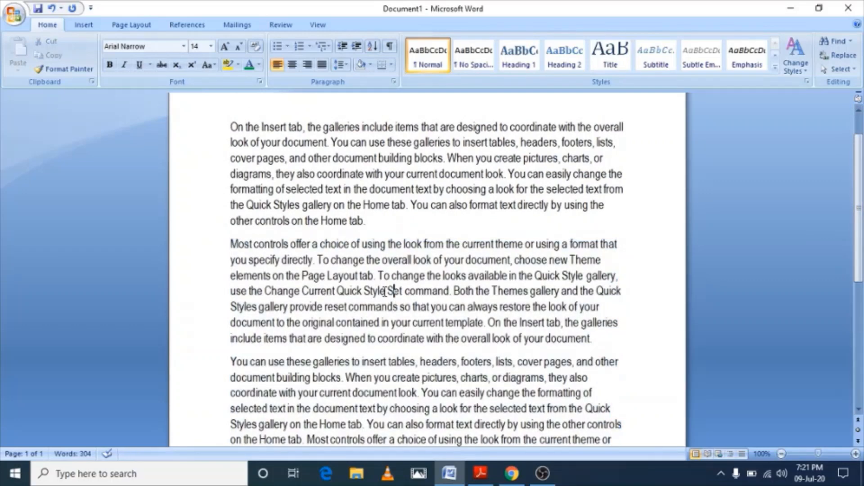
Step: Italicize the first paragraph, switching the italics off and on again
click(251, 188)
drag(228, 124, 357, 219)
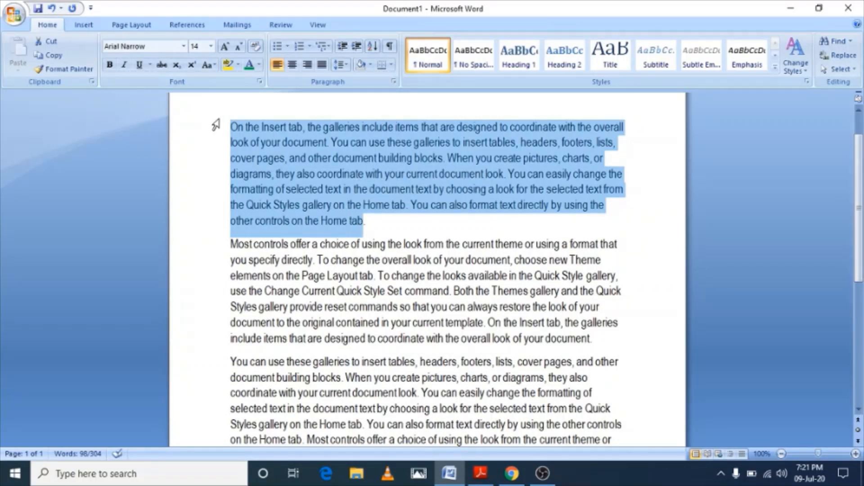
click(124, 66)
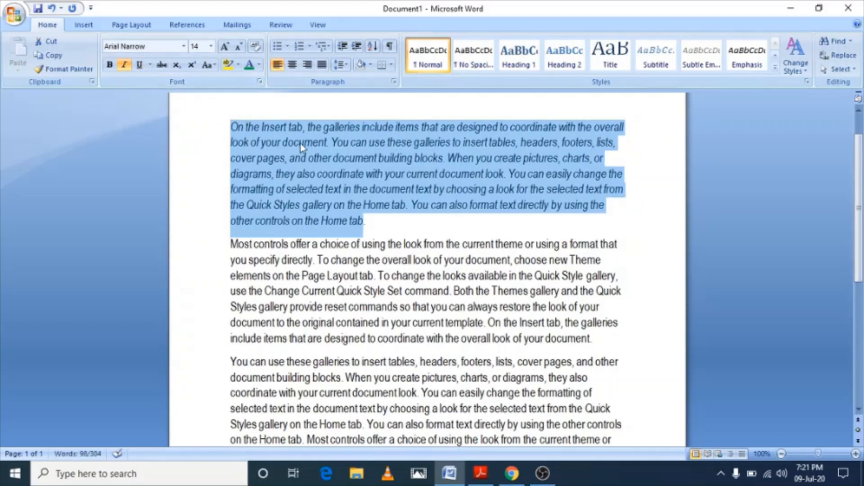
click(126, 67)
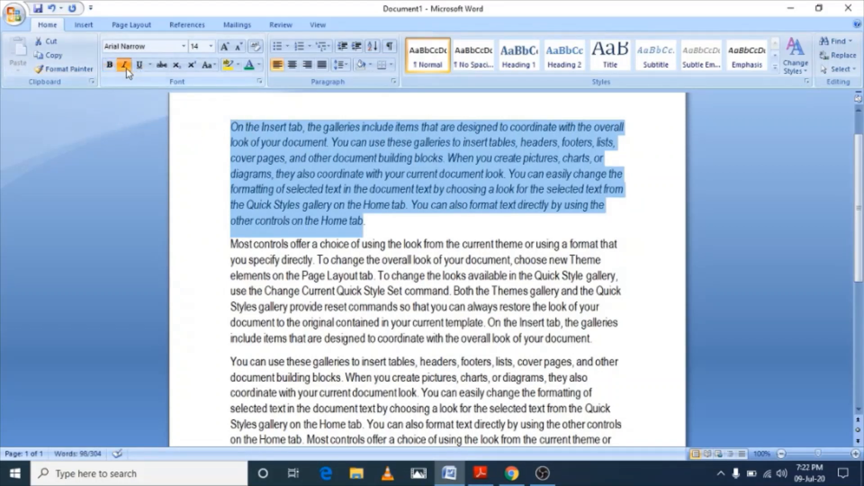
click(126, 69)
Step: Italicize the second paragraph, starting "Most controls offer", and copy its formatting to the third paragraph with Format Painter
scroll(857, 228, down, 1)
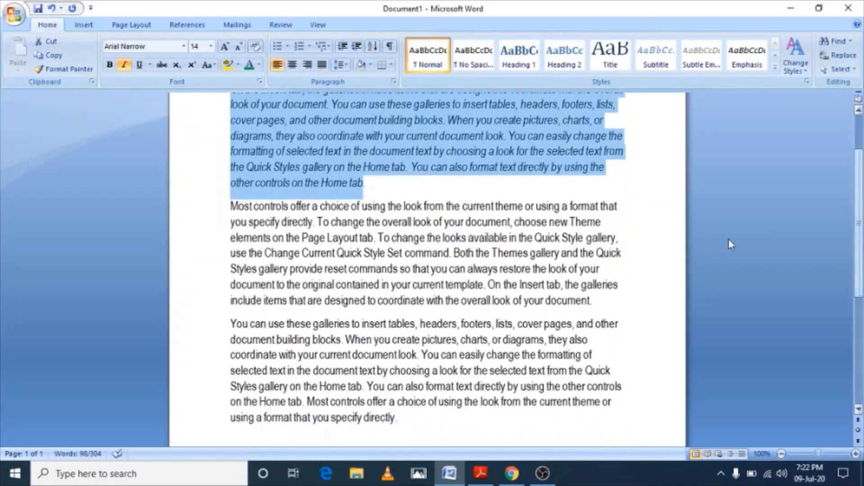
drag(236, 205, 480, 311)
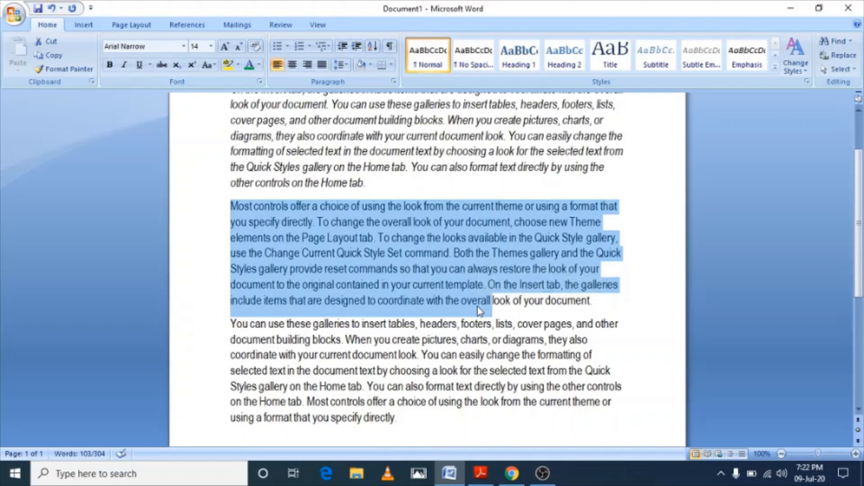
key(shift+Right)
key(shift+Right)
key(shift+Right)
key(shift+Right)
key(shift+Right)
key(shift+Right)
key(shift+Right)
key(shift+Right)
key(shift+Right)
key(shift+Right)
key(shift+Right)
key(shift+Right)
key(shift+Right)
key(shift+Right)
key(shift+Right)
key(shift+Right)
key(shift+Right)
key(shift+Right)
key(shift+Right)
key(shift+Right)
key(shift+Right)
key(shift+Right)
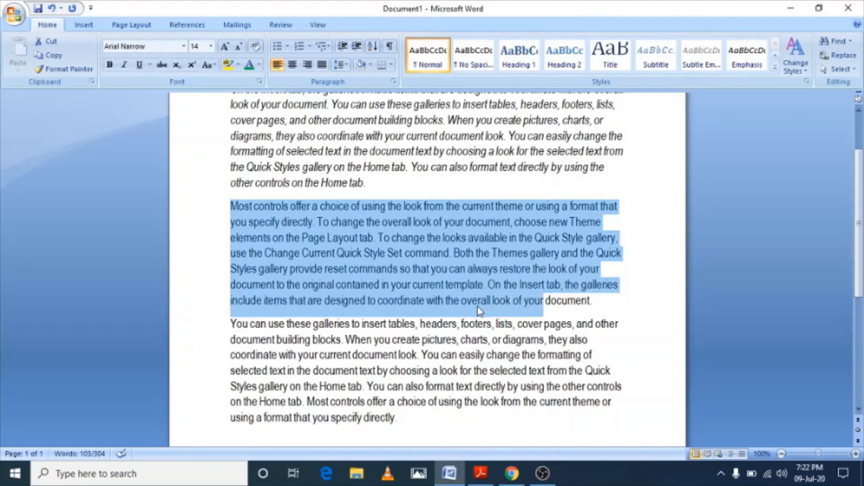
key(shift+Right)
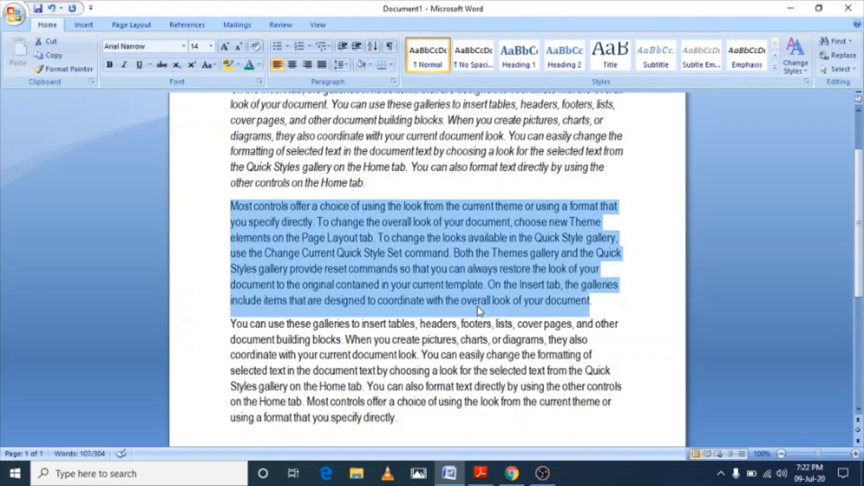
click(128, 68)
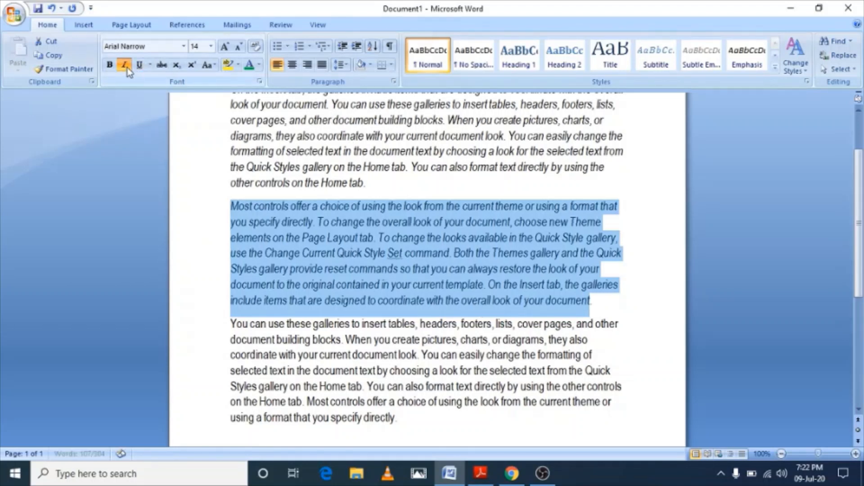
click(79, 68)
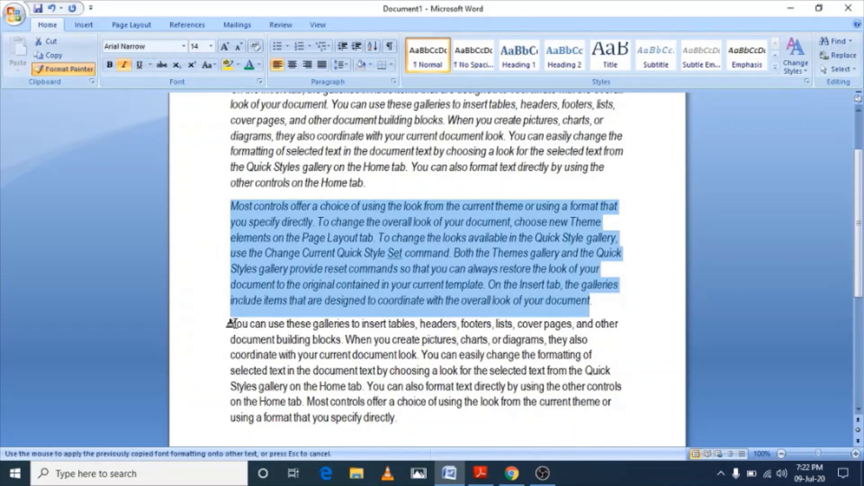
mouse_move(231, 324)
mouse_down()
mouse_move(468, 428)
mouse_move(474, 367)
mouse_up()
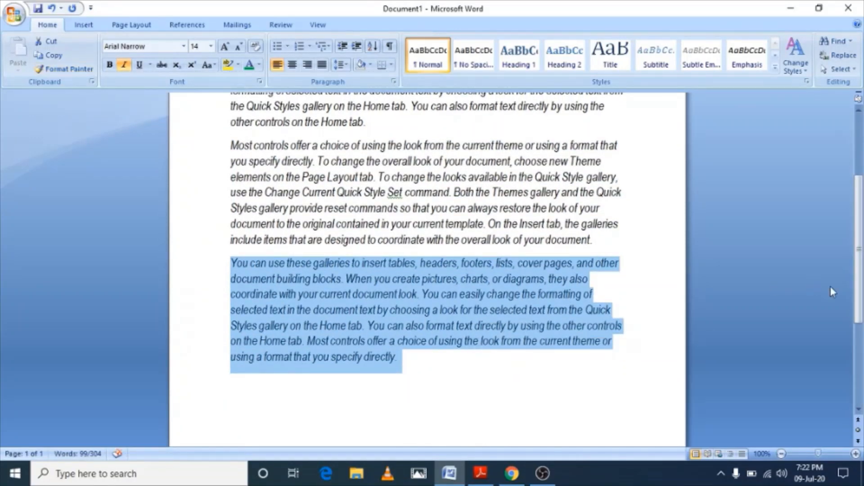
Step: Underline the whole first paragraph, starting "On the Insert tab"
drag(859, 276, 859, 211)
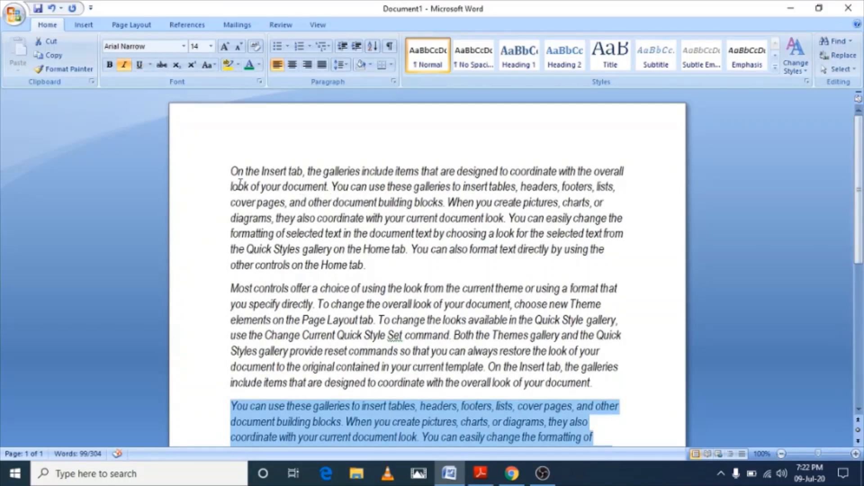
drag(228, 171, 377, 265)
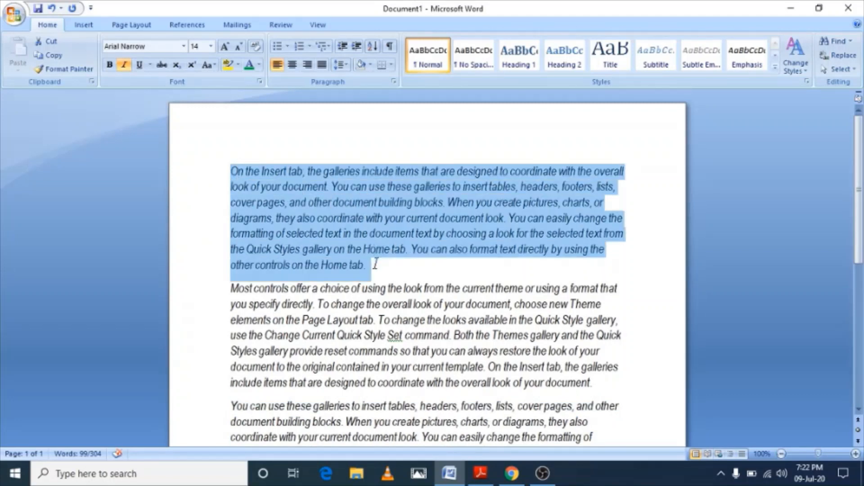
click(140, 65)
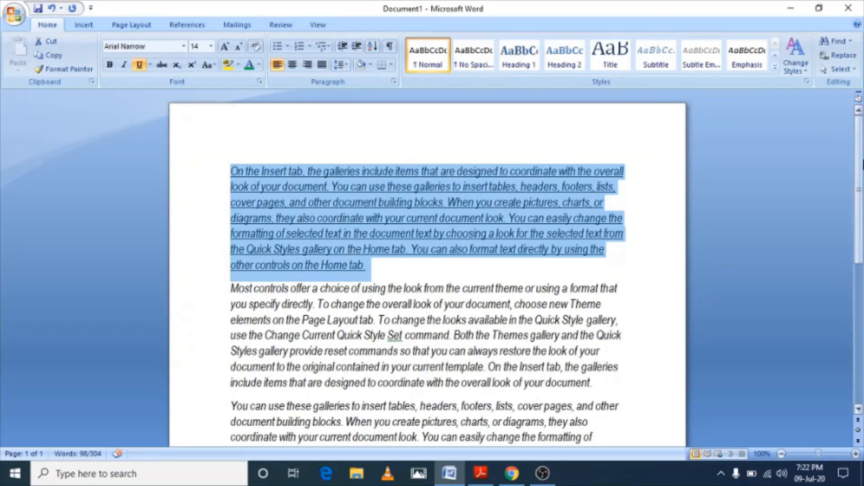
Step: Correct the flagged word "Set" in the second paragraph to the suggested lowercase "set"
scroll(863, 157, down, 3)
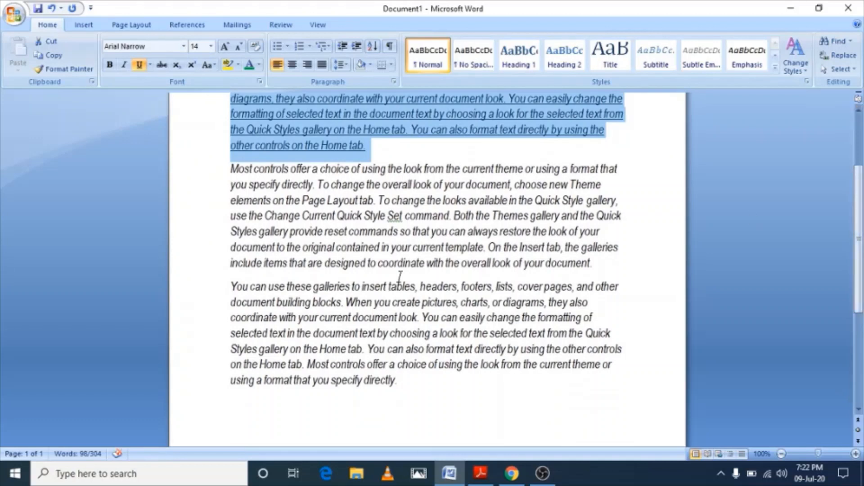
click(394, 219)
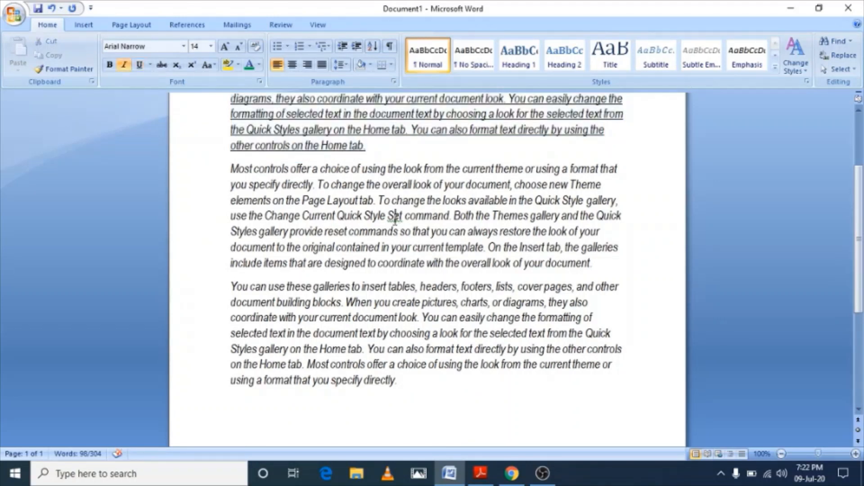
right_click(396, 219)
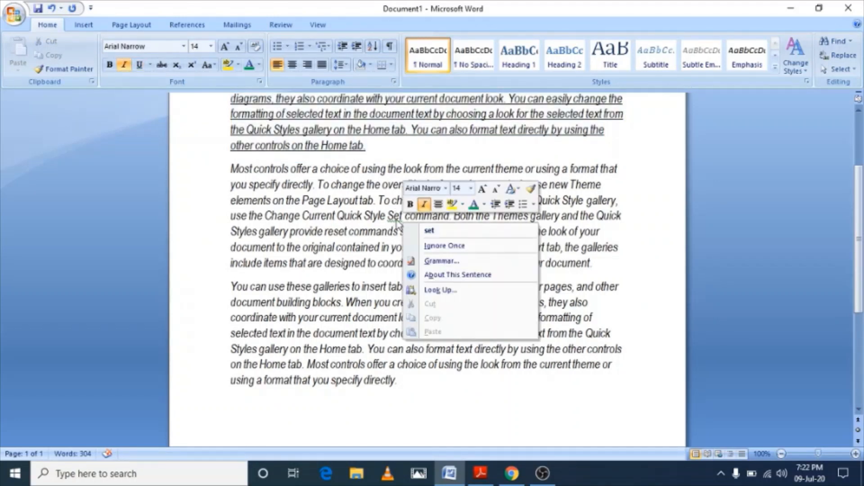
click(430, 231)
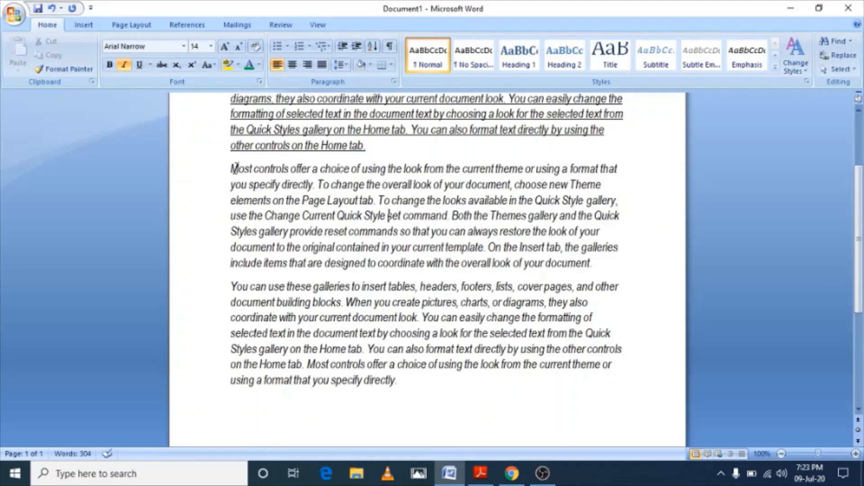
Step: Give the second paragraph's first sentence, "Most controls offer" to "you specify directly", a double underline in standard Red
drag(232, 169, 312, 185)
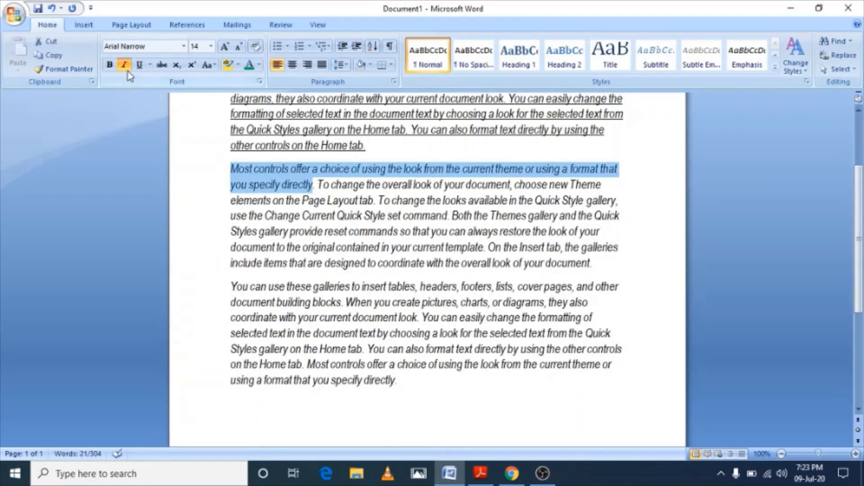
click(150, 65)
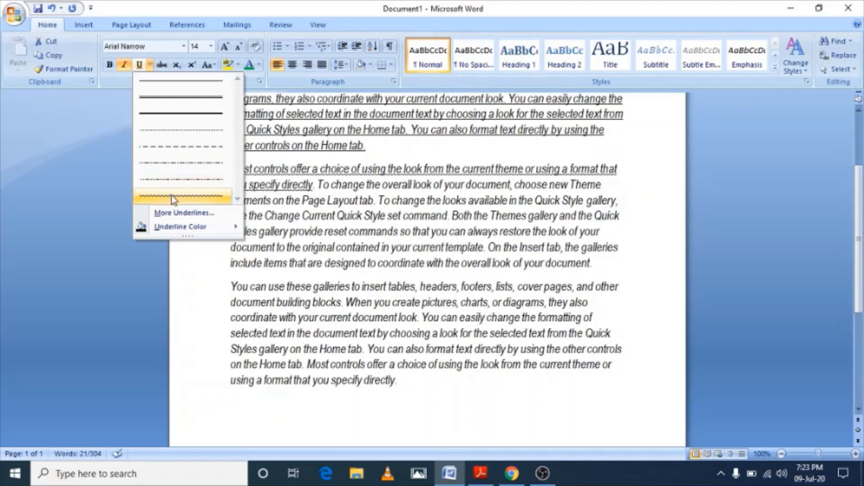
mouse_move(182, 228)
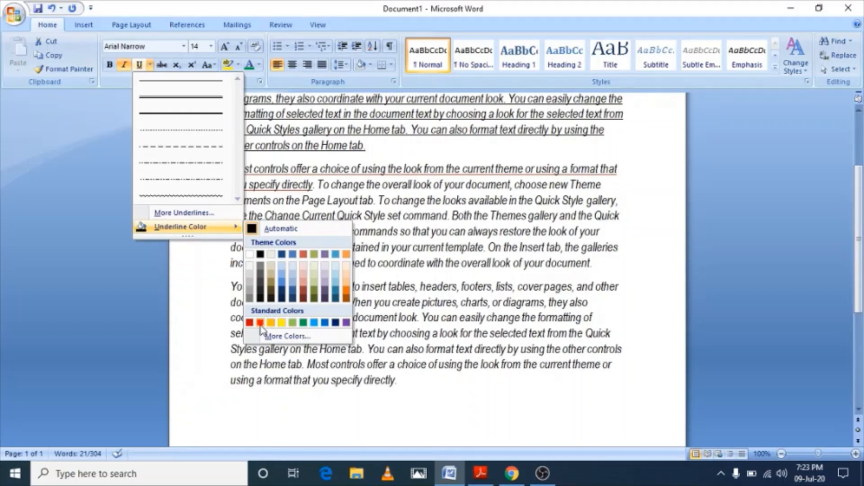
click(198, 103)
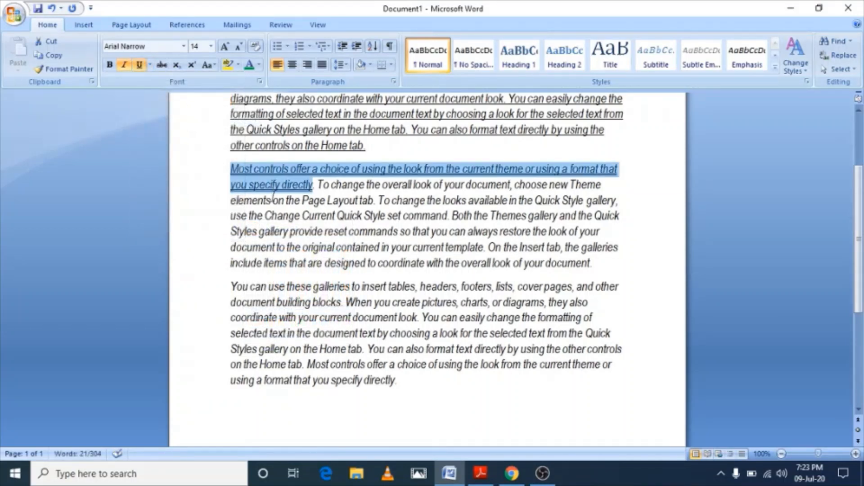
click(150, 64)
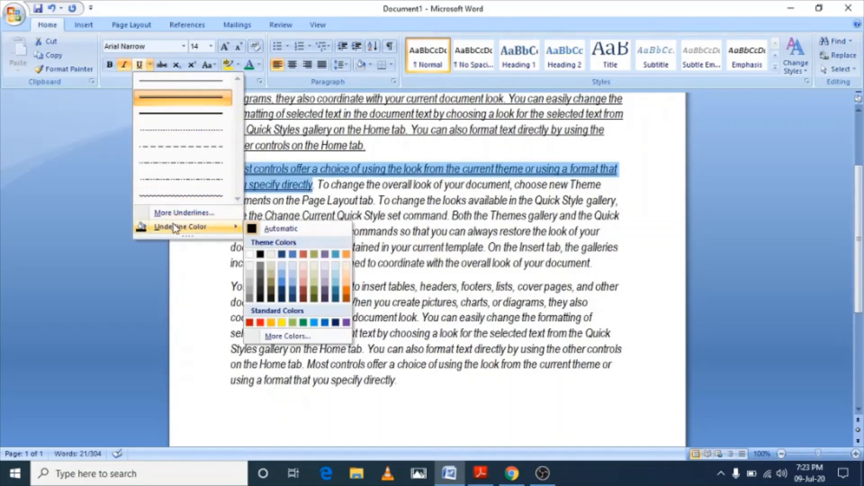
click(261, 322)
click(366, 184)
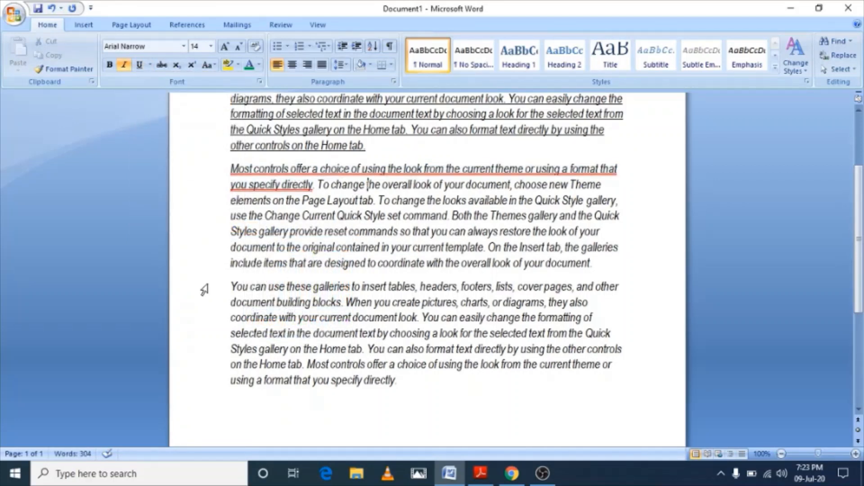
Step: Apply a wavy underline in standard Green to the whole third paragraph, starting "You can use these galleries"
drag(237, 284, 401, 388)
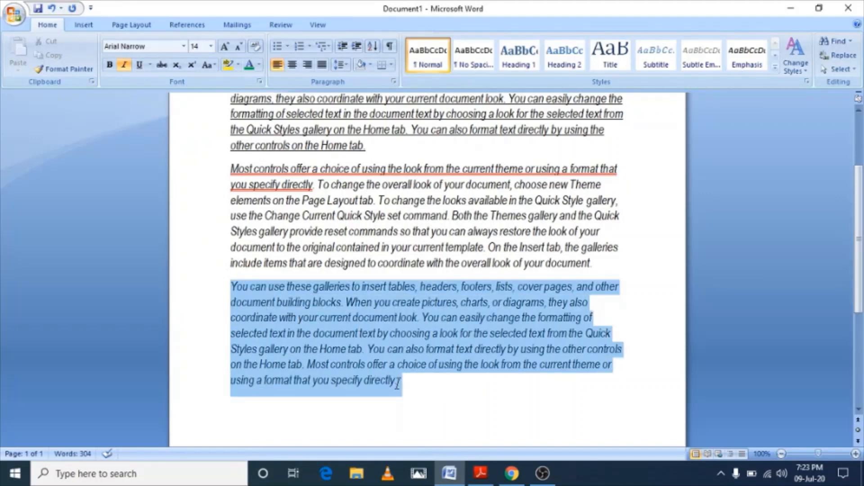
click(149, 65)
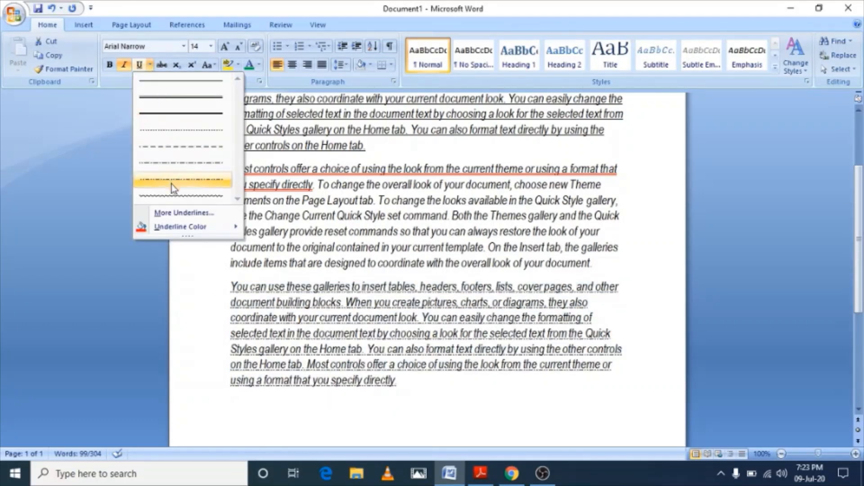
click(172, 199)
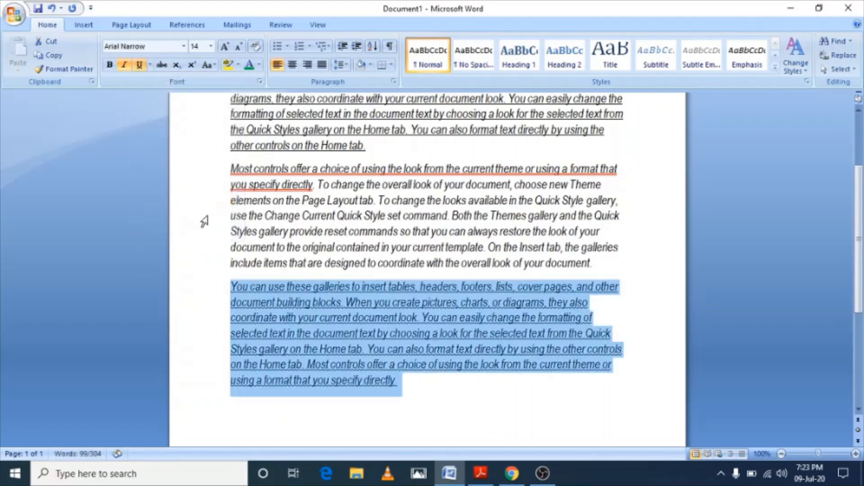
click(151, 65)
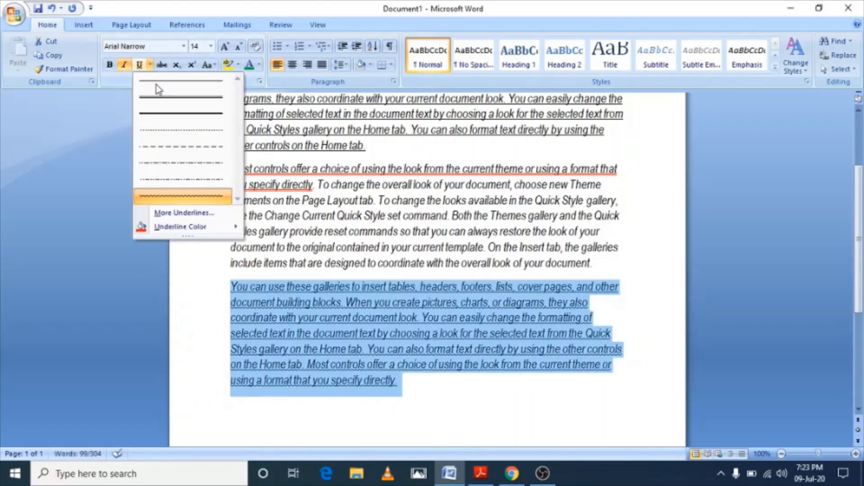
mouse_move(227, 227)
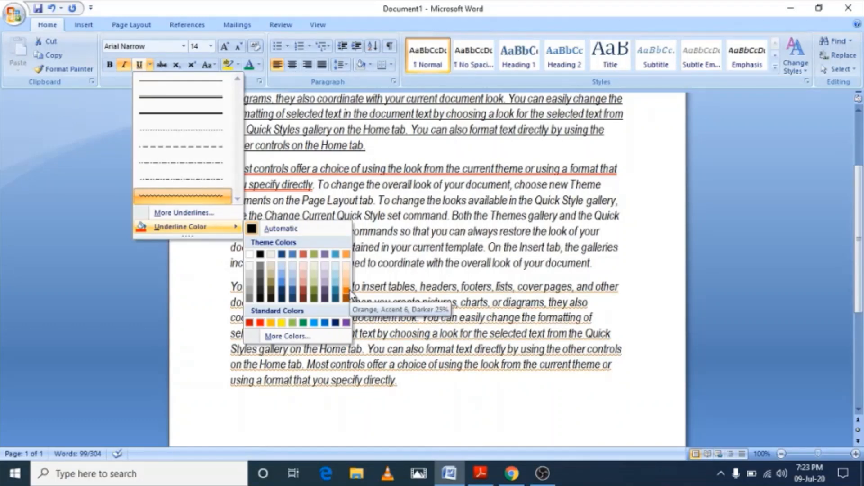
click(303, 324)
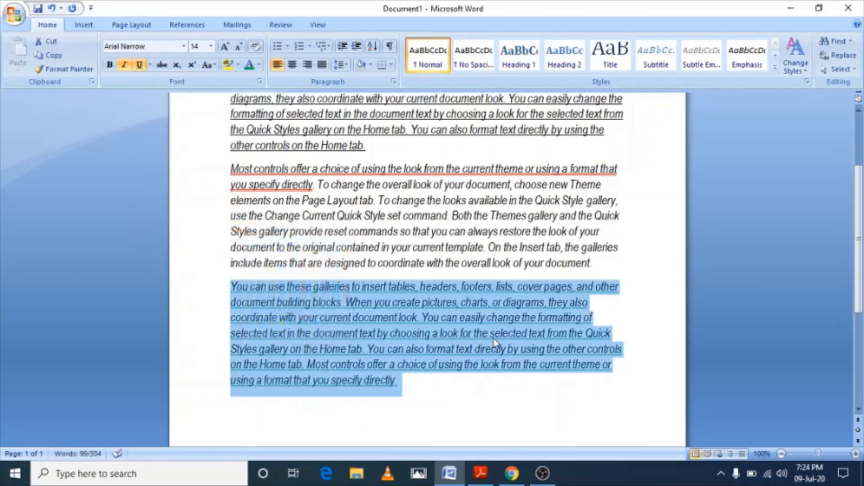
click(499, 392)
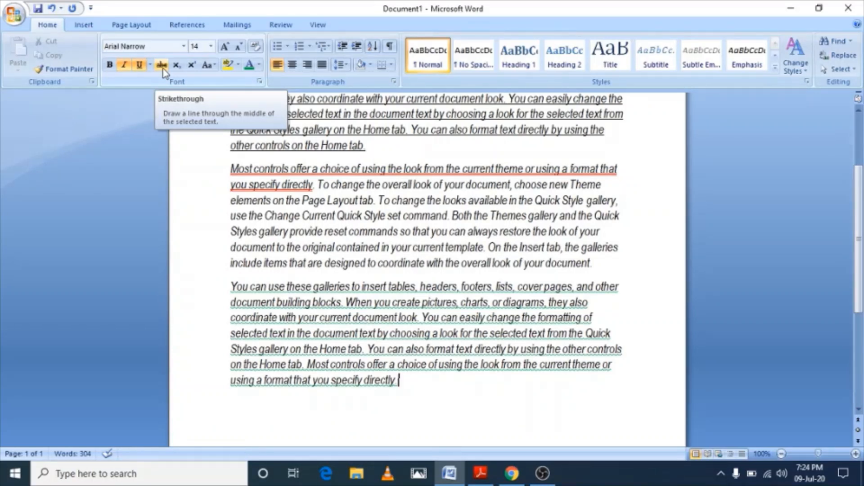
Step: Add blank lines above the first paragraph and enter the non-italic heading "PRAYAG PUBLIC SCHOOL" directly above it
scroll(860, 206, up, 3)
scroll(861, 206, up, 1)
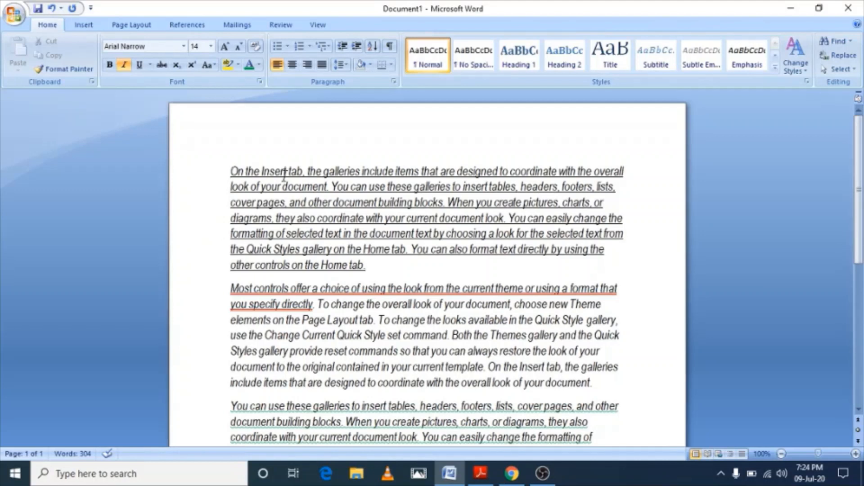
key(Return)
key(Return)
click(240, 195)
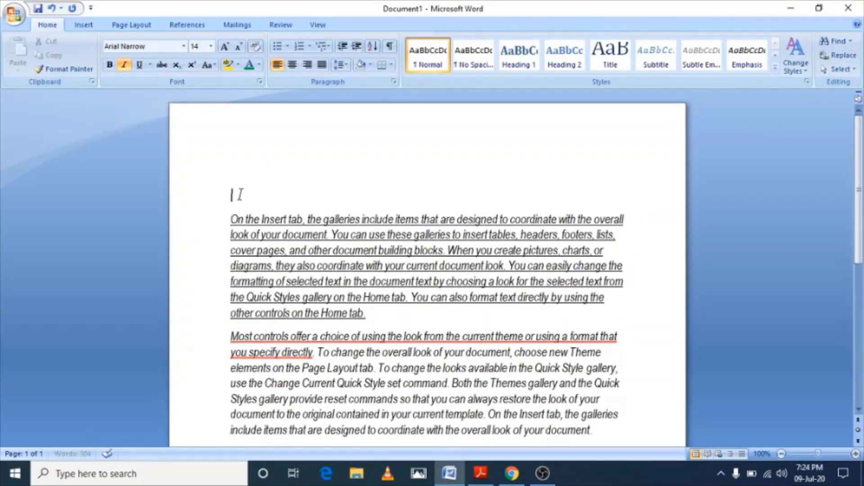
click(128, 66)
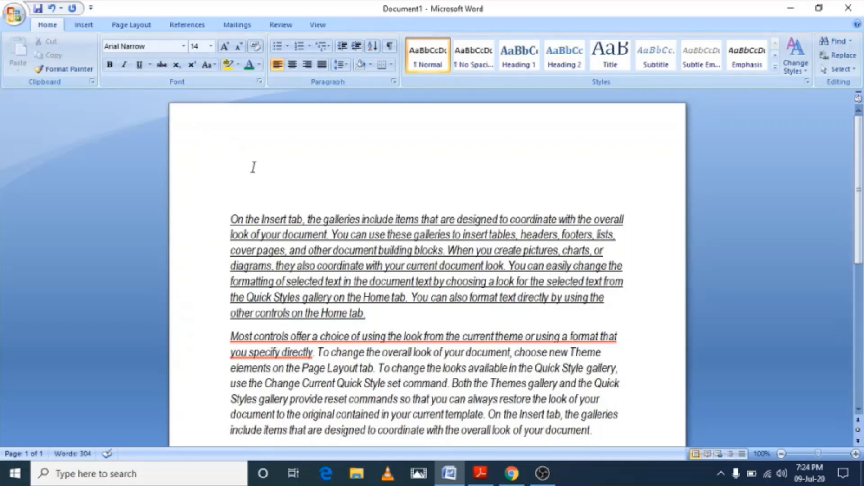
text(PRAYAG PUB)
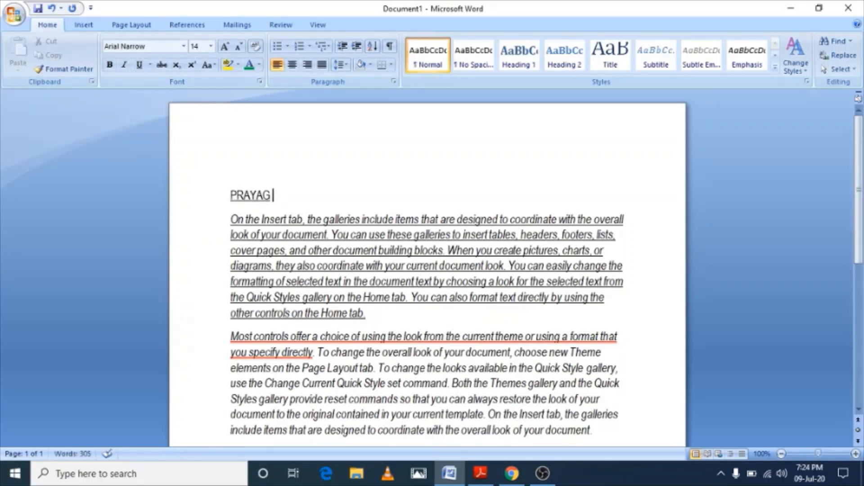
text(LIC)
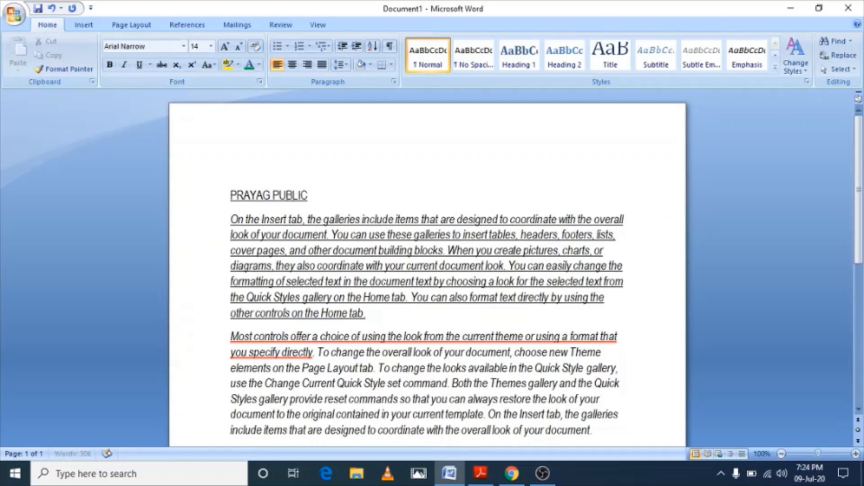
text( SCHOOL)
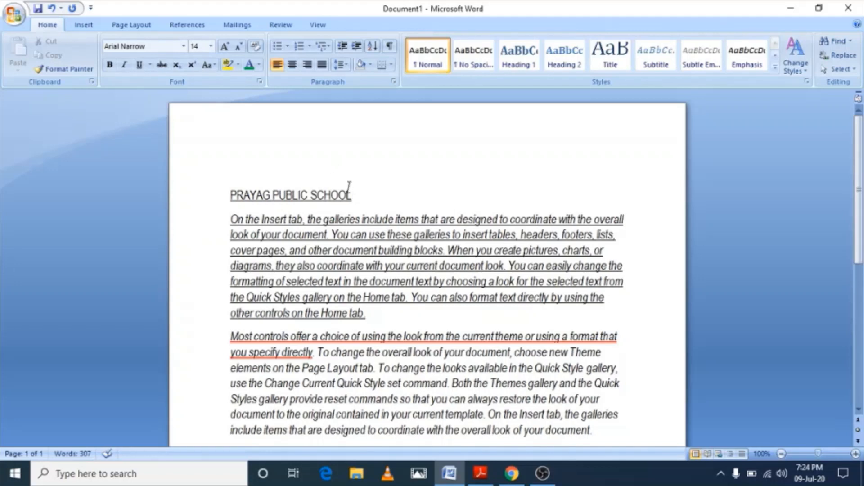
Step: Remove the underline from the heading "PRAYAG PUBLIC SCHOOL" and apply strikethrough to it
drag(353, 195, 225, 193)
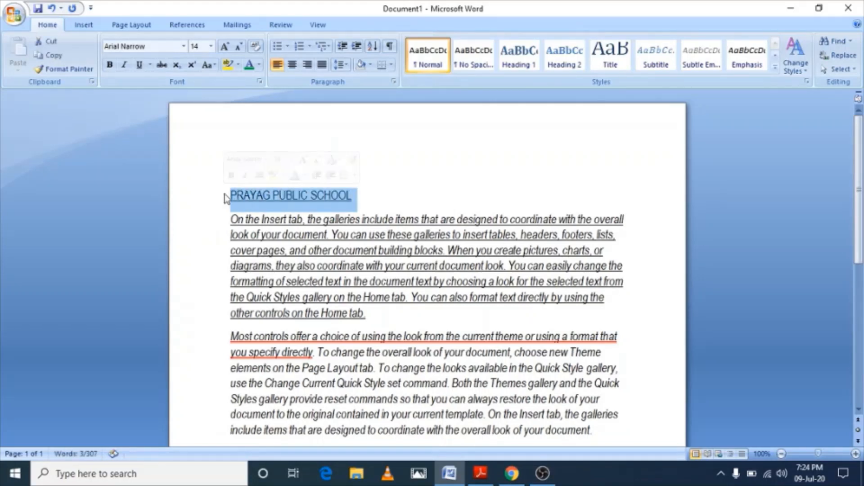
click(148, 66)
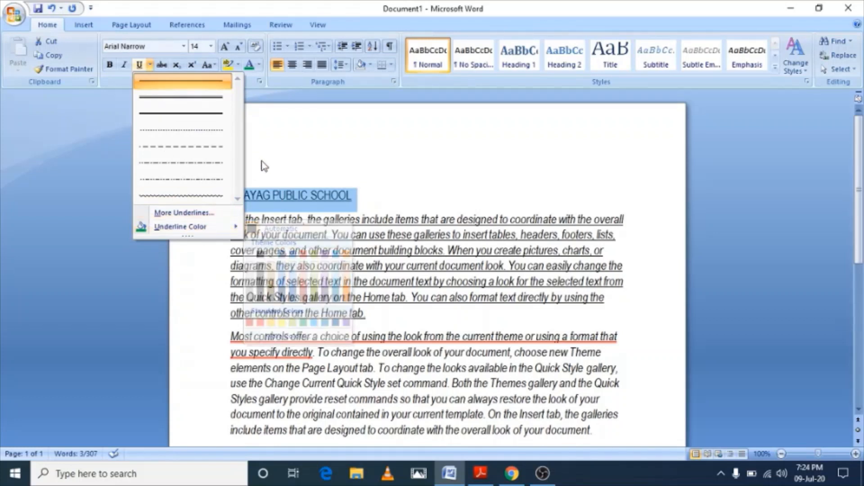
click(149, 66)
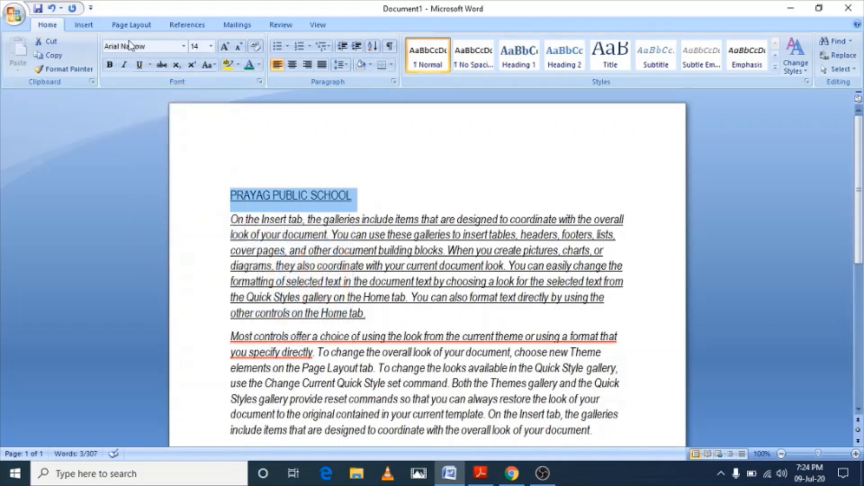
click(140, 68)
click(376, 187)
drag(231, 195, 384, 195)
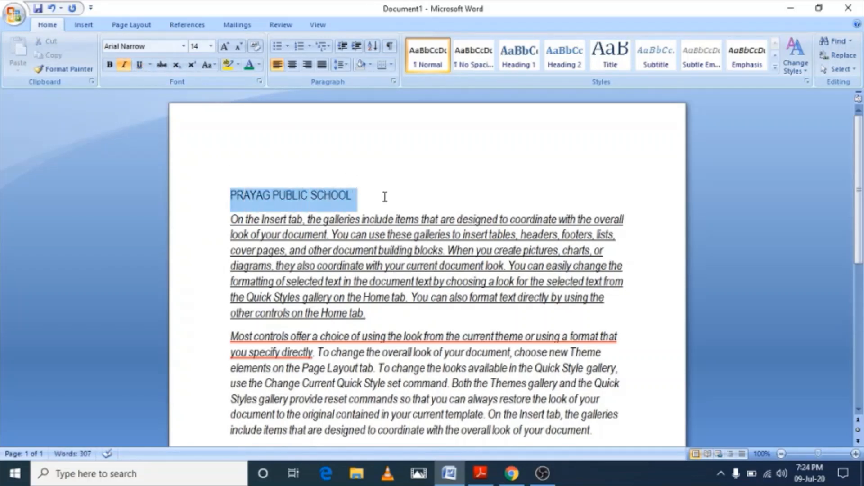
click(164, 66)
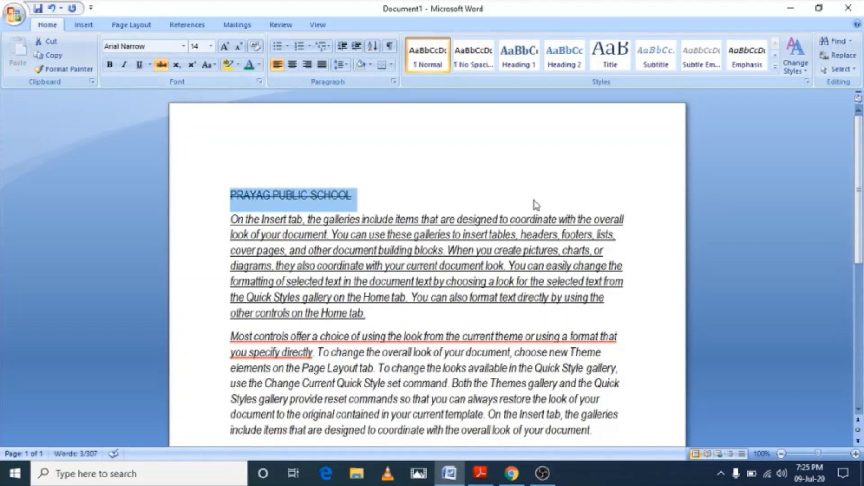
Step: Delete the PRAYAG PUBLIC SCHOOL heading line and the blank line, so the document starts with the first body paragraph
key(Delete)
key(Delete)
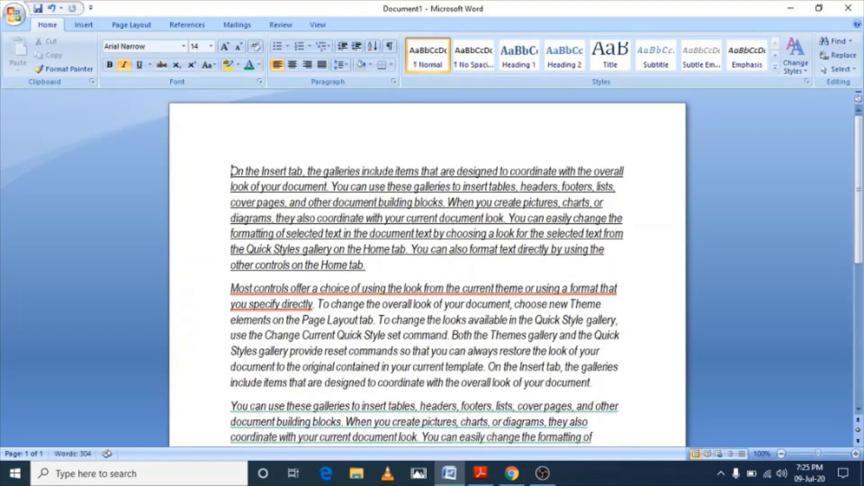
Step: Add blank lines after the last paragraph and turn off italic and underline for new text there
scroll(315, 97, down, 4)
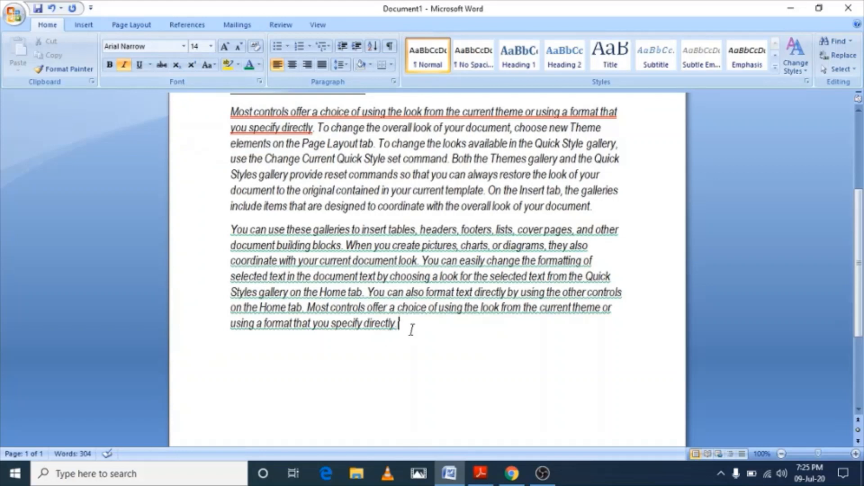
key(Return)
key(Return)
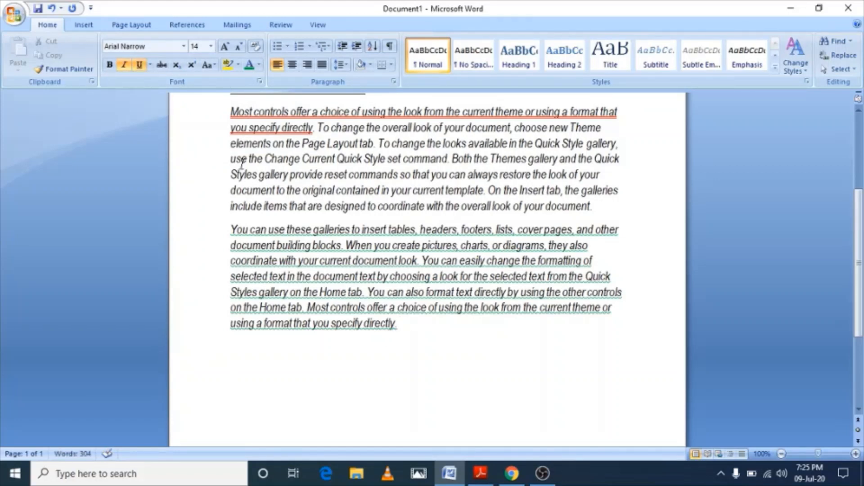
click(123, 67)
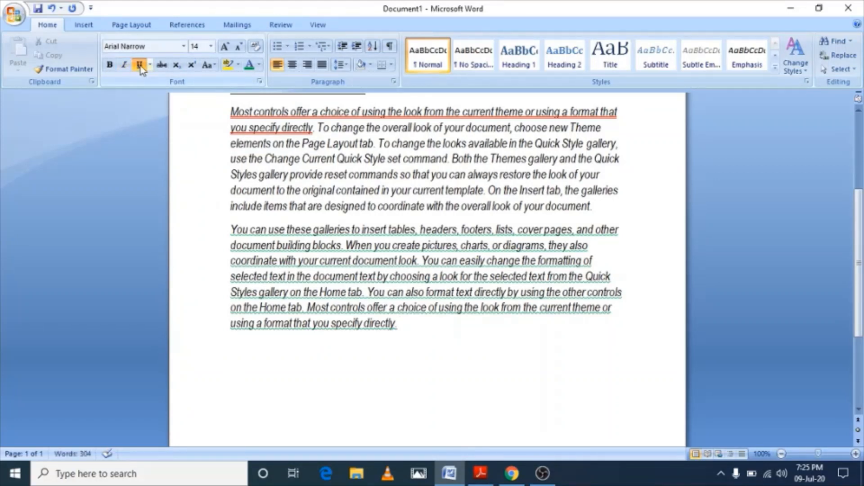
click(140, 66)
key(Return)
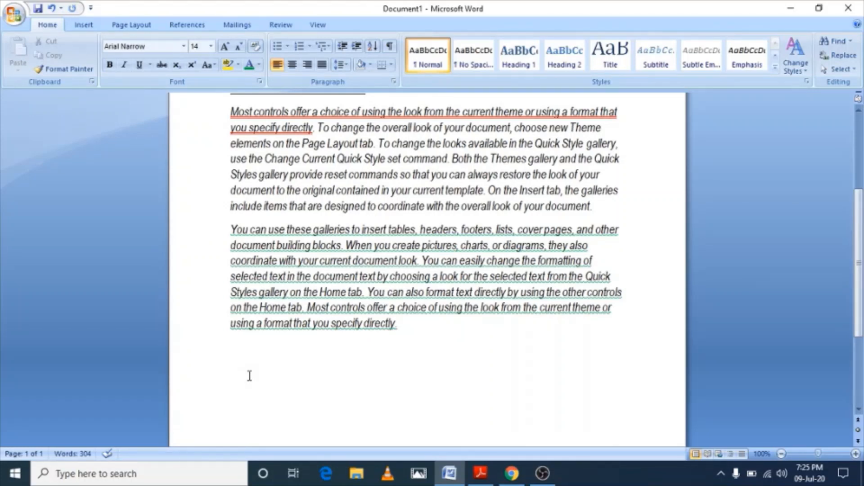
Step: Enter the expression (A+B)2 below the last paragraph and format its 2 as superscript
text((A+B)2)
key(shift+Left)
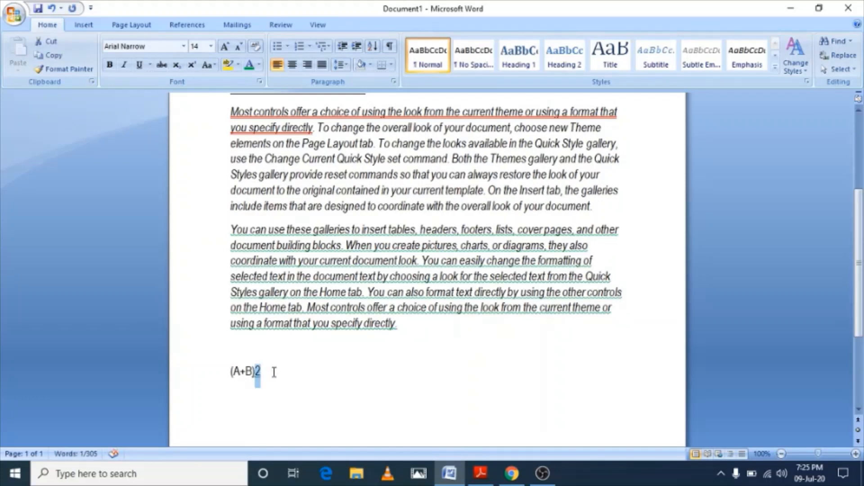
click(195, 67)
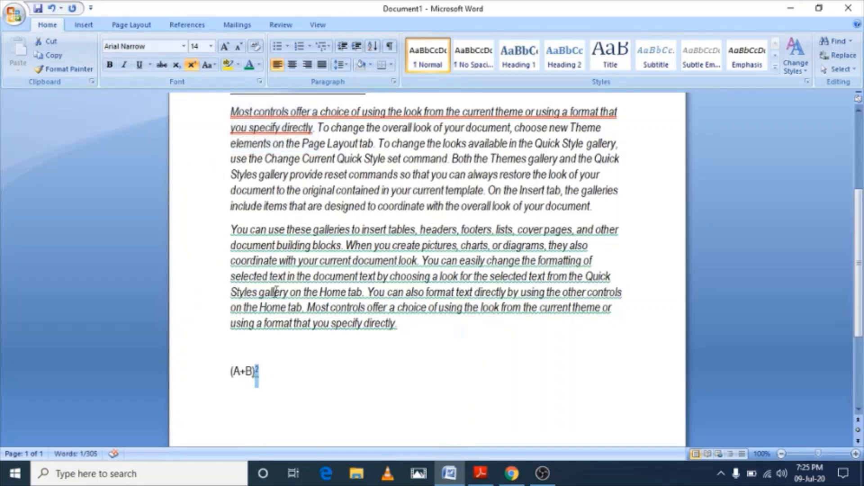
Step: Enlarge the superscript 2 in the (A+B)2 expression to font size 20
click(228, 46)
click(227, 46)
click(227, 46)
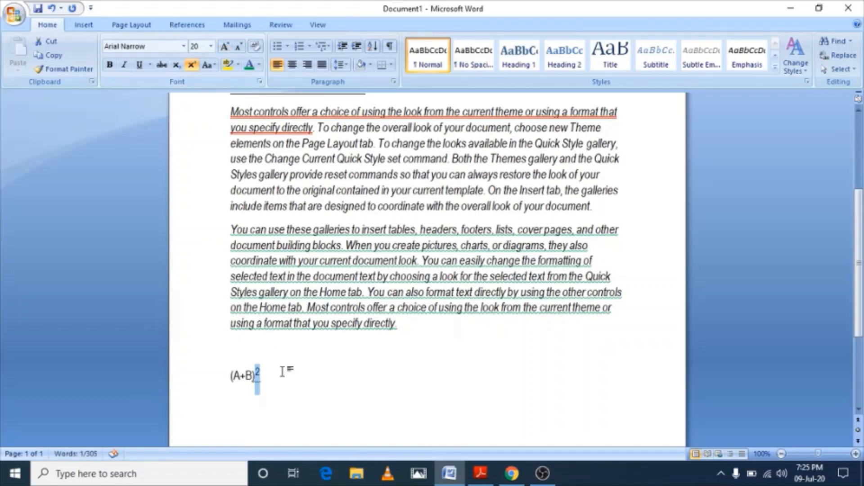
click(285, 387)
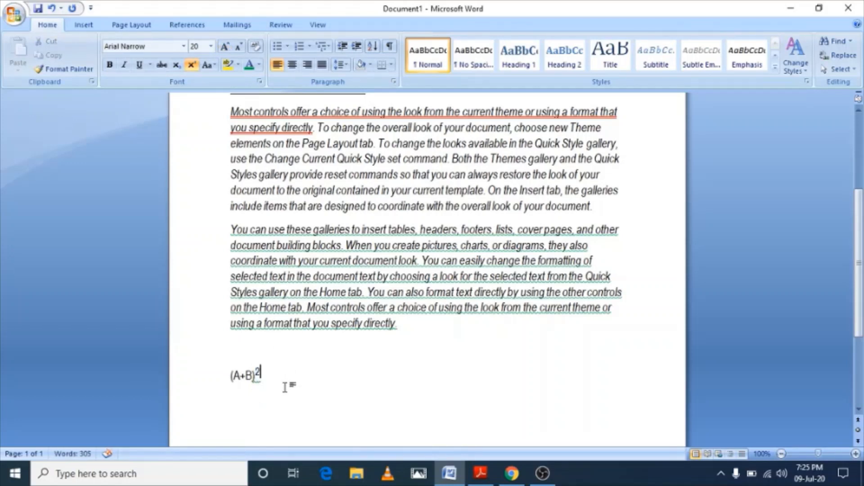
Step: Turn off superscript and add the formula H2O on a new line, with its 2 formatted as subscript
click(192, 66)
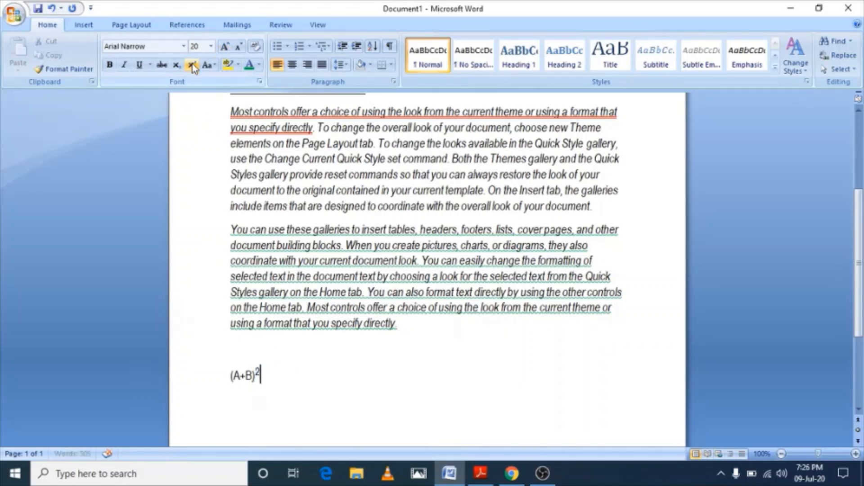
key(Return)
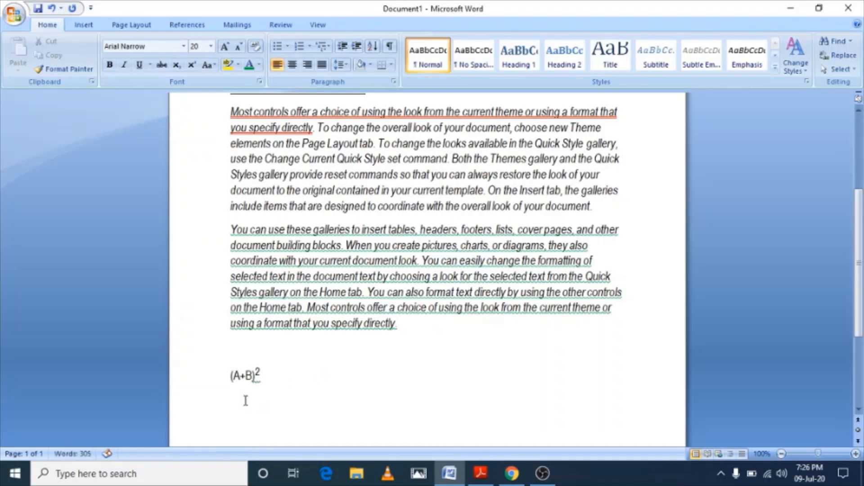
text(H2O)
click(247, 404)
drag(248, 404, 239, 404)
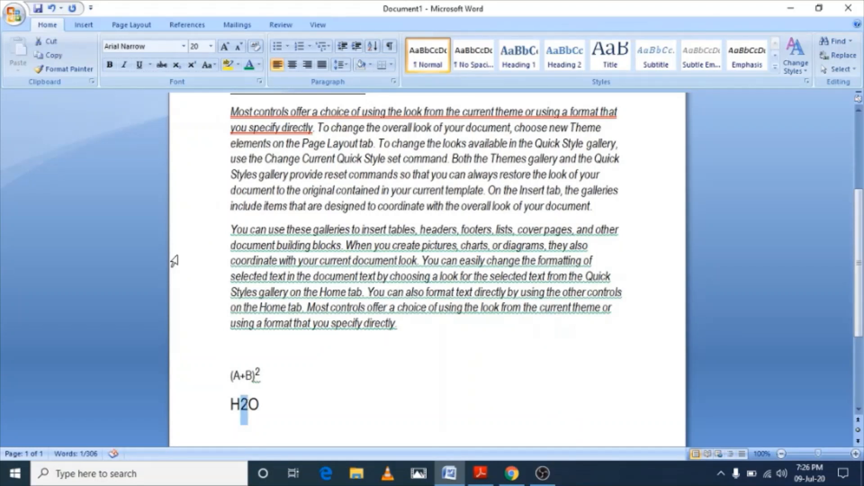
click(177, 66)
click(269, 404)
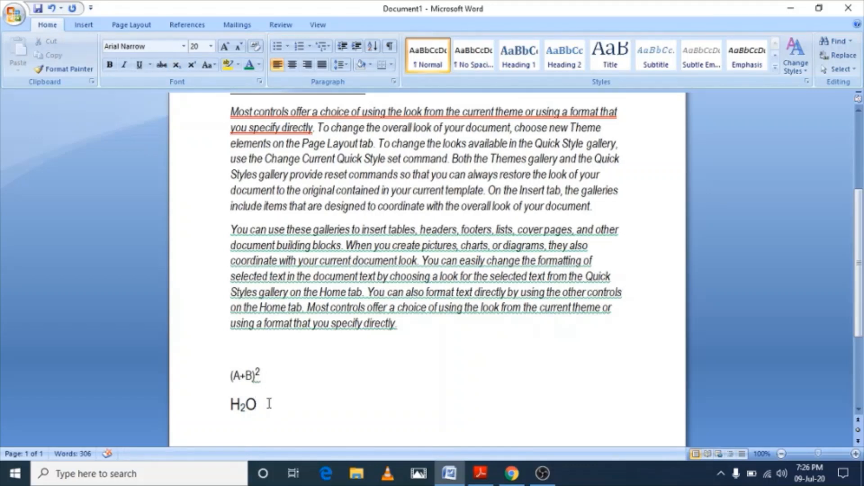
Step: Turn the H2O formula into H2SO4 by appending SO4 with a subscript 4 and removing the O after H2
text(SO4)
key(shift+Left)
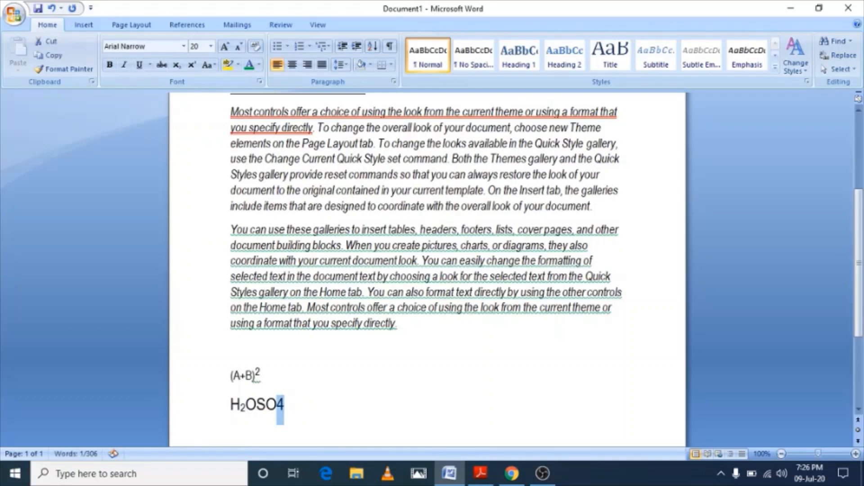
click(176, 65)
click(256, 405)
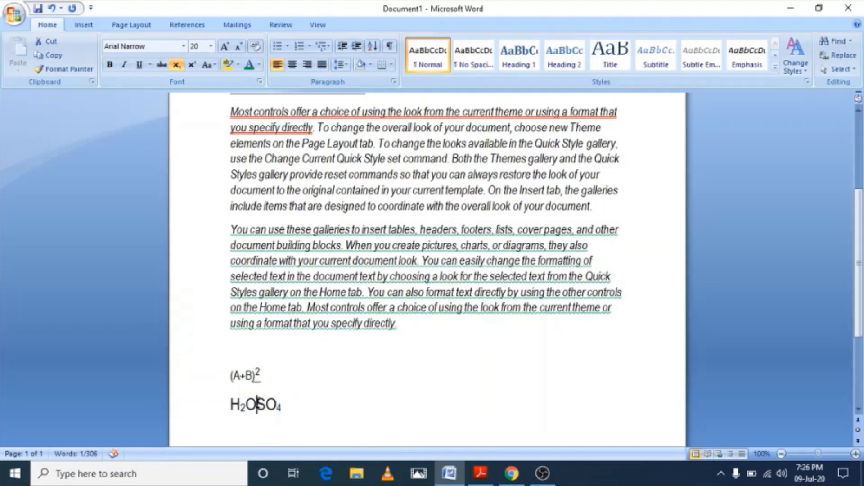
key(BackSpace)
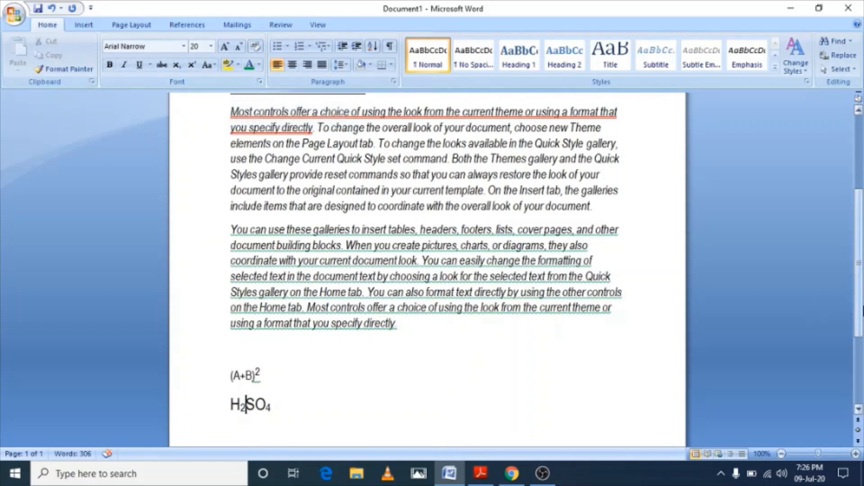
Step: Examine the available Change Case options, then close the list without choosing one
scroll(860, 311, up, 4)
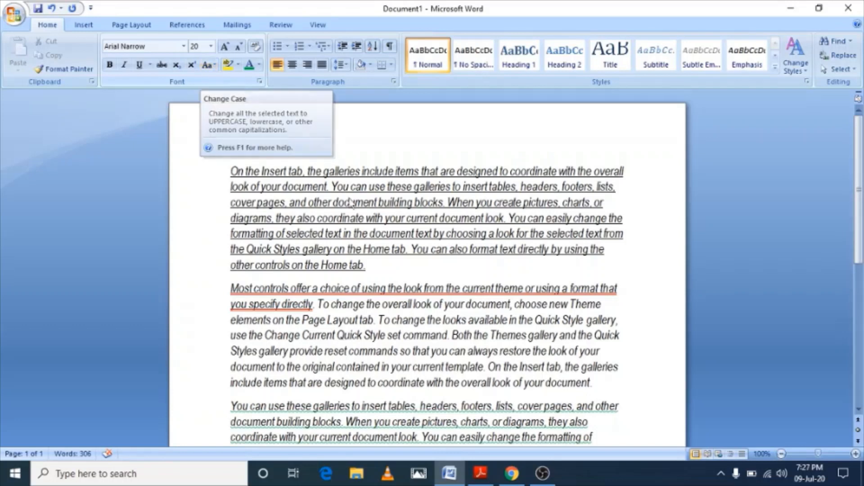
click(216, 66)
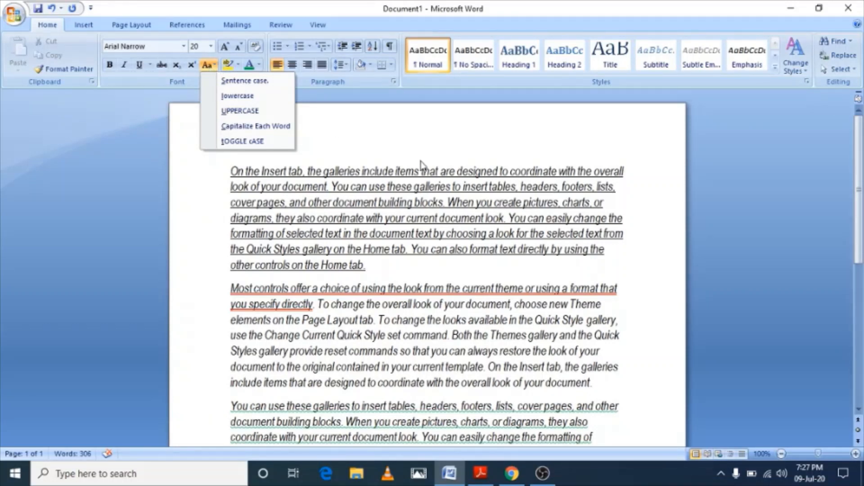
click(411, 145)
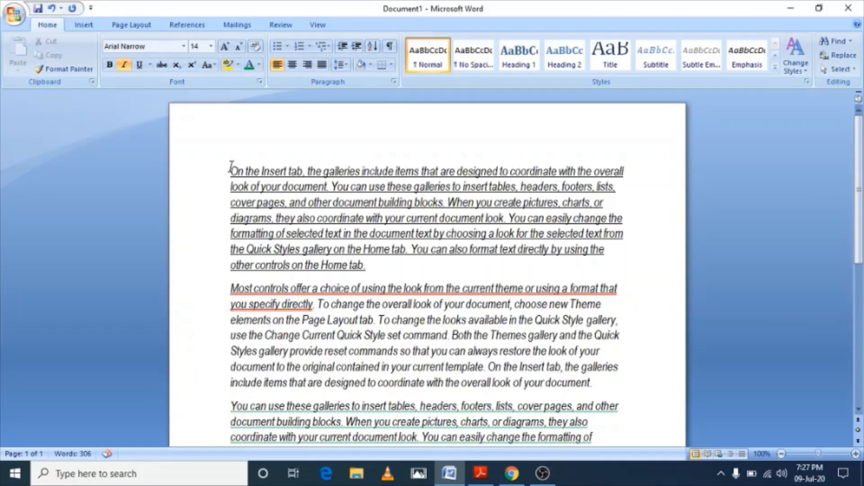
Step: Clear all formatting from the entire document text
key(ctrl+a)
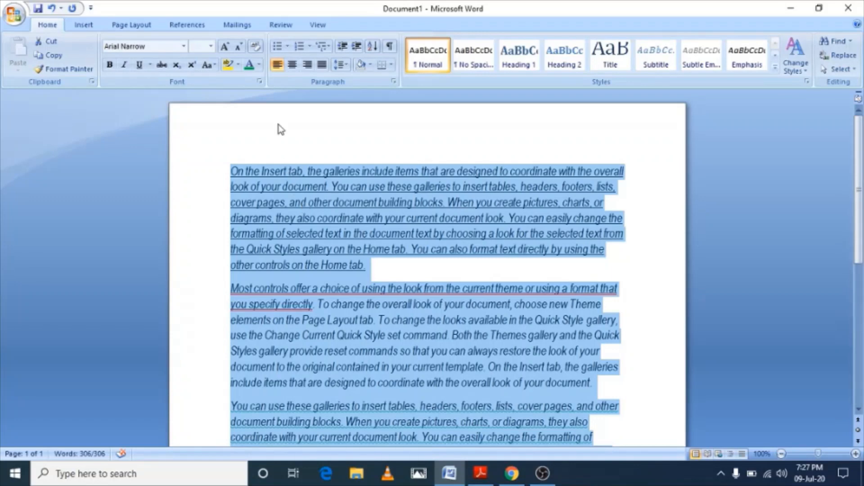
click(256, 46)
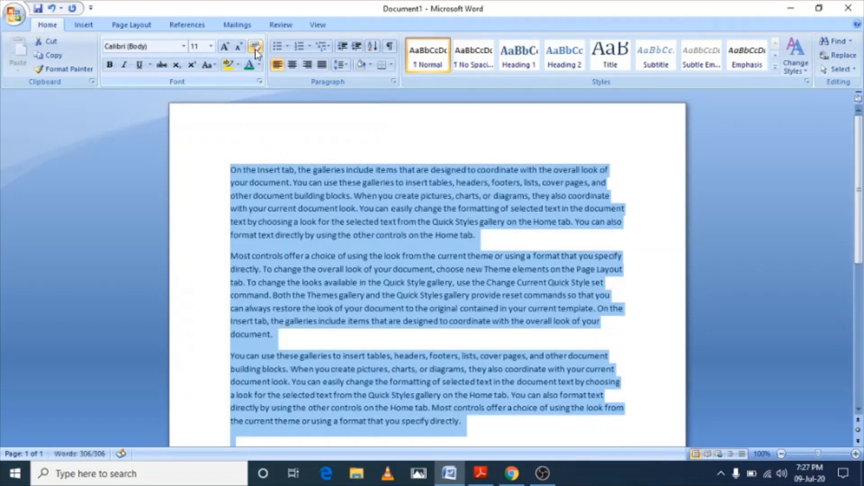
click(495, 241)
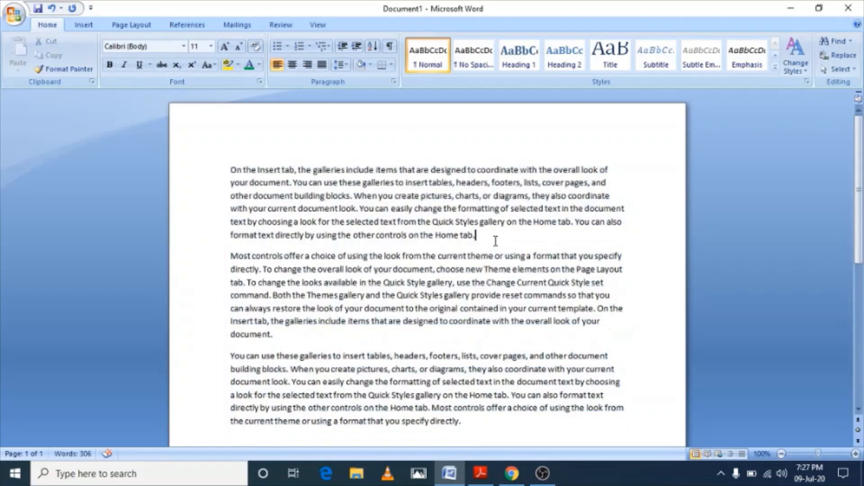
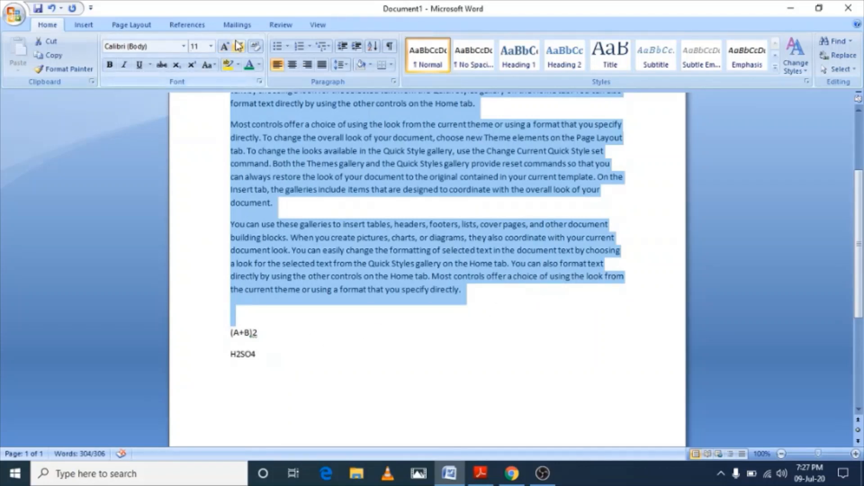
Step: Set the font size of the three body paragraphs to 14
click(211, 47)
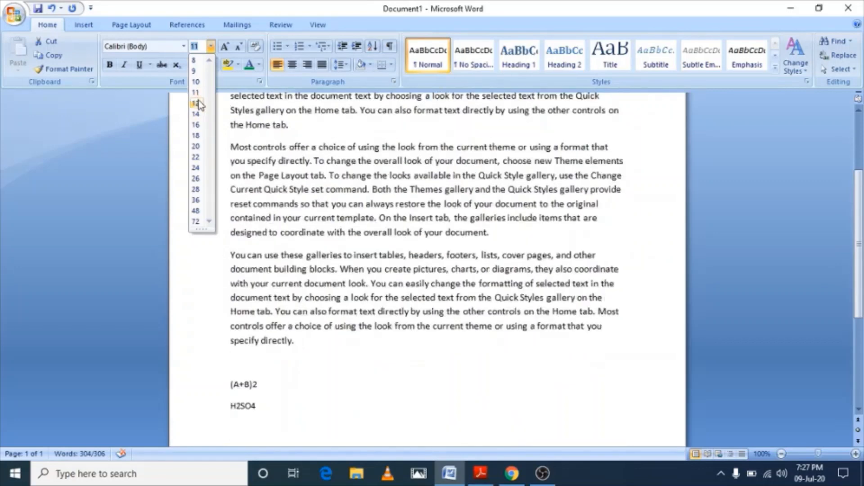
click(199, 104)
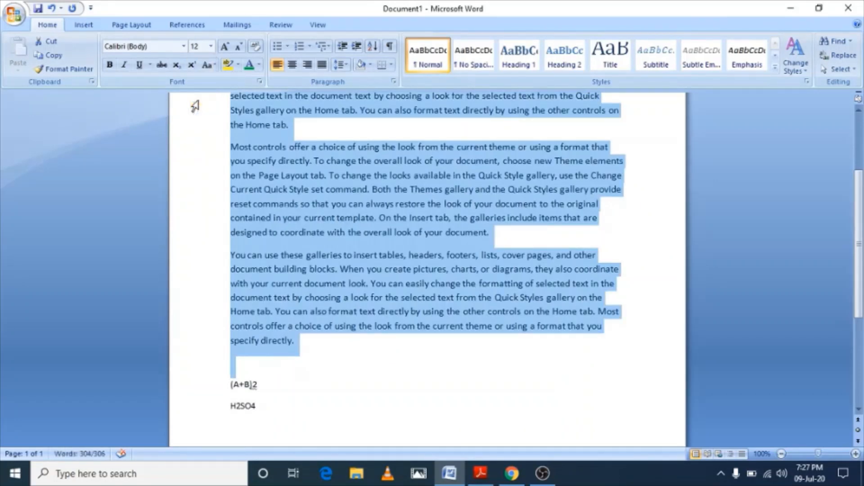
click(210, 46)
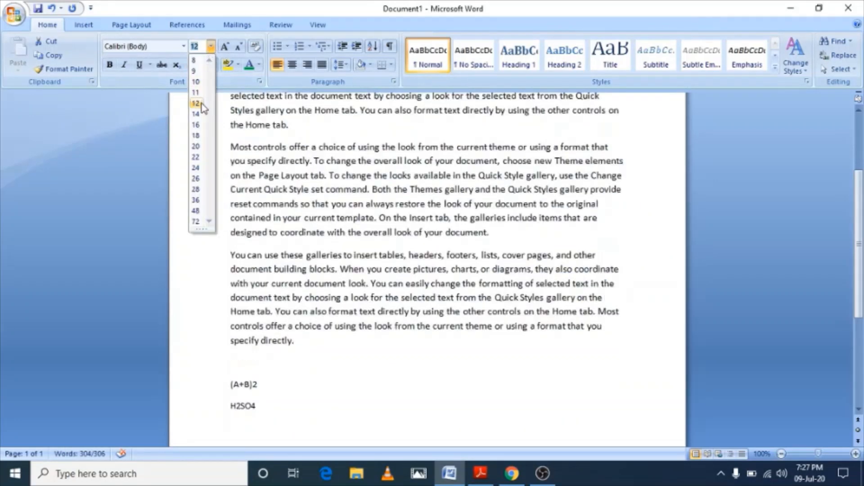
click(196, 114)
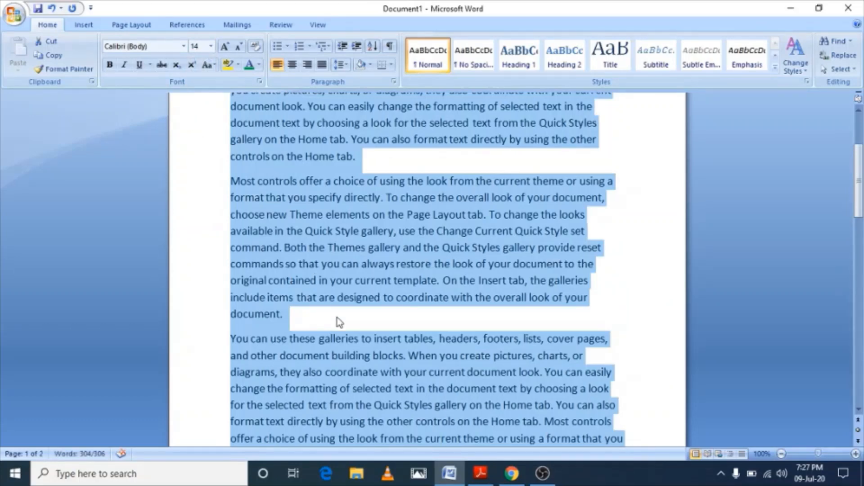
Step: Delete the H2SO4 and (A+B)2 lines below the last body paragraph
drag(862, 207, 861, 234)
click(276, 404)
key(BackSpace)
key(BackSpace)
key(BackSpace)
key(BackSpace)
key(BackSpace)
key(BackSpace)
key(BackSpace)
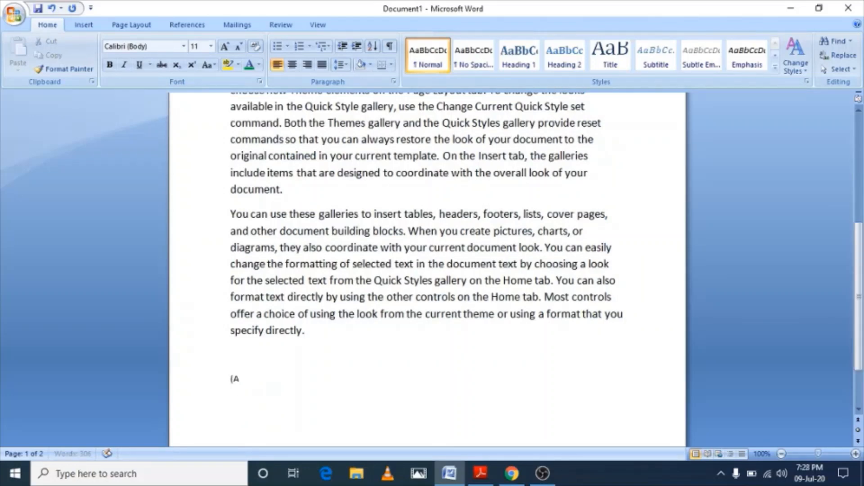
Step: Split the three body paragraphs with breaks before "When you create pictures", "To change the looks available" and "You can easily change the formatting"
drag(863, 337, 863, 227)
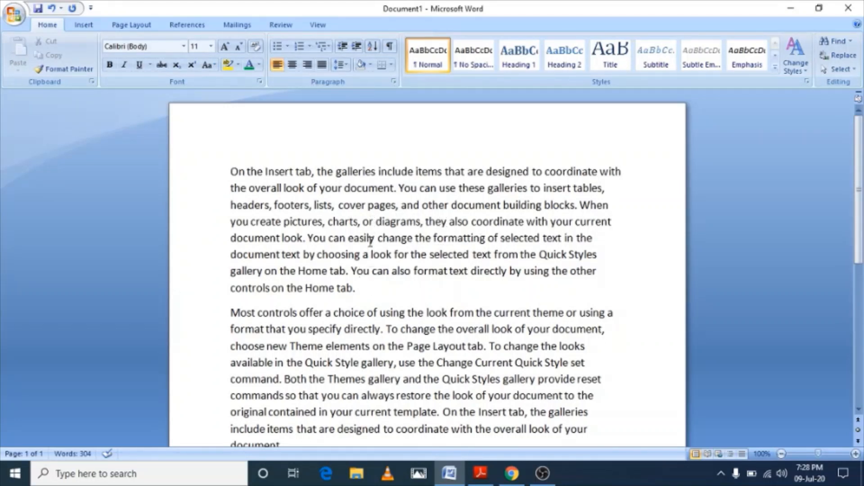
click(578, 205)
key(Return)
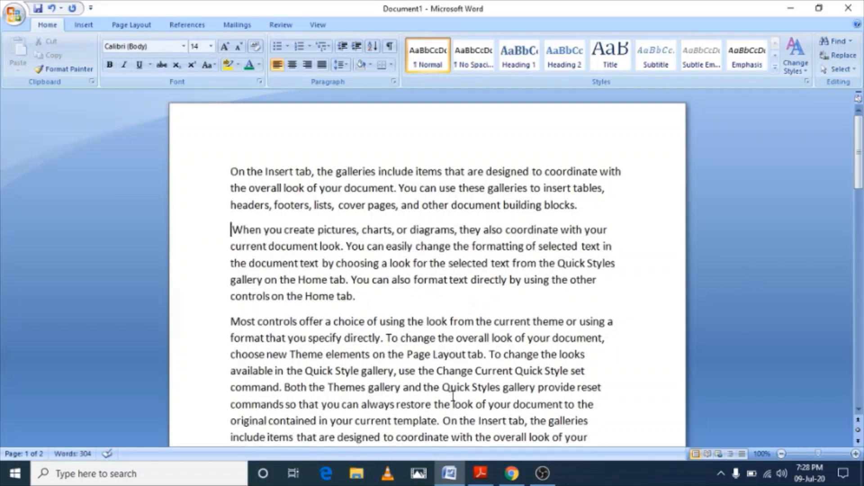
click(490, 355)
key(Return)
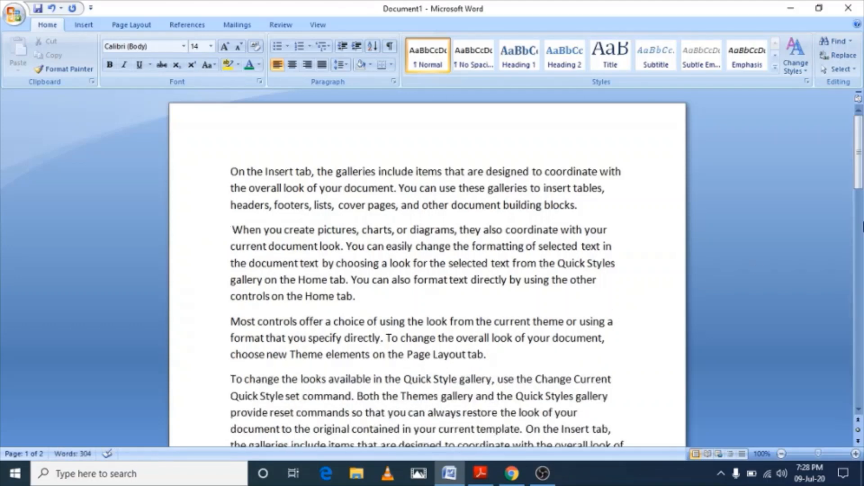
drag(858, 169, 858, 229)
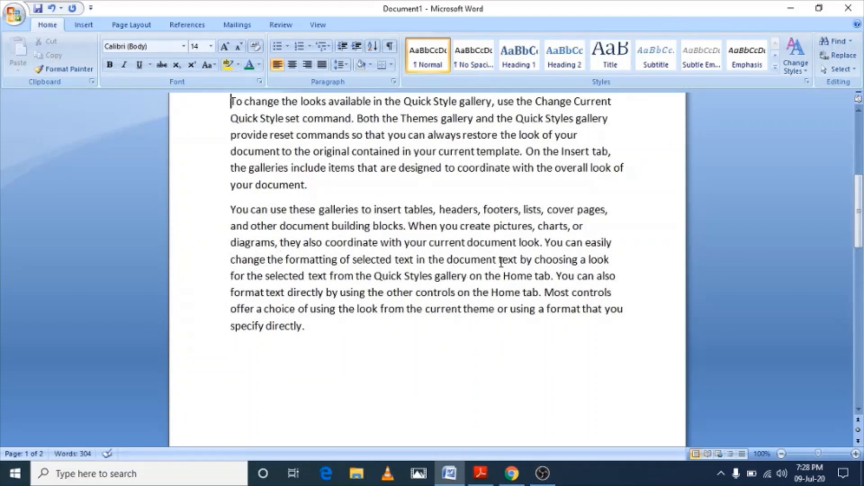
click(544, 243)
key(Return)
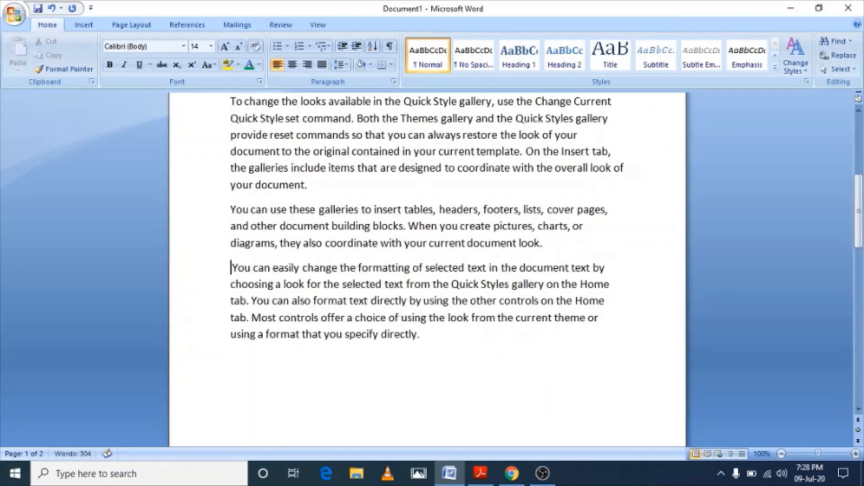
drag(859, 228, 861, 158)
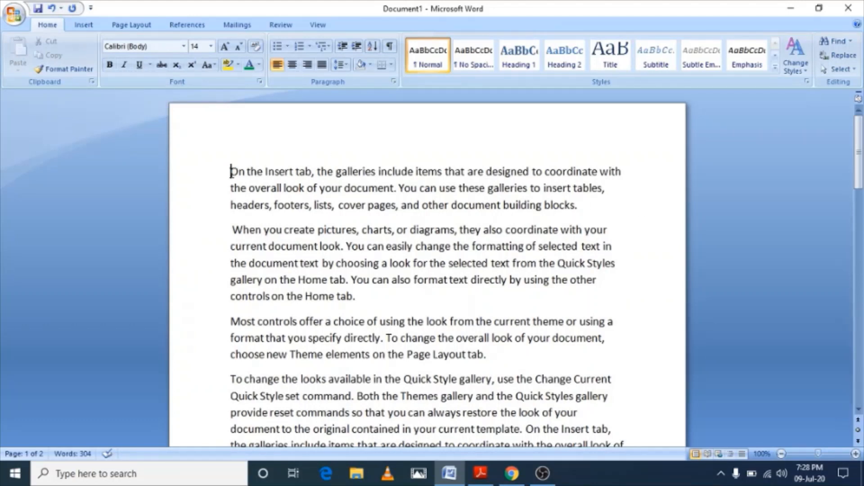
drag(231, 171, 594, 219)
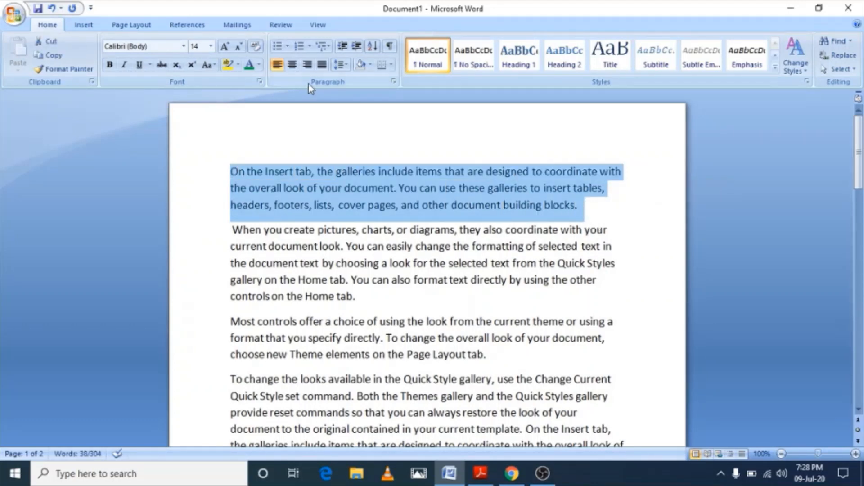
click(214, 68)
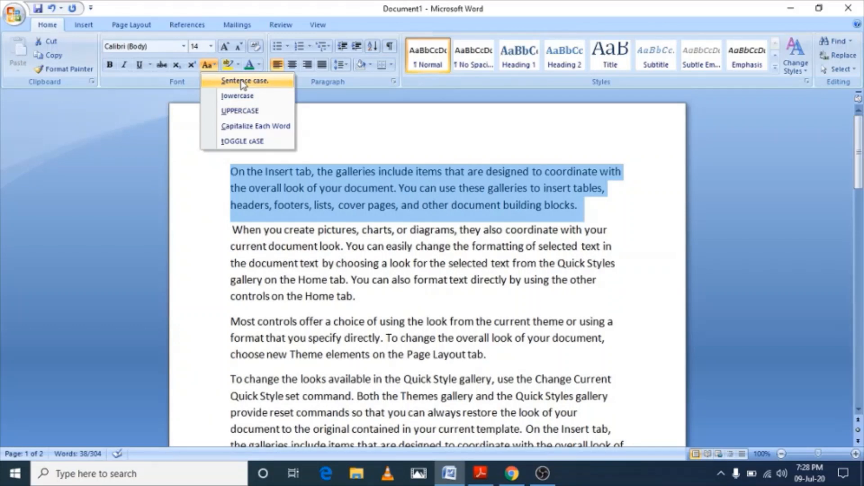
click(247, 175)
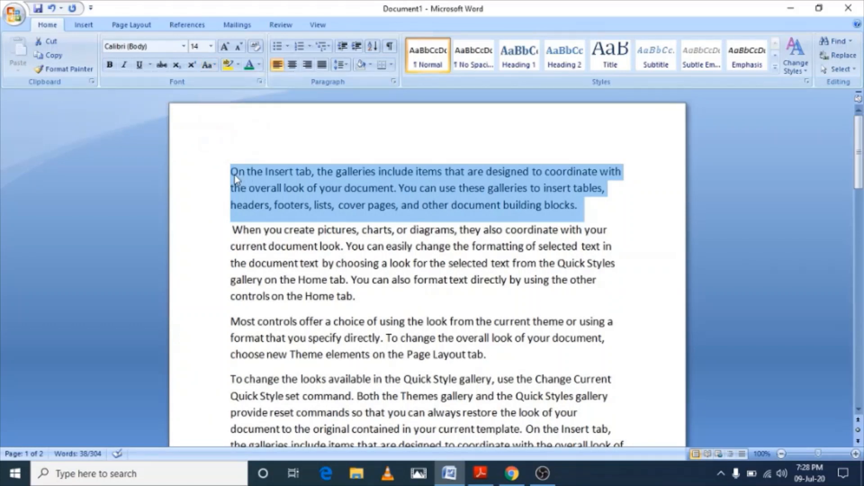
click(235, 177)
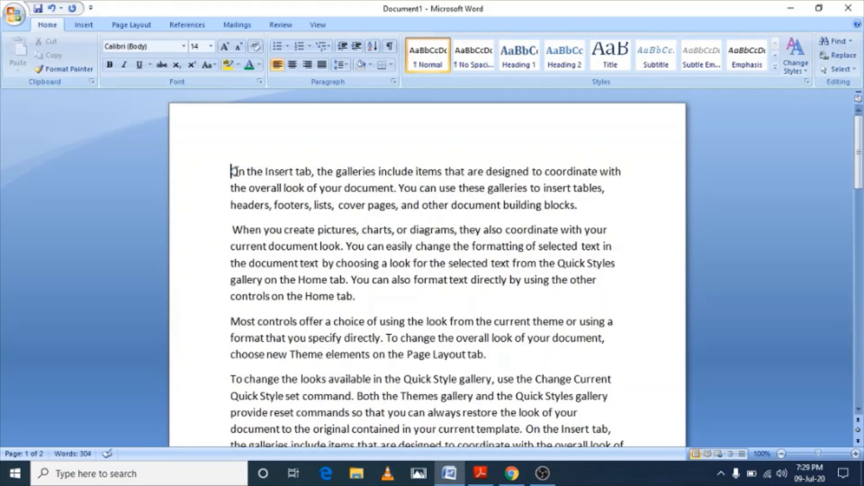
drag(239, 172, 221, 153)
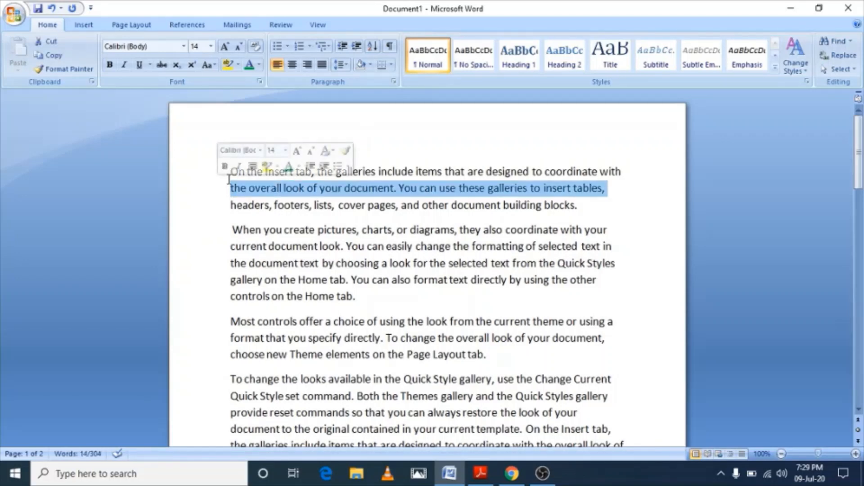
click(519, 115)
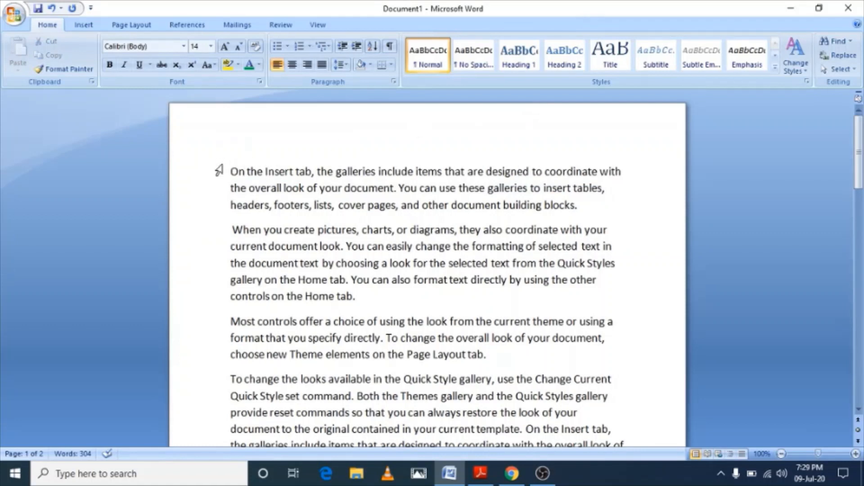
Step: Change the case of the first paragraph, beginning "On the Insert tab", to UPPERCASE
drag(233, 170, 632, 222)
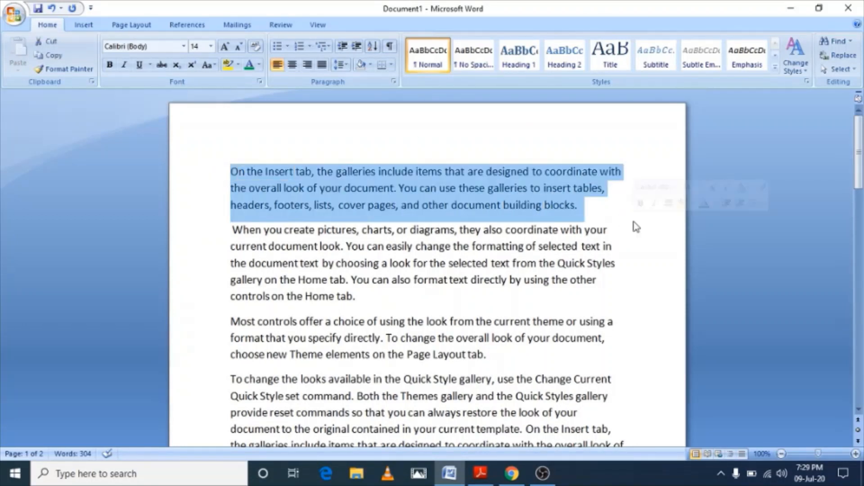
click(213, 65)
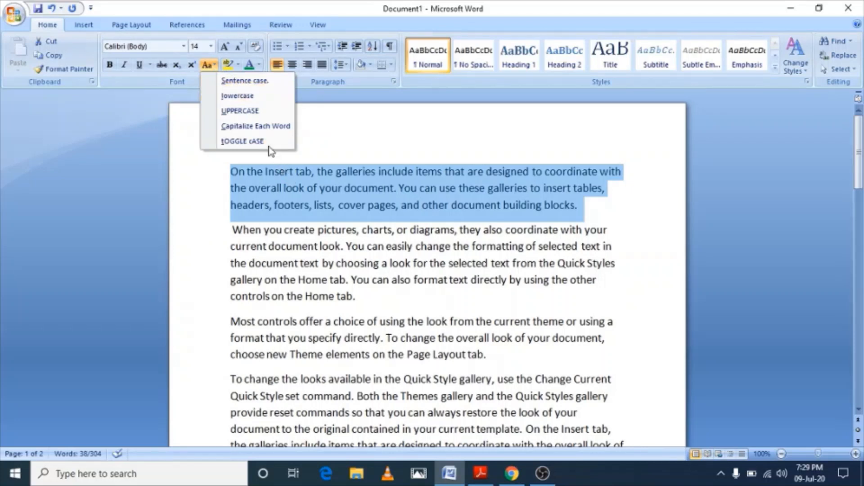
click(255, 113)
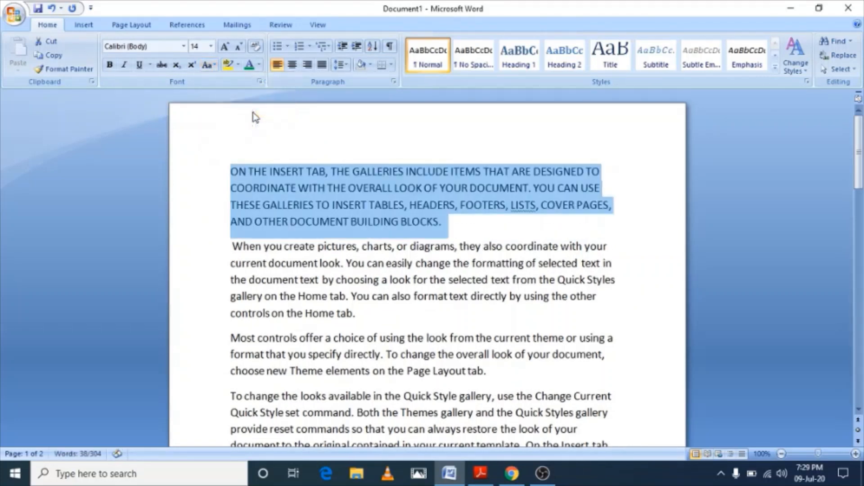
click(497, 231)
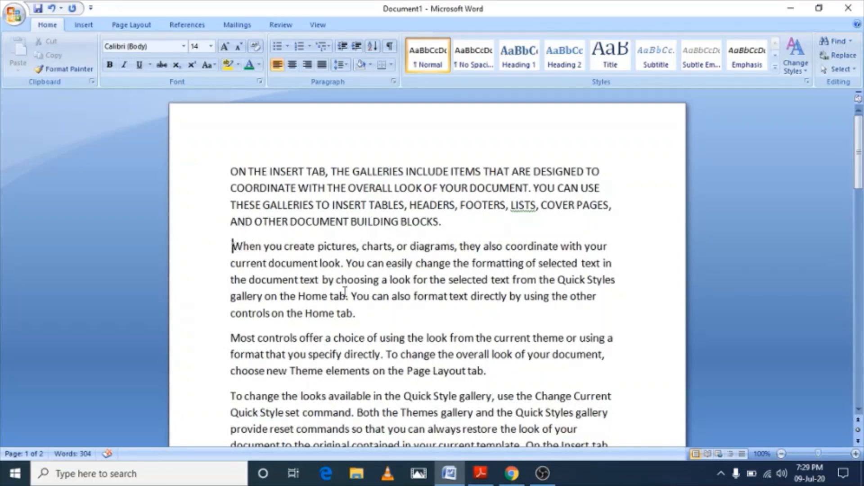
Step: Try changing the word "INSERT" in the first line of the first paragraph to lowercase, and undo the change
drag(232, 246, 363, 317)
click(280, 170)
click(217, 64)
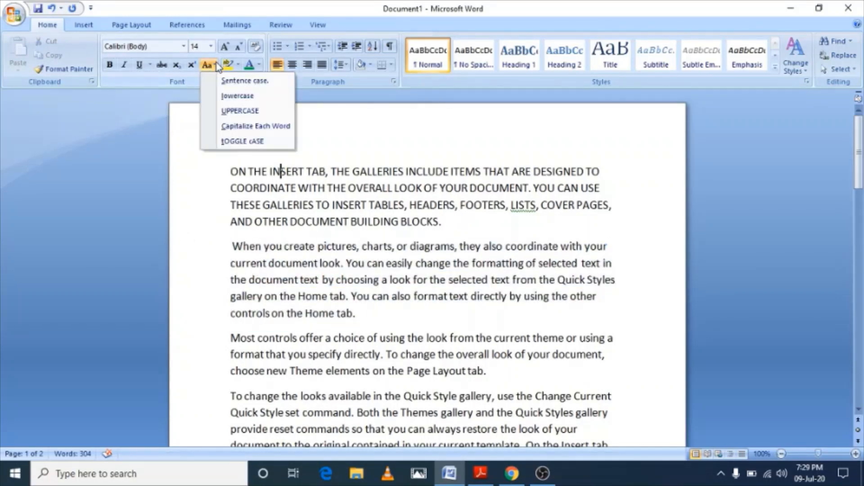
click(237, 95)
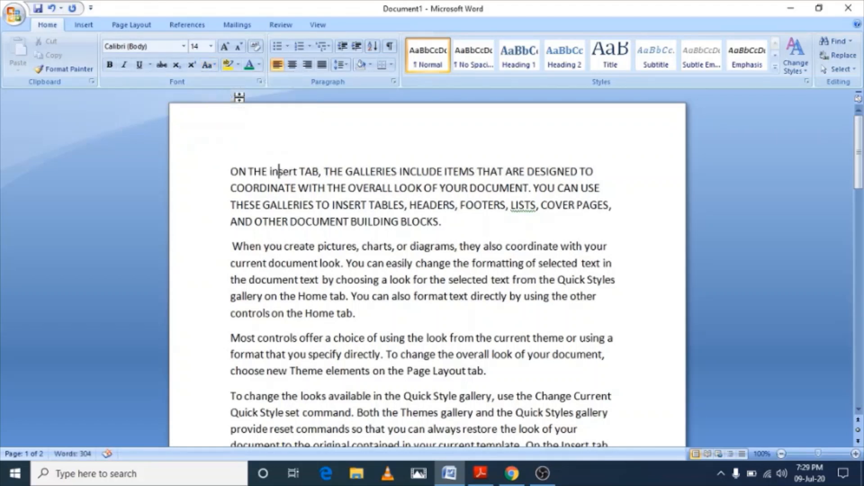
key(ctrl+z)
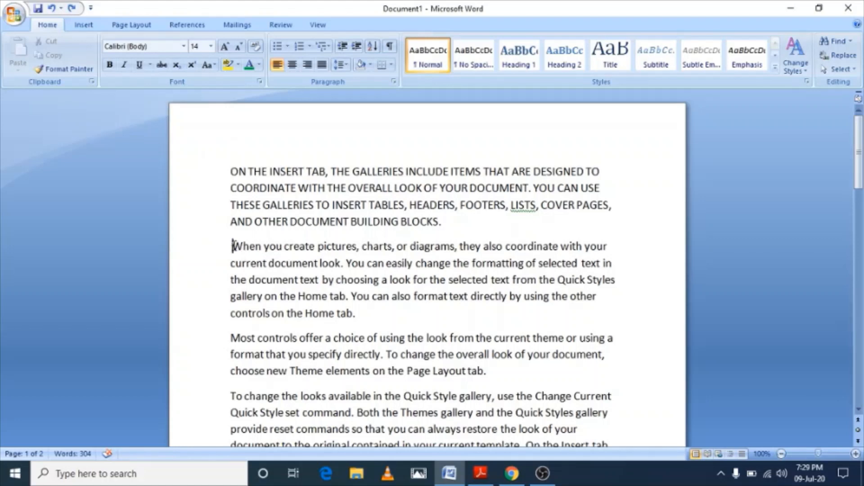
Step: Change the case of the second paragraph, beginning "When you create pictures", to lowercase
drag(233, 246, 414, 318)
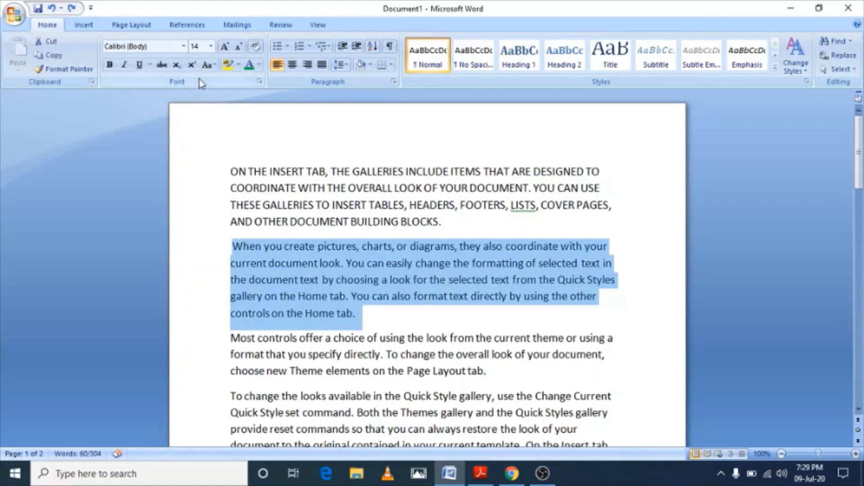
click(215, 65)
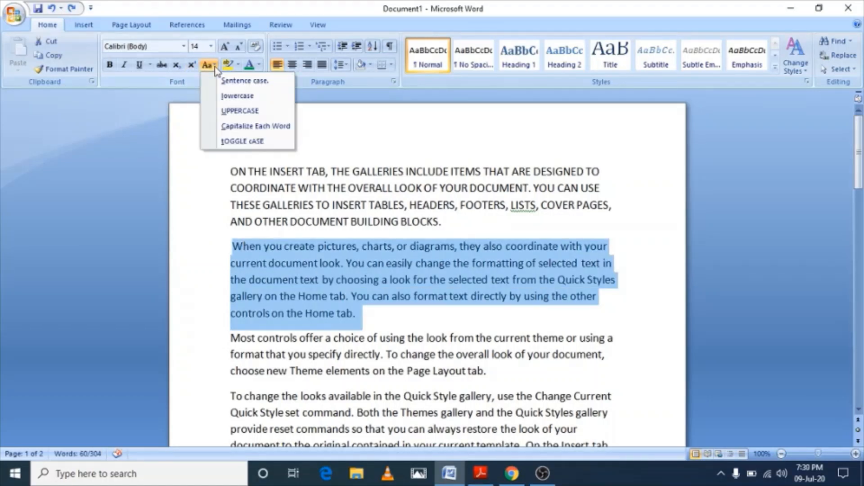
click(231, 96)
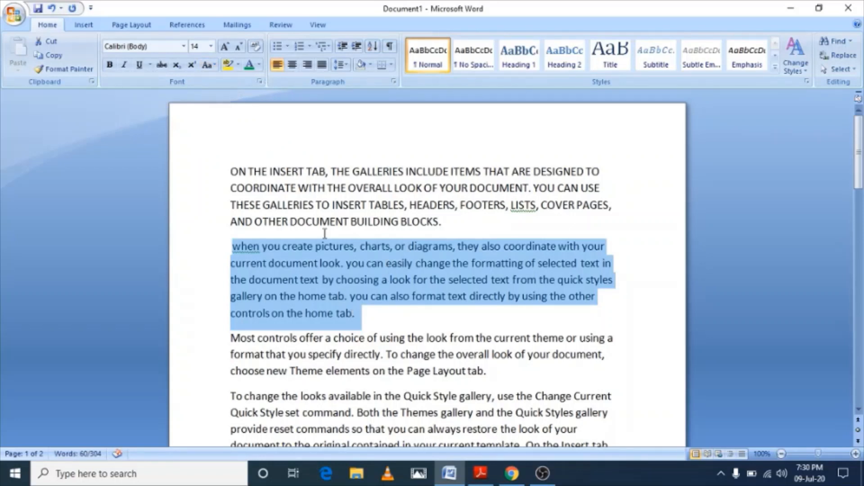
click(310, 279)
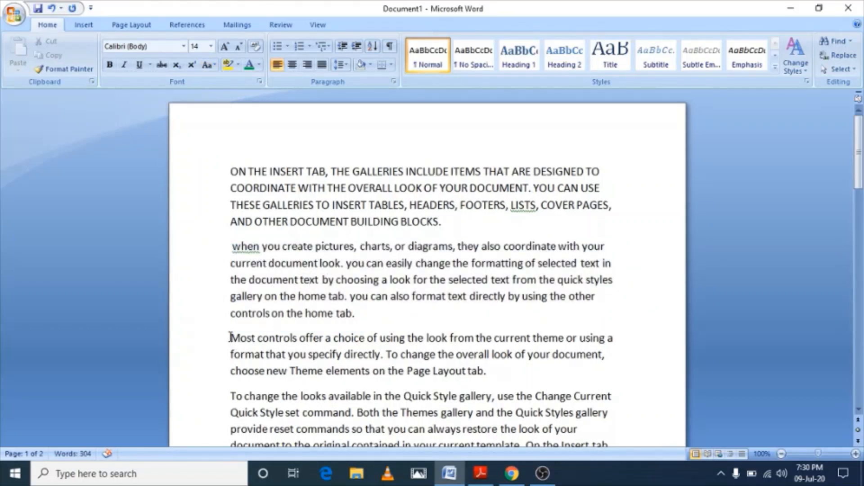
Step: Apply Capitalize Each Word to the third paragraph, beginning "Most controls offer a choice"
drag(231, 338, 549, 378)
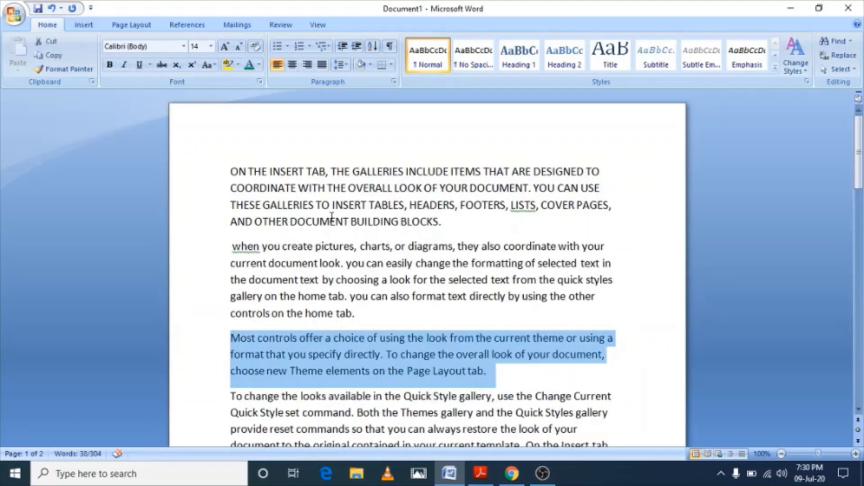
click(208, 66)
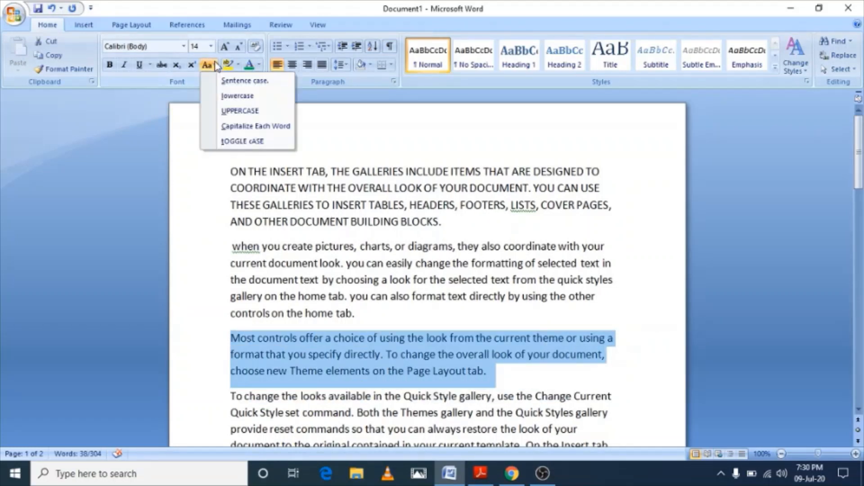
click(247, 127)
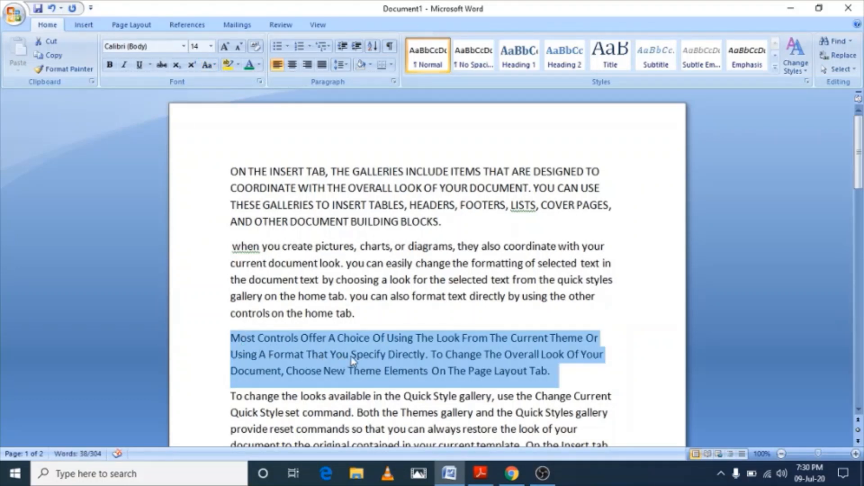
scroll(441, 233, down, 3)
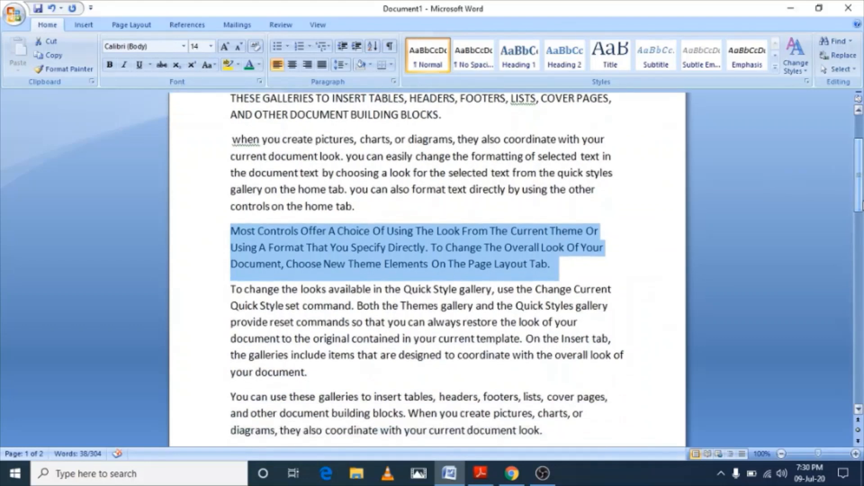
click(296, 249)
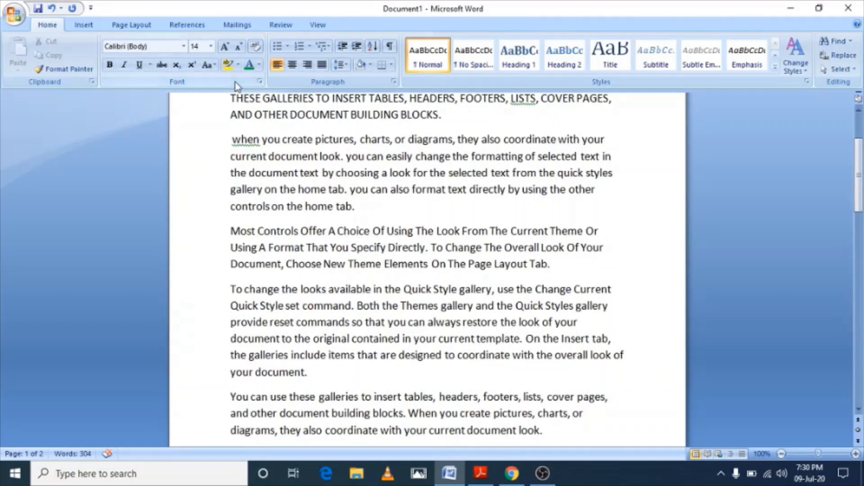
Step: Apply tOGGLE cASE to the third paragraph, beginning "Most Controls Offer A Choice"
click(216, 66)
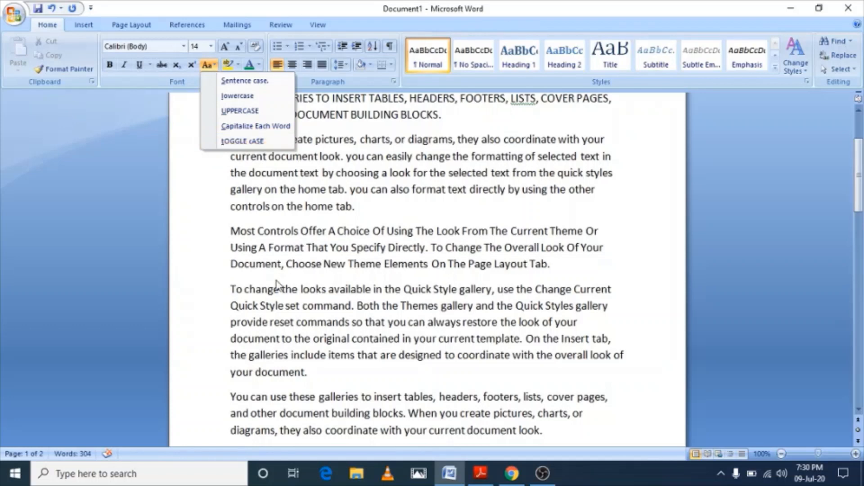
click(236, 232)
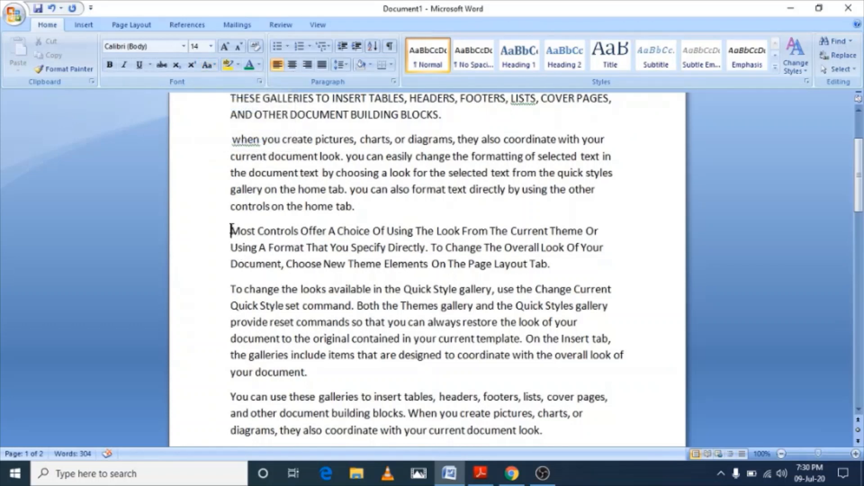
drag(232, 231, 583, 273)
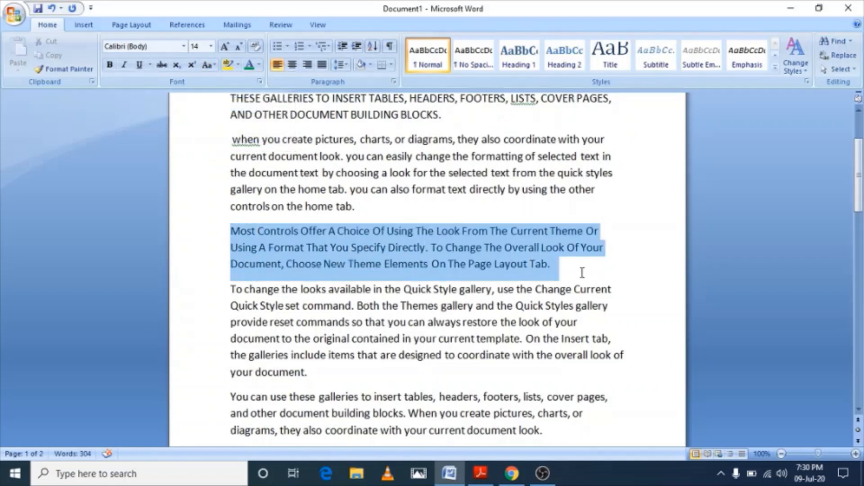
click(215, 65)
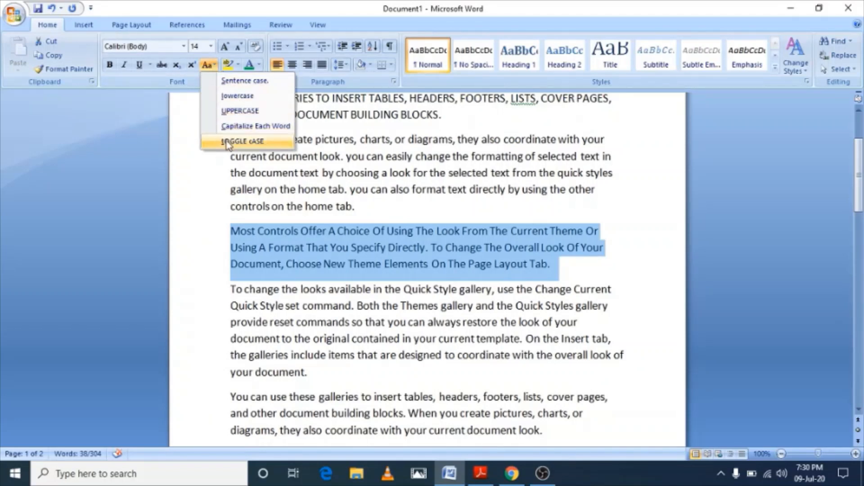
click(243, 142)
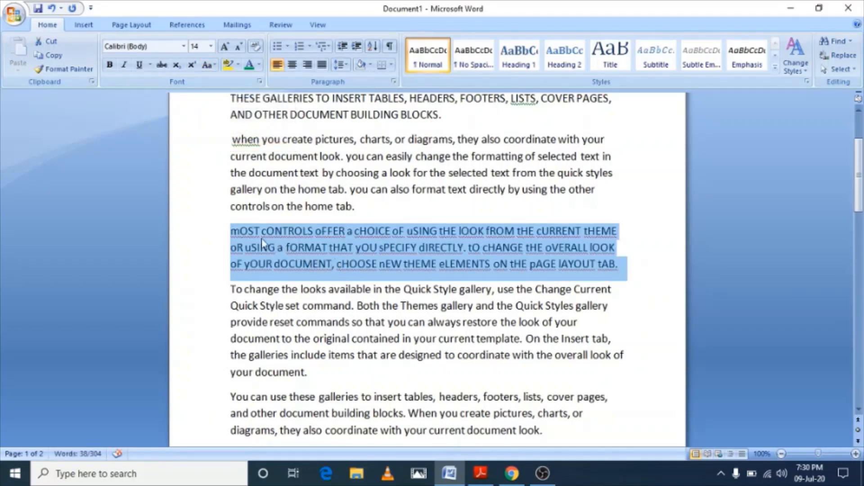
click(239, 242)
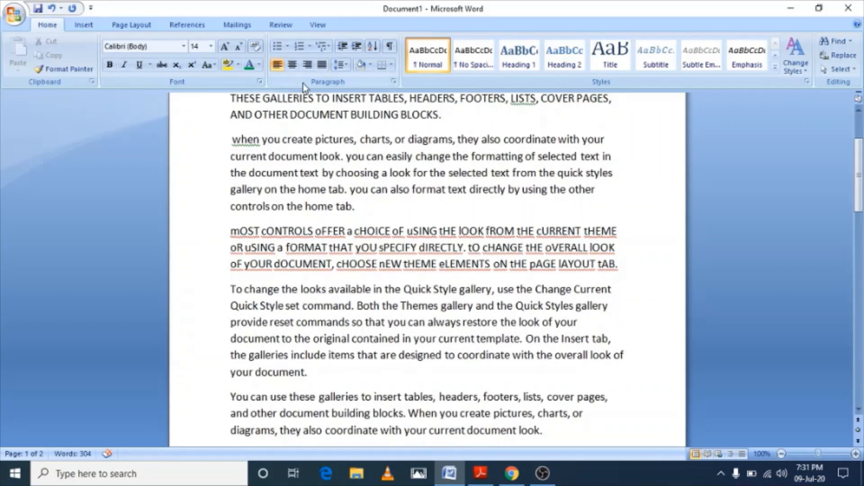
click(210, 67)
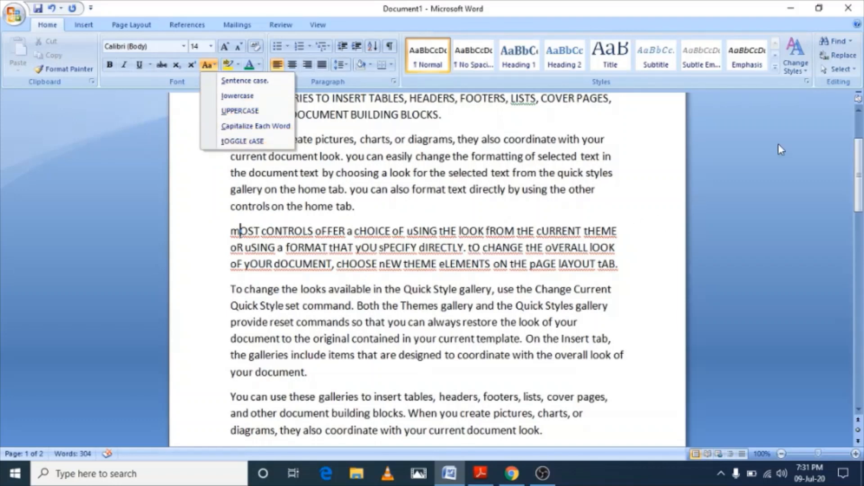
drag(854, 178, 856, 195)
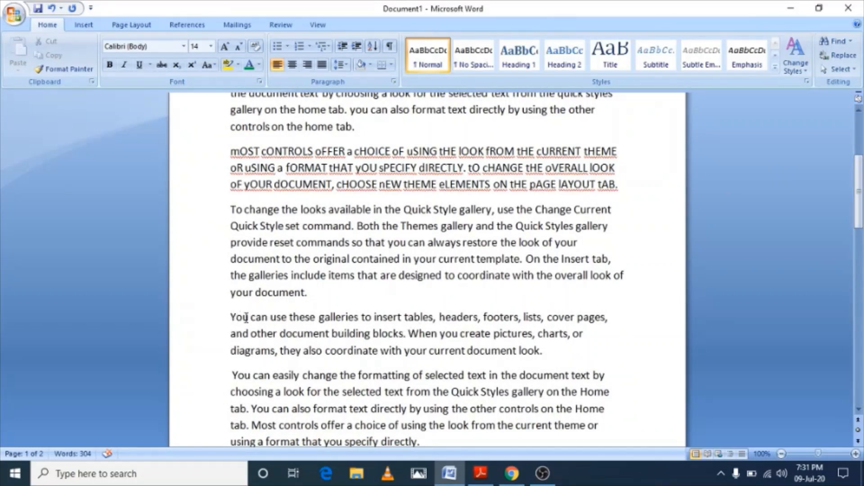
drag(231, 318, 407, 335)
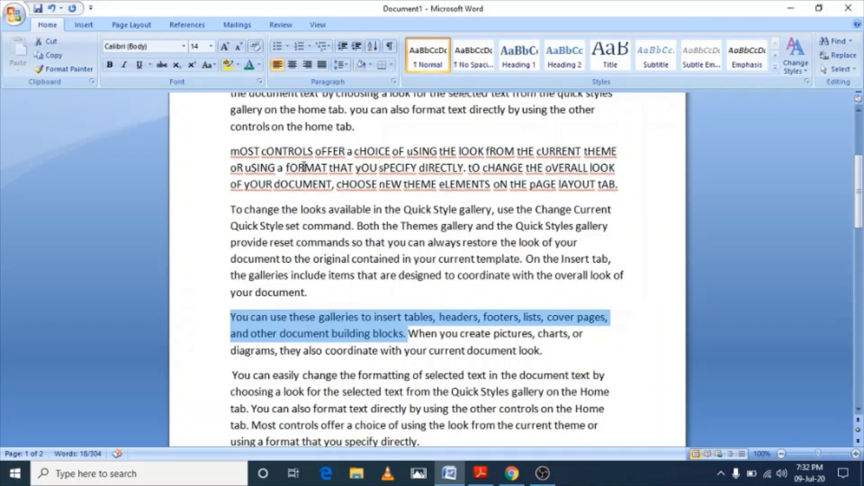
Step: Select the entire document and clear all its formatting
key(ctrl+a)
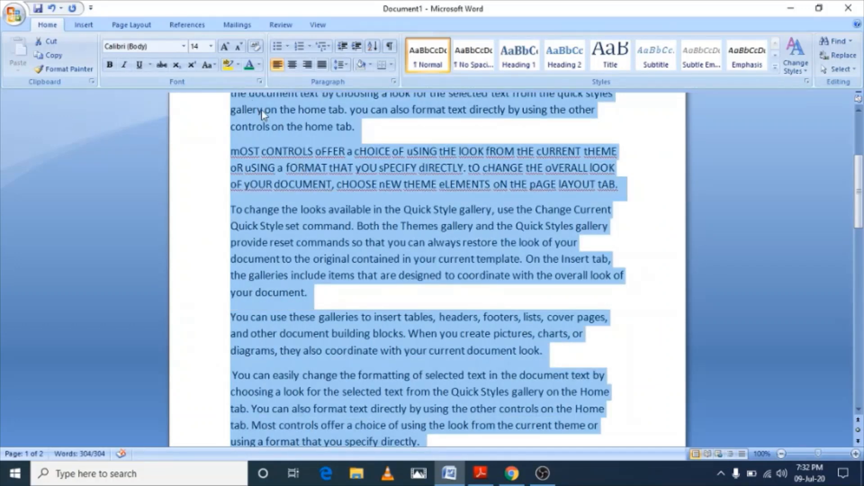
click(256, 47)
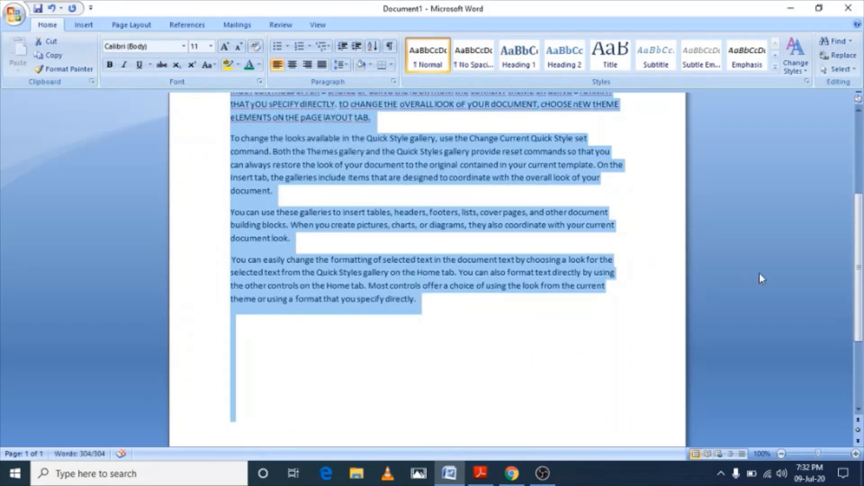
drag(861, 278, 863, 233)
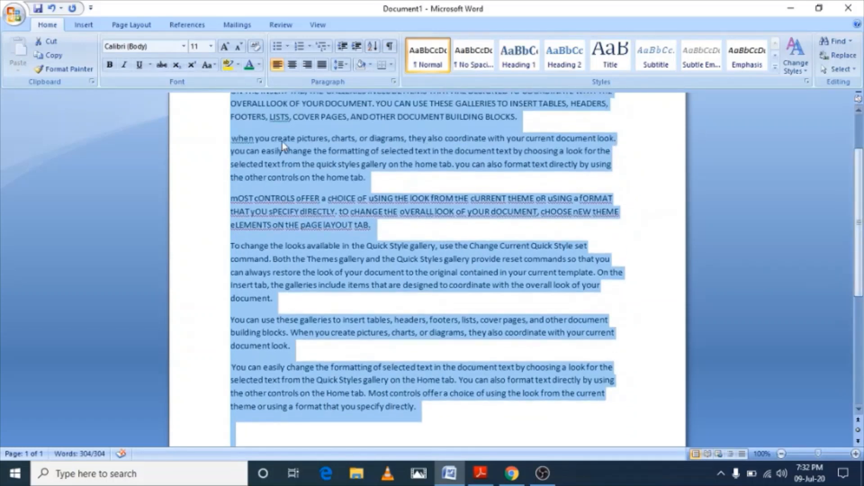
Step: Change the third paragraph, beginning "mOST cONTROLS oFFER", to Sentence case
click(302, 213)
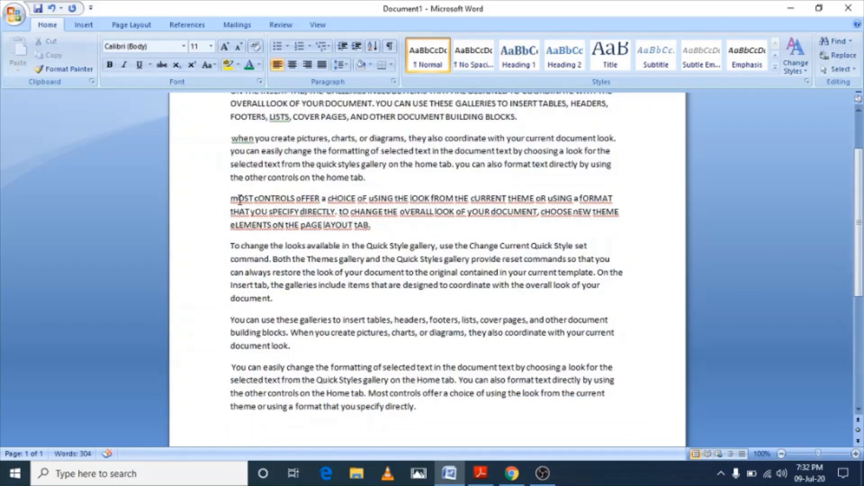
drag(231, 199, 415, 234)
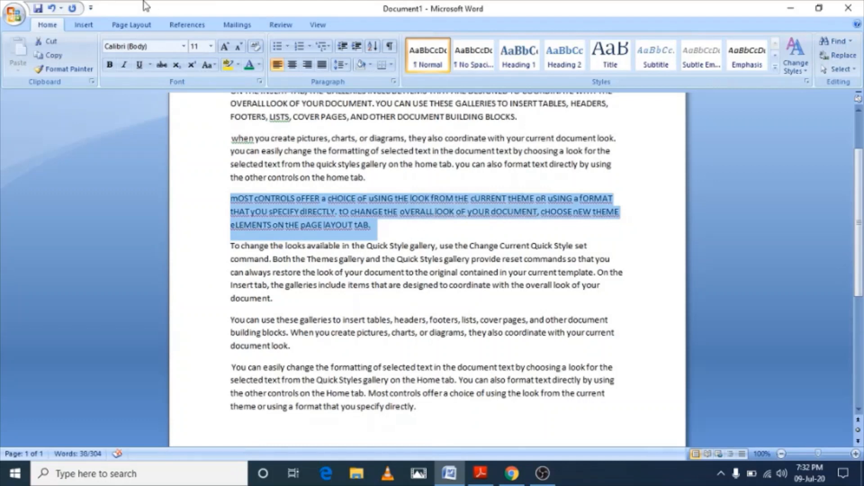
click(212, 66)
click(223, 82)
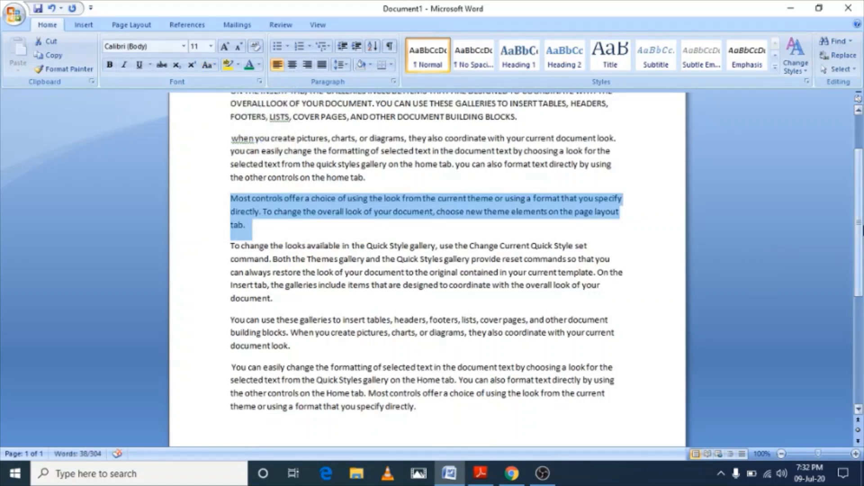
Step: Change the second paragraph, beginning "when you create pictures", to Sentence case
scroll(861, 229, up, 1)
drag(232, 181, 390, 223)
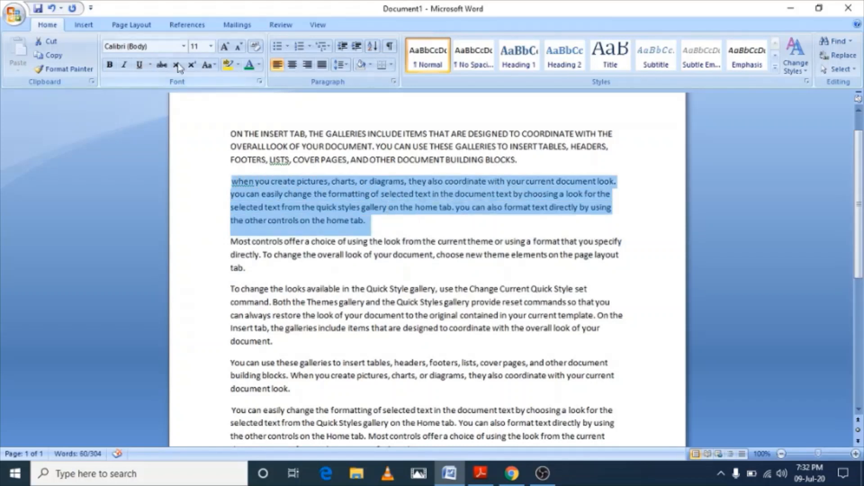
click(215, 68)
click(237, 83)
Step: Change the first paragraph, beginning "ON THE INSERT TAB", to Sentence case and deselect it
click(231, 132)
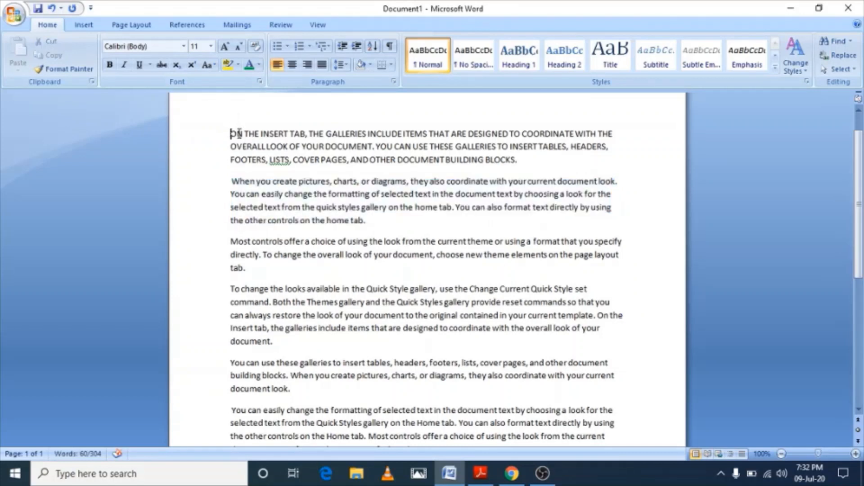
drag(519, 160, 572, 133)
click(227, 129)
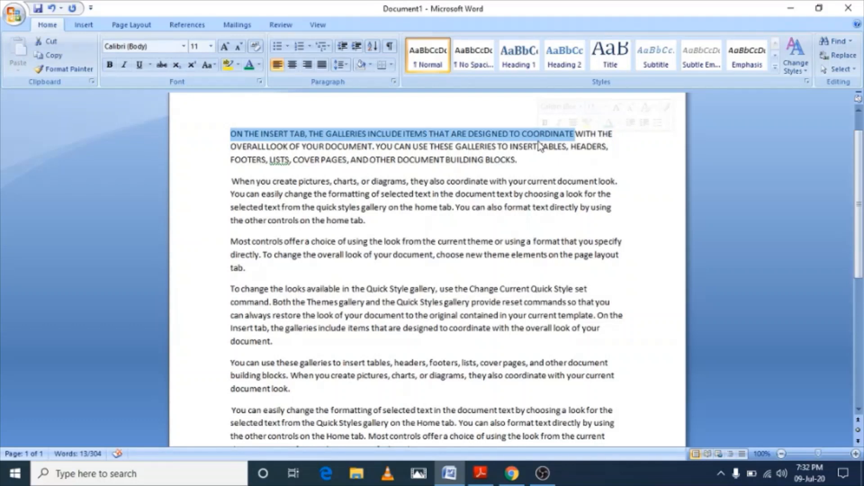
triple_click(539, 147)
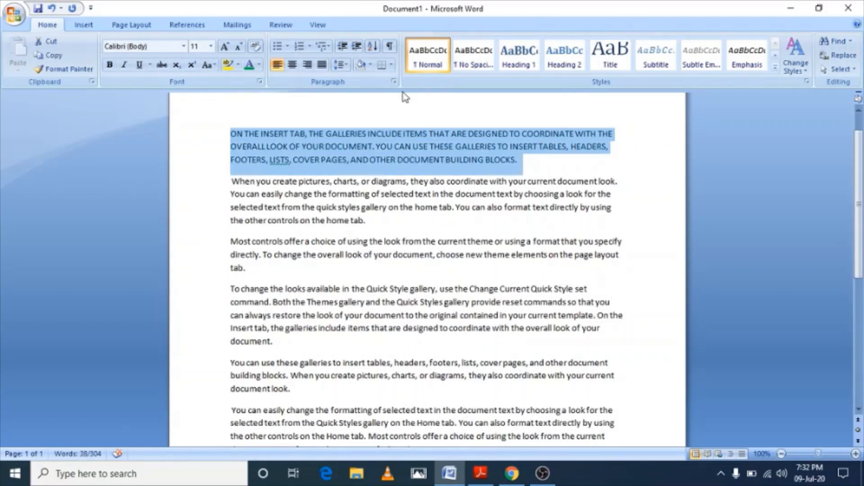
click(215, 66)
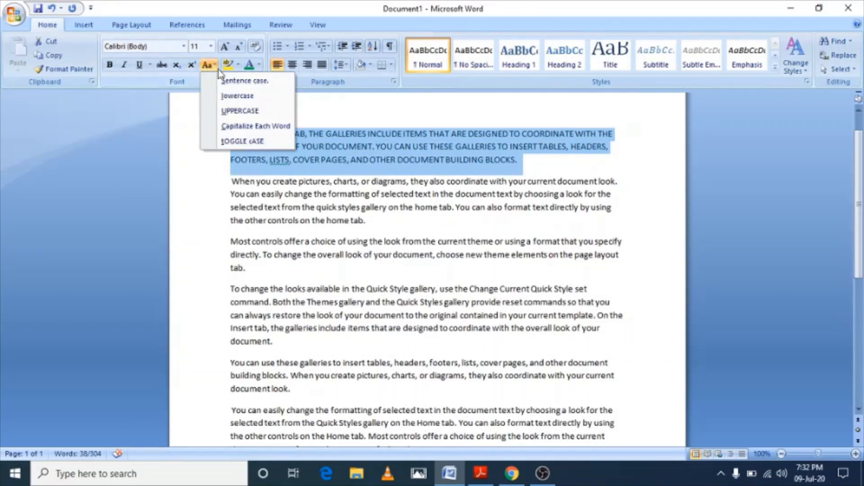
click(228, 85)
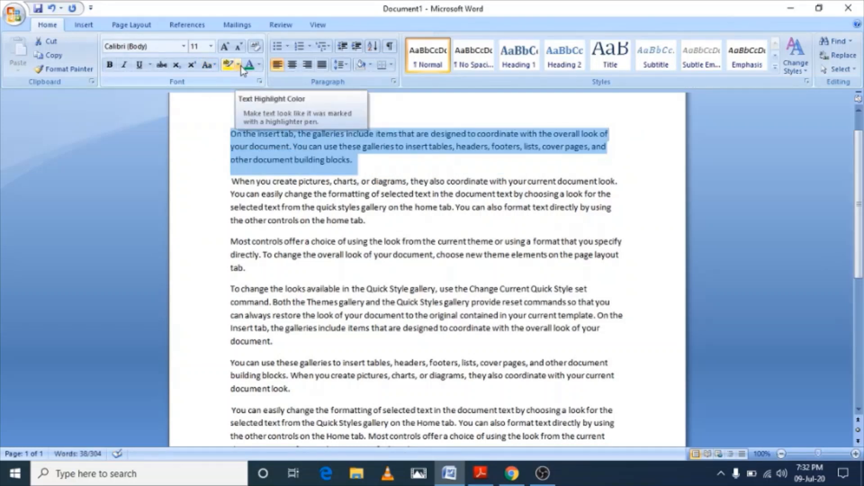
click(383, 208)
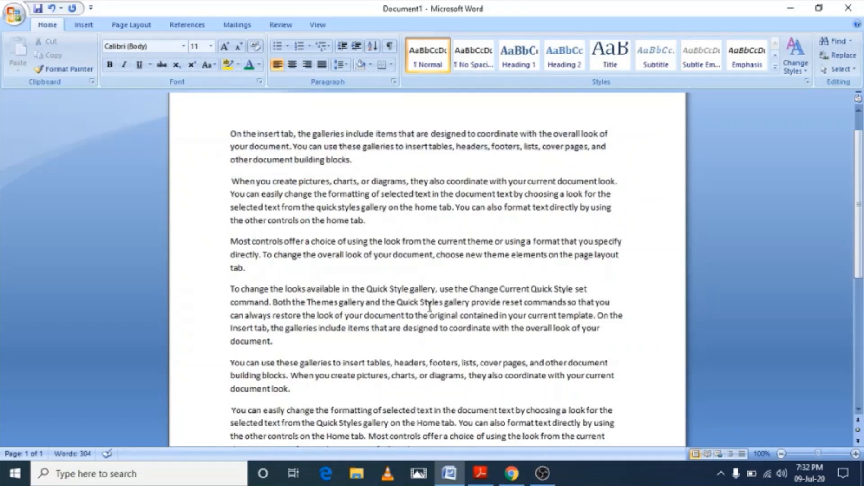
Step: Highlight in Bright Green the last sentence of the second paragraph, the whole fifth paragraph and the last sentence of the final paragraph
click(237, 66)
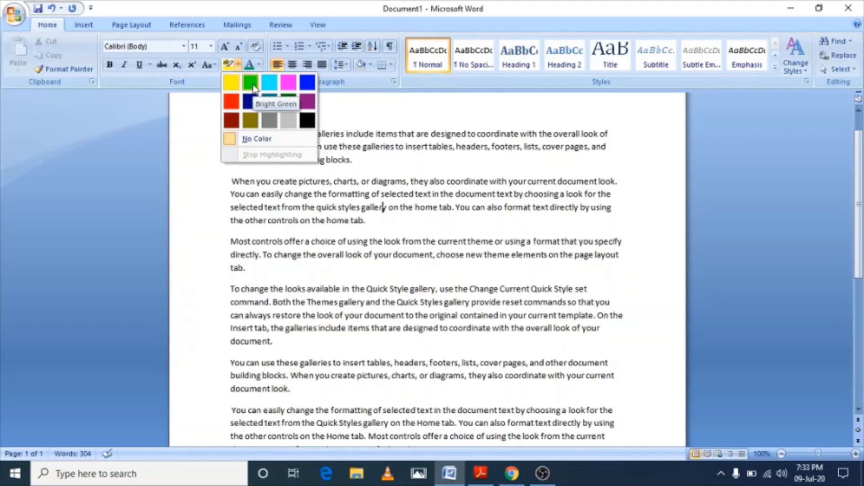
click(252, 83)
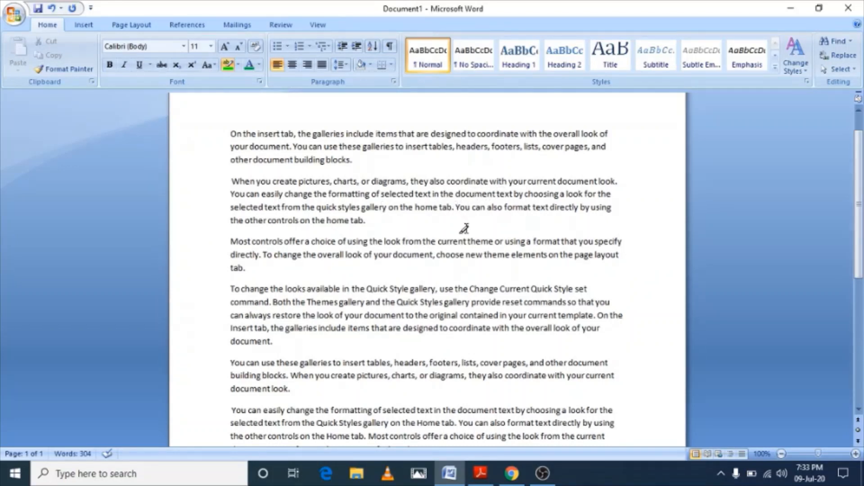
drag(455, 208, 460, 224)
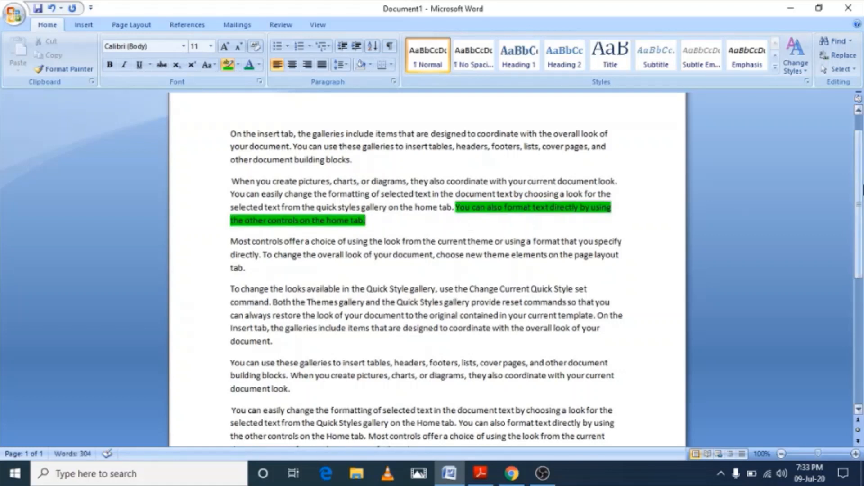
drag(862, 185, 861, 211)
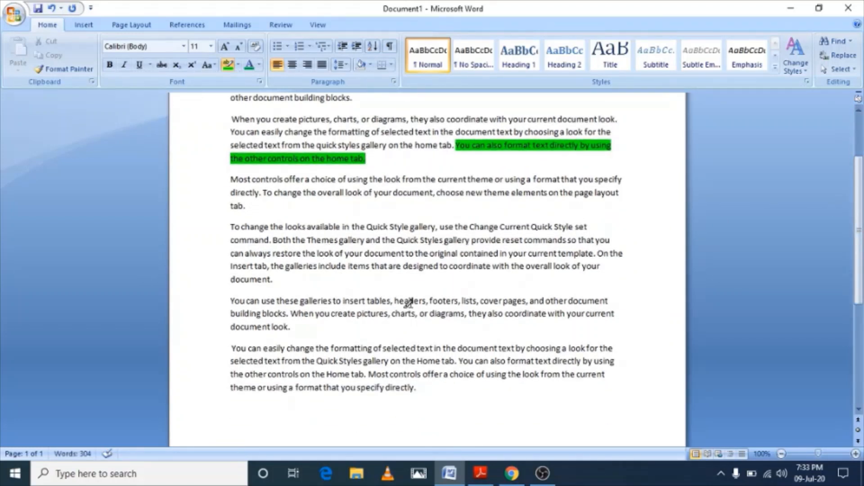
click(224, 301)
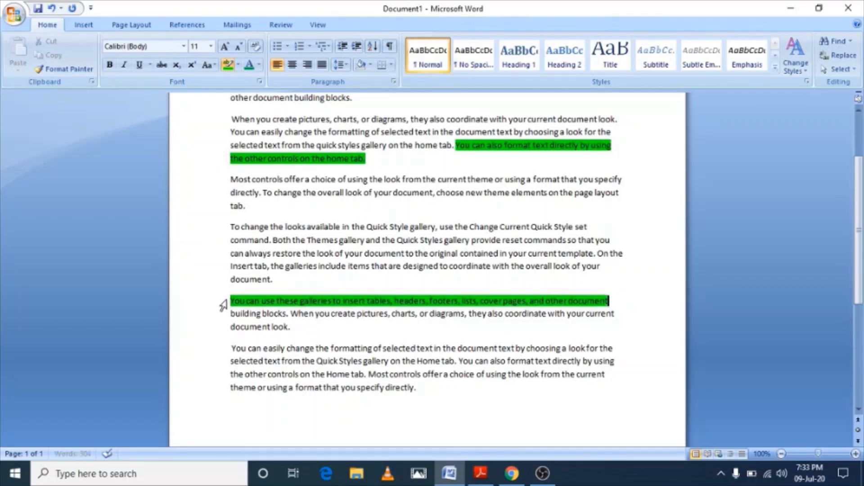
mouse_move(228, 301)
mouse_down()
mouse_move(288, 315)
mouse_move(291, 328)
mouse_up()
drag(369, 377, 410, 389)
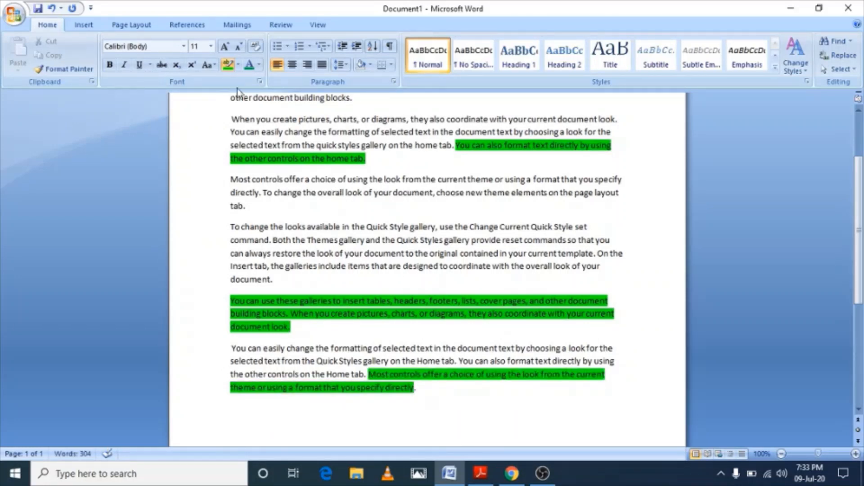
Step: Remove the green highlighting from the second paragraph through the final paragraph using No Color
click(239, 66)
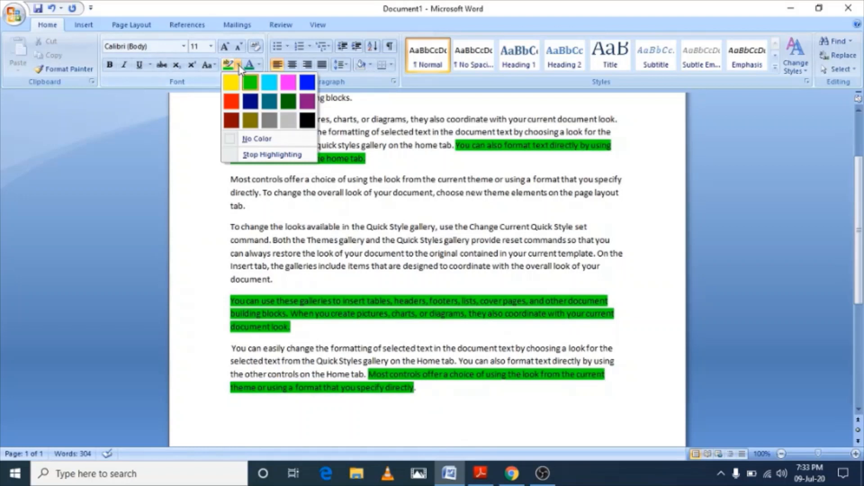
click(264, 143)
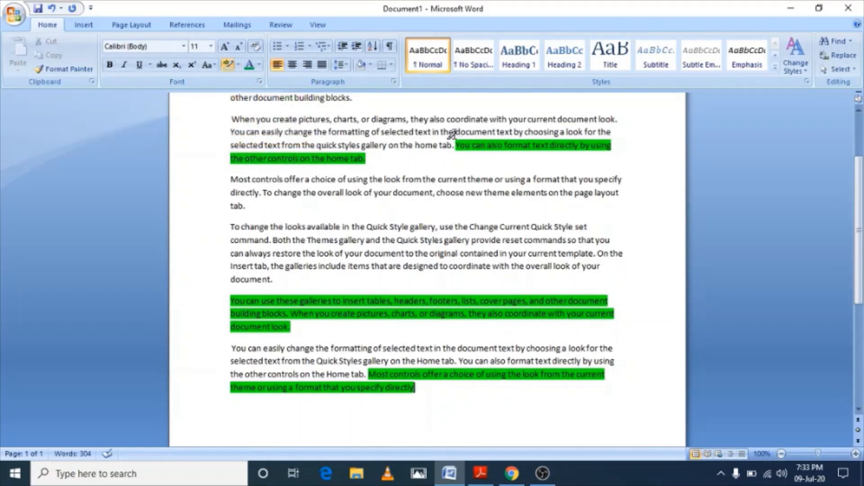
mouse_move(452, 134)
mouse_down()
mouse_move(475, 306)
mouse_move(462, 402)
mouse_up()
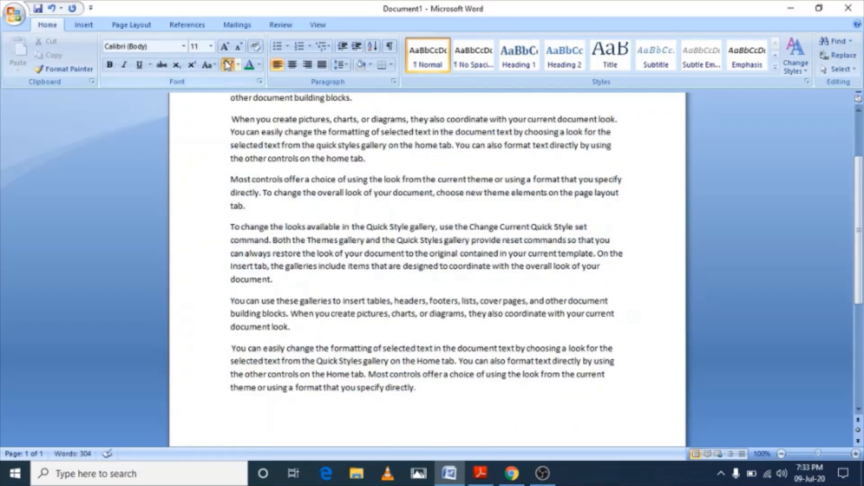
Step: Highlight in yellow "pictures" to "formatting" in paragraph two, and from "overall look" and "your document to the original" to the ends of paragraphs three and four
click(238, 65)
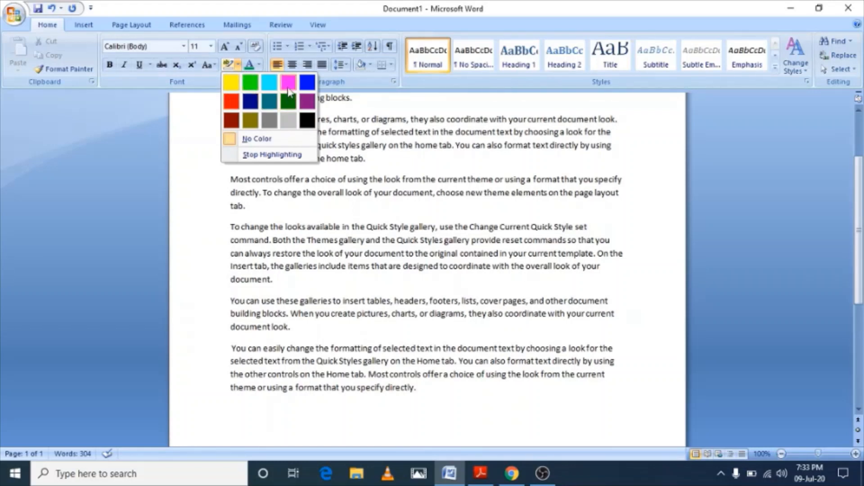
click(231, 81)
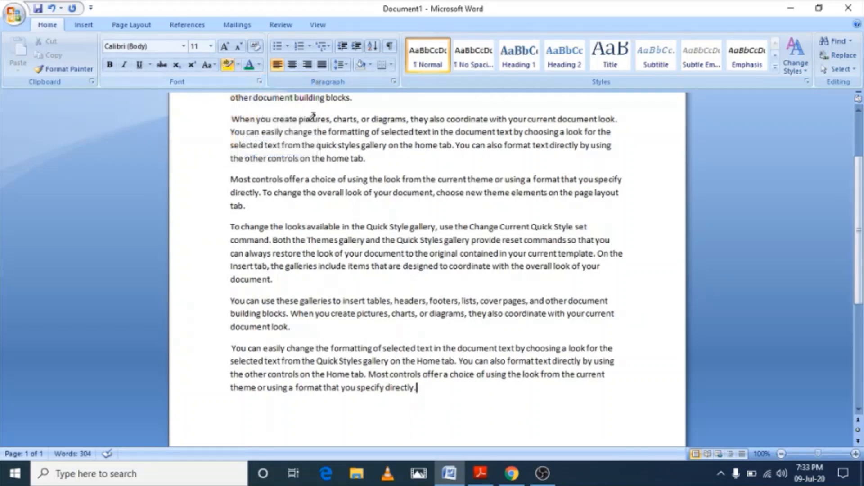
drag(299, 120, 369, 133)
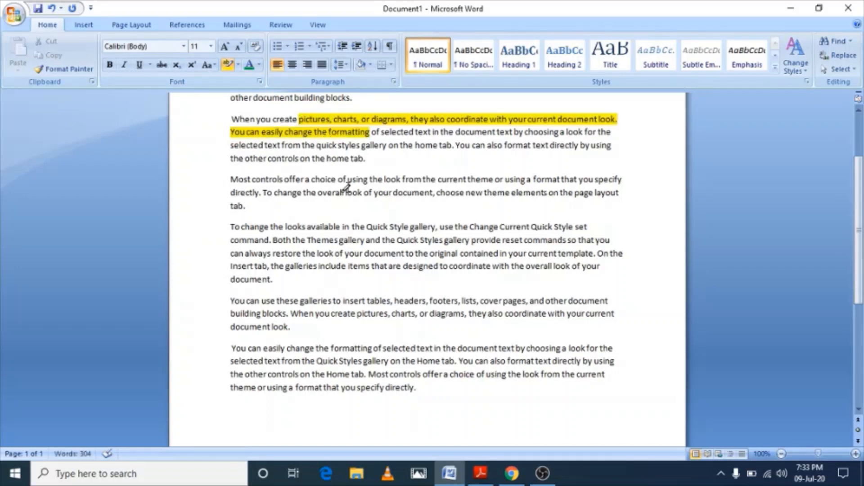
drag(318, 193, 246, 206)
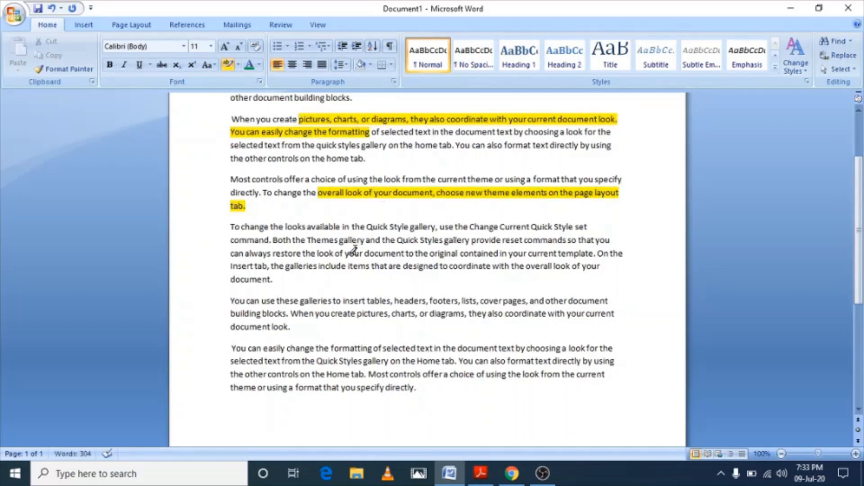
drag(345, 254, 272, 279)
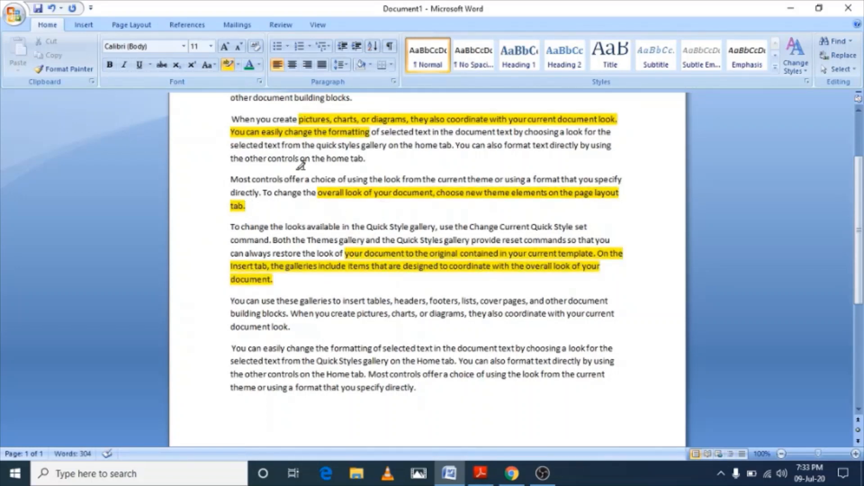
Step: Clear the yellow highlighting from the second, third and fourth paragraphs using No Color
click(237, 65)
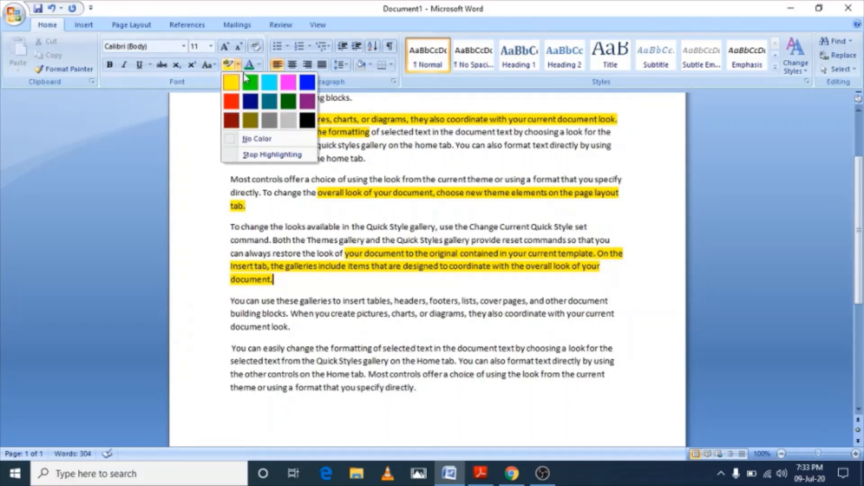
click(245, 140)
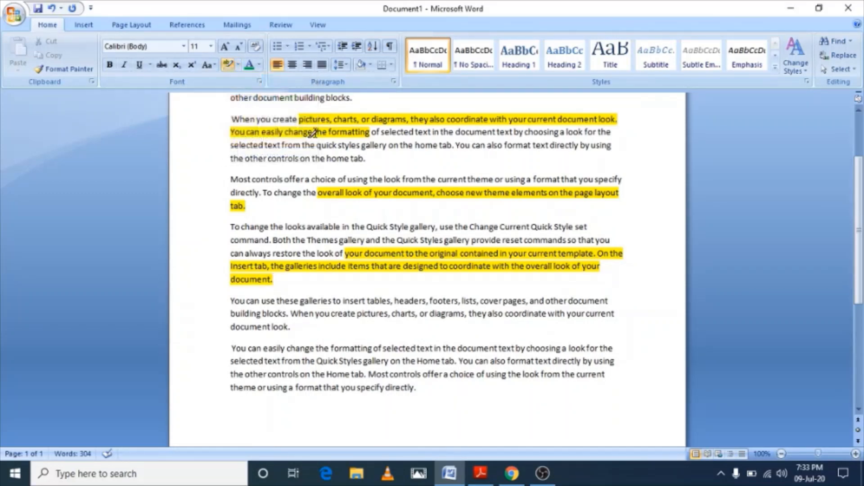
mouse_move(298, 114)
mouse_down()
mouse_move(498, 299)
mouse_move(508, 377)
mouse_up()
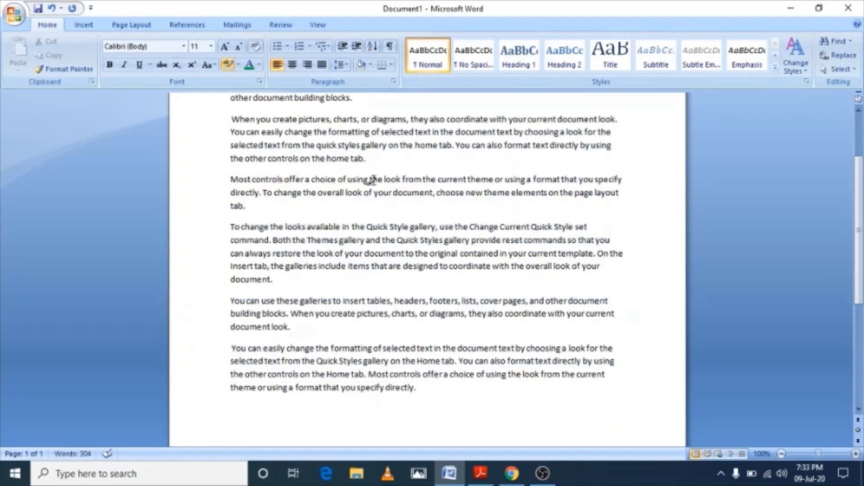
drag(860, 230, 860, 189)
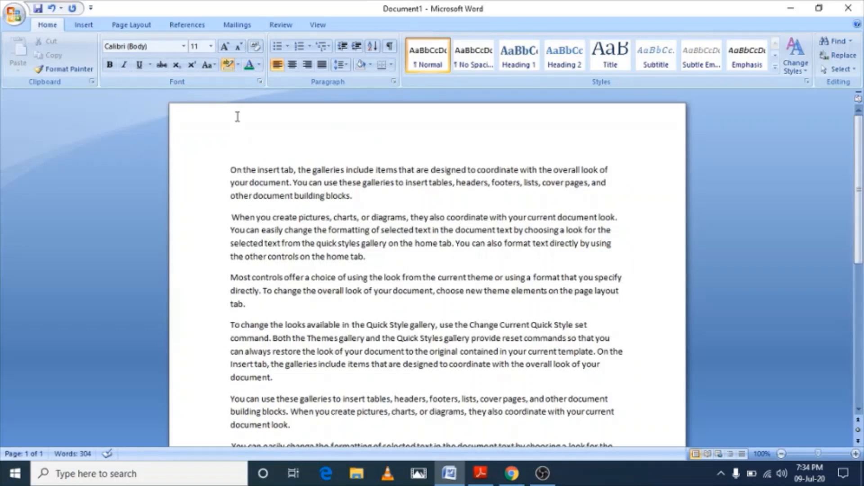
click(238, 66)
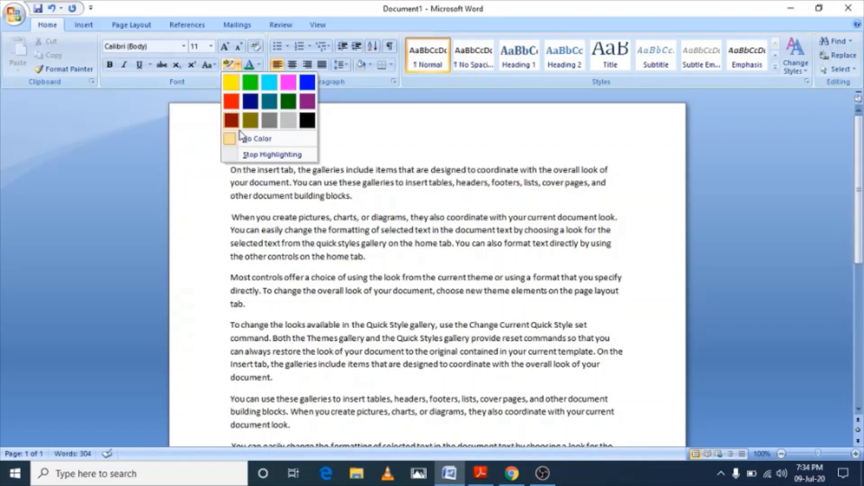
click(249, 139)
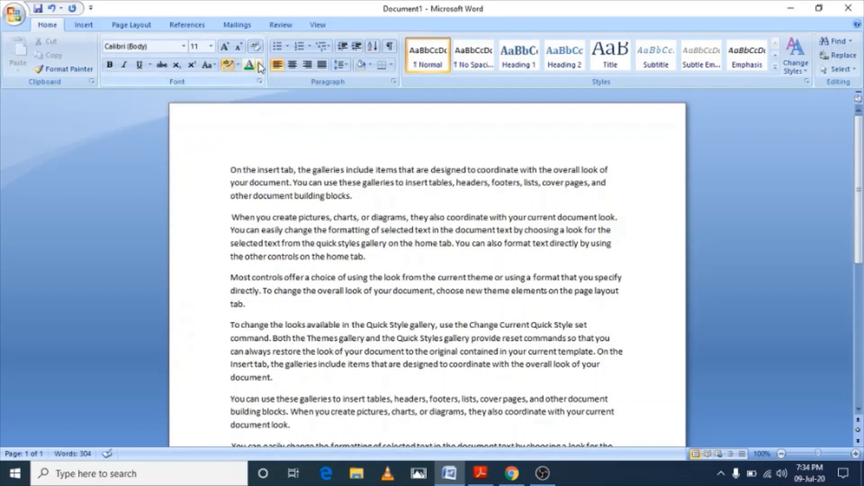
Step: Set the font color of the first paragraph, beginning "On the insert tab", to standard Red
click(259, 64)
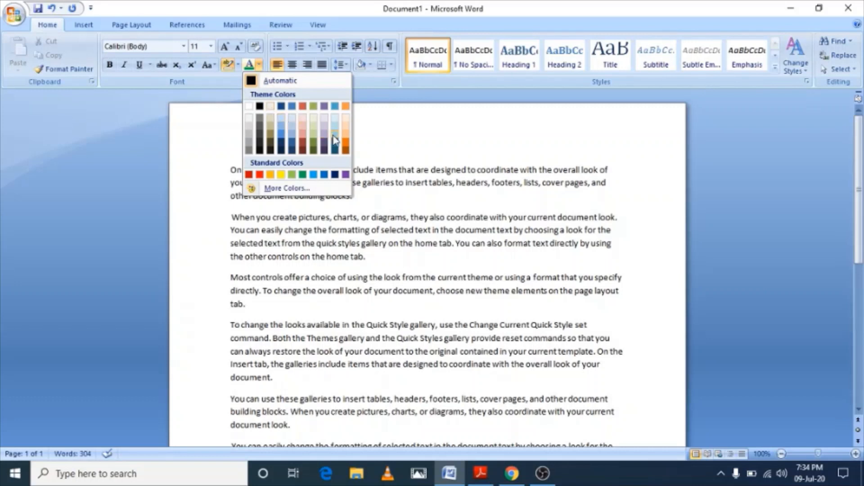
click(400, 183)
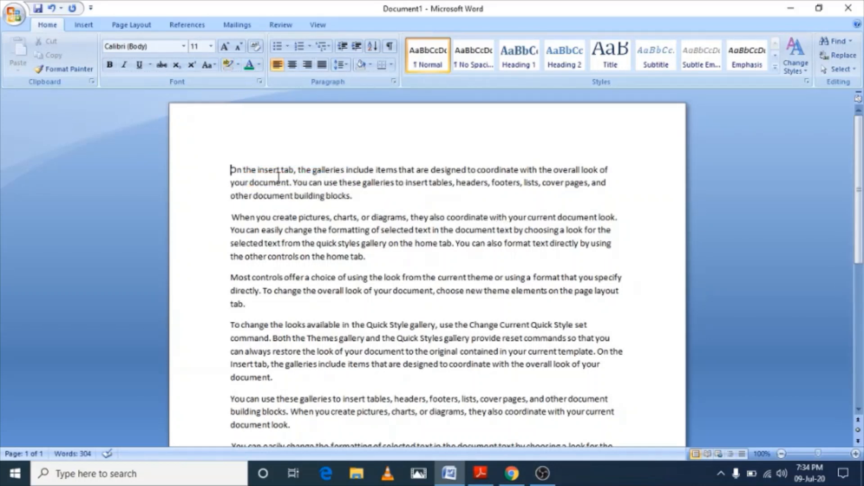
triple_click(234, 169)
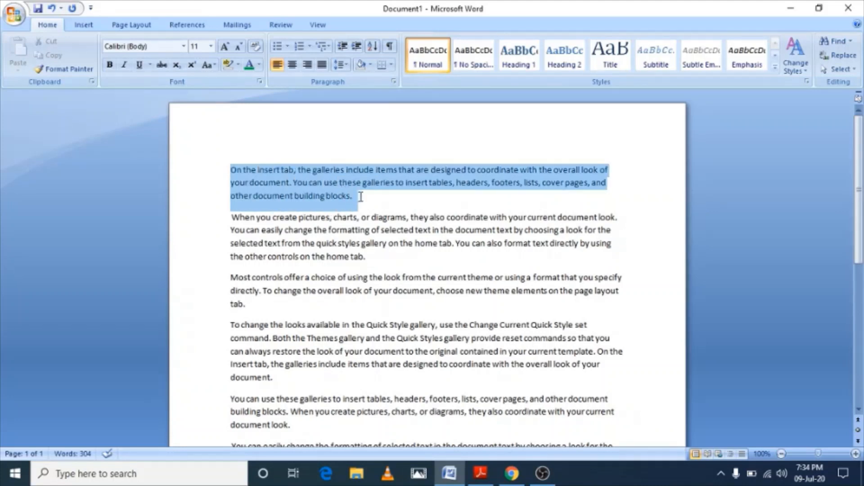
click(260, 65)
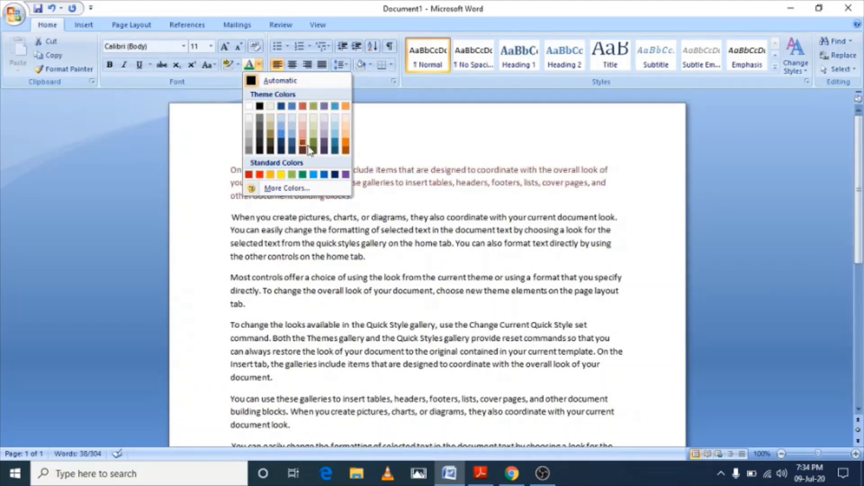
click(260, 175)
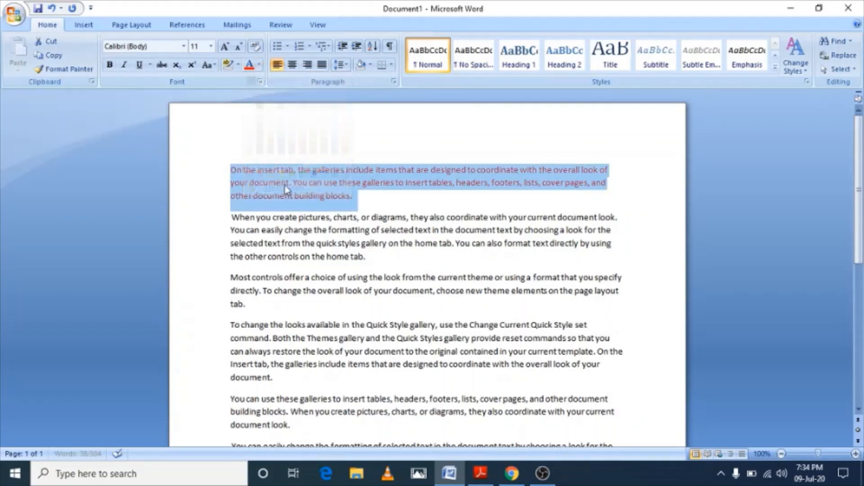
Step: Undo the red font color on the first paragraph
drag(233, 217, 437, 267)
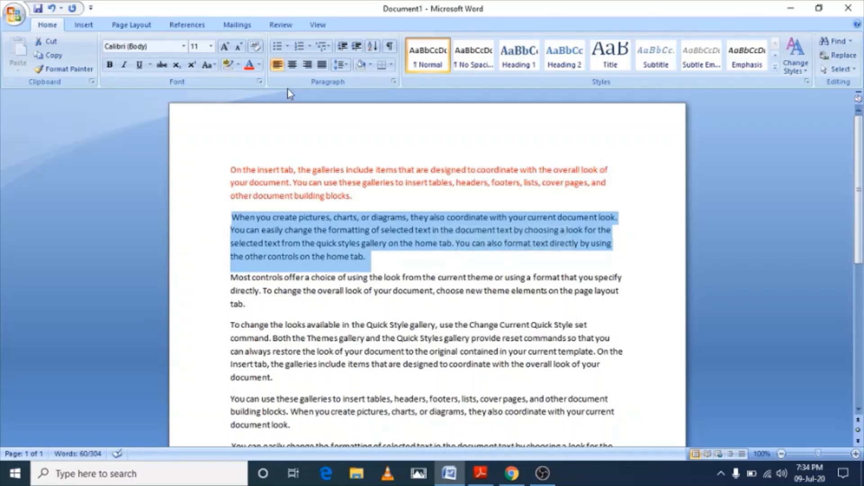
click(340, 217)
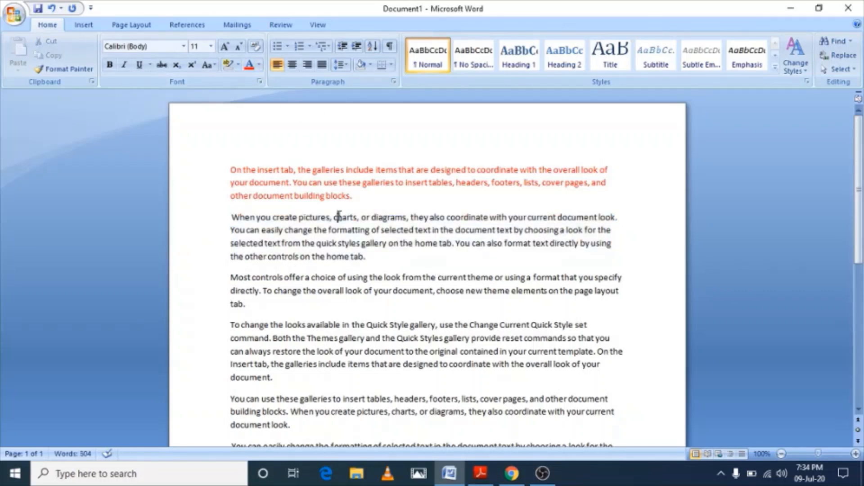
key(ctrl+z)
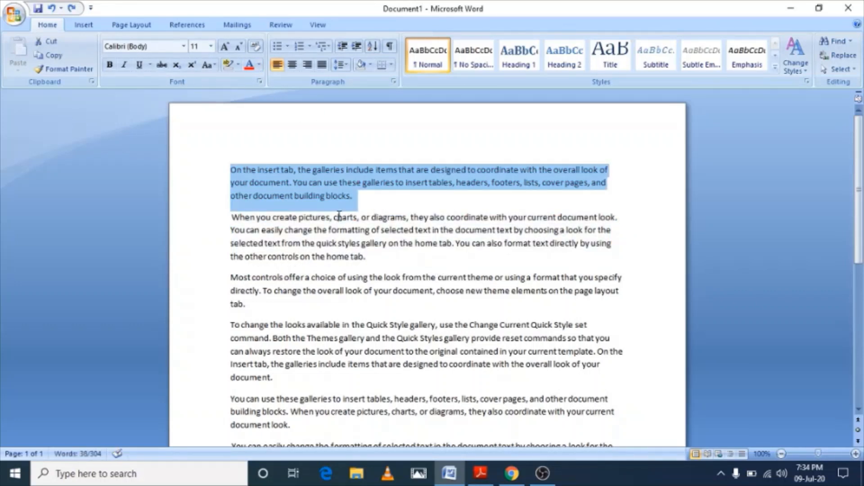
Step: Enlarge the text of the whole document to 16 pt and display the rulers
key(ctrl+a)
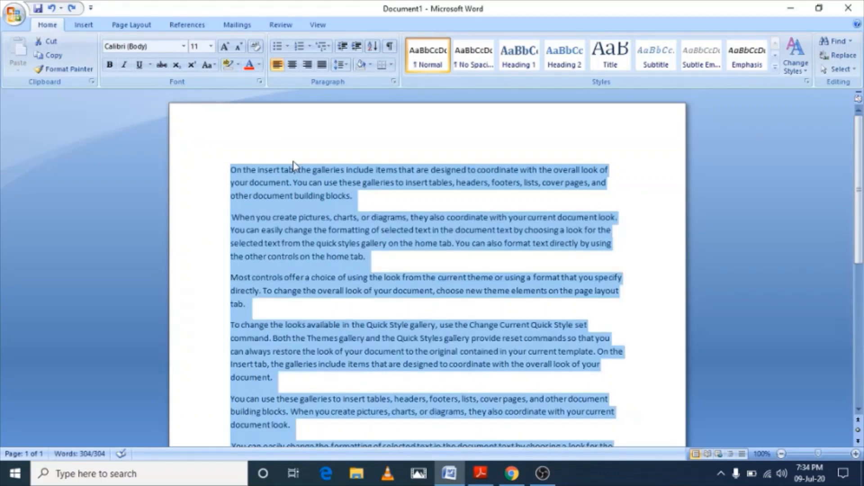
click(226, 47)
click(226, 47)
click(226, 47)
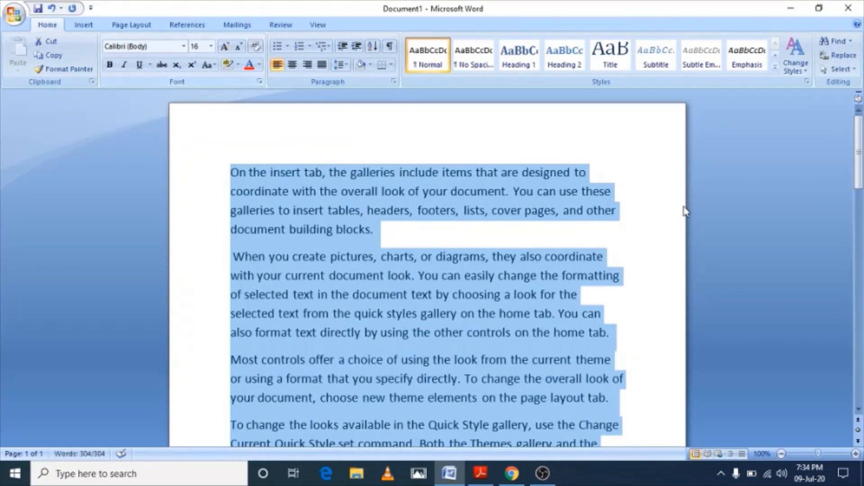
mouse_move(859, 180)
mouse_down()
mouse_move(859, 211)
mouse_move(859, 185)
mouse_up()
click(505, 200)
click(286, 160)
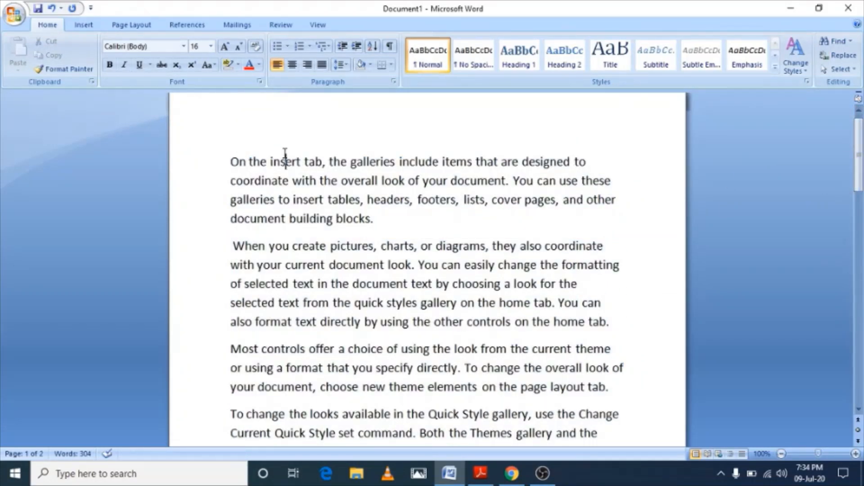
click(858, 99)
drag(8, 166, 8, 139)
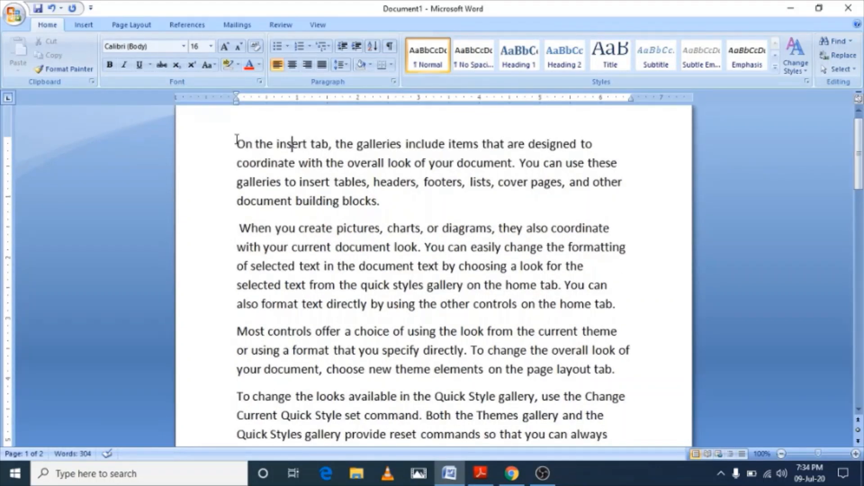
Step: Set the font color of the first paragraph, beginning "On the insert tab", to standard Red again
drag(237, 144, 381, 203)
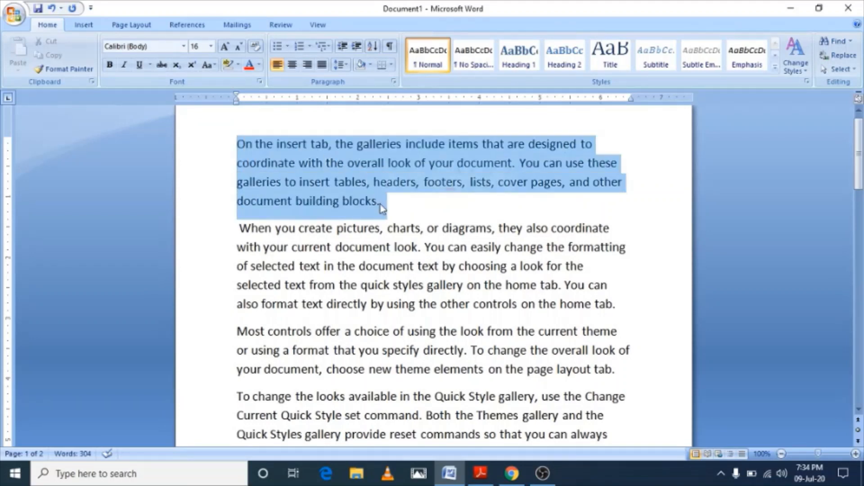
click(259, 67)
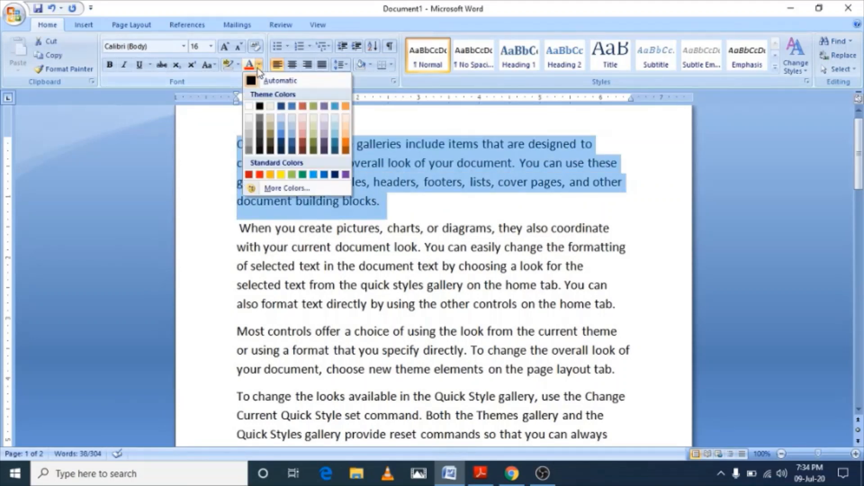
click(260, 175)
Step: Set the font color of the second paragraph, beginning "When you create pictures", to standard Green
drag(242, 229, 579, 312)
click(579, 311)
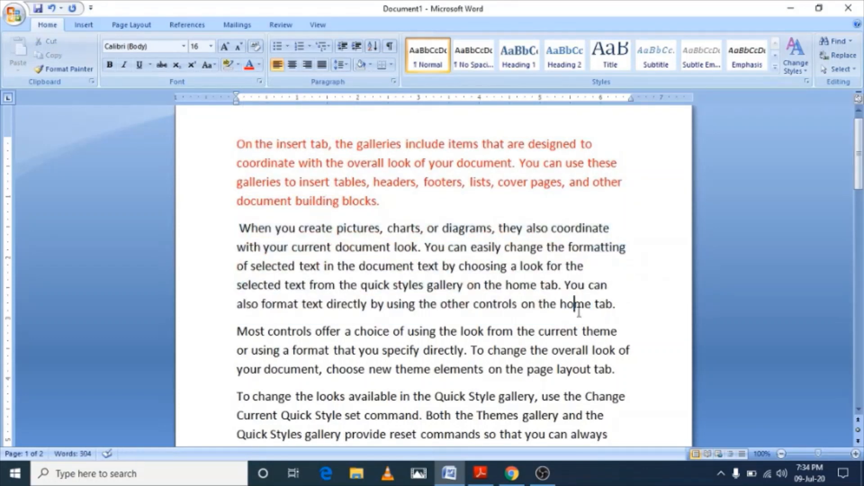
key(shift+Right)
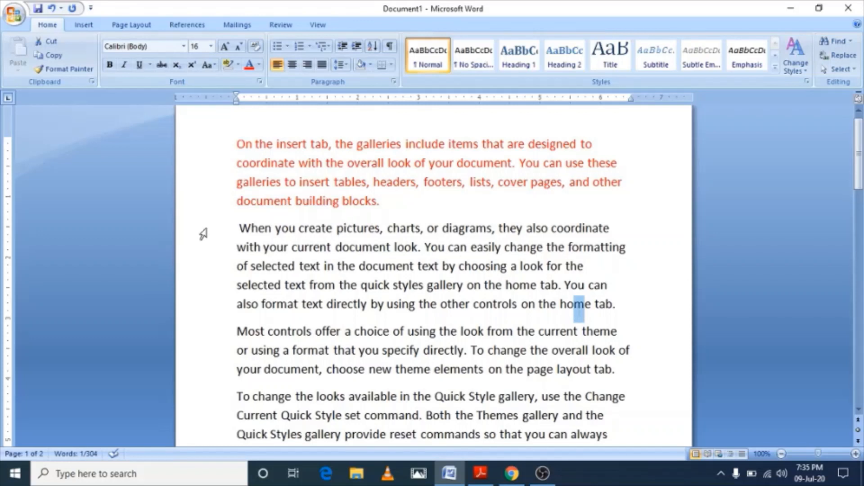
drag(238, 228, 635, 305)
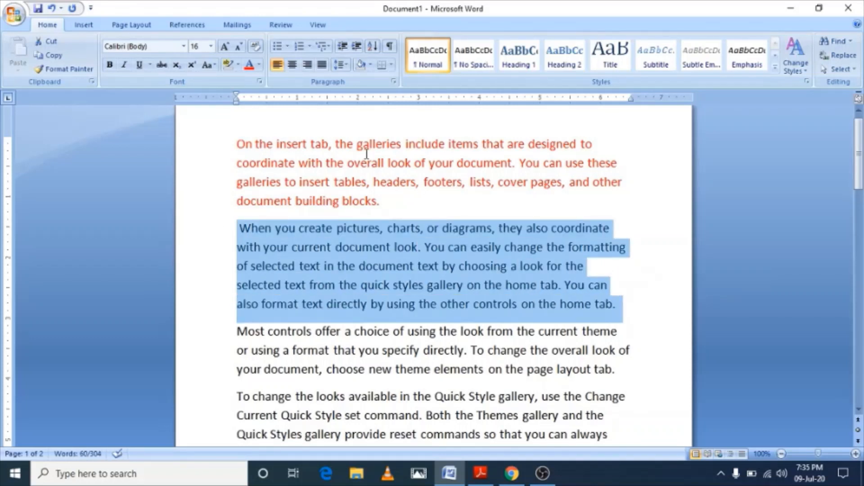
click(260, 65)
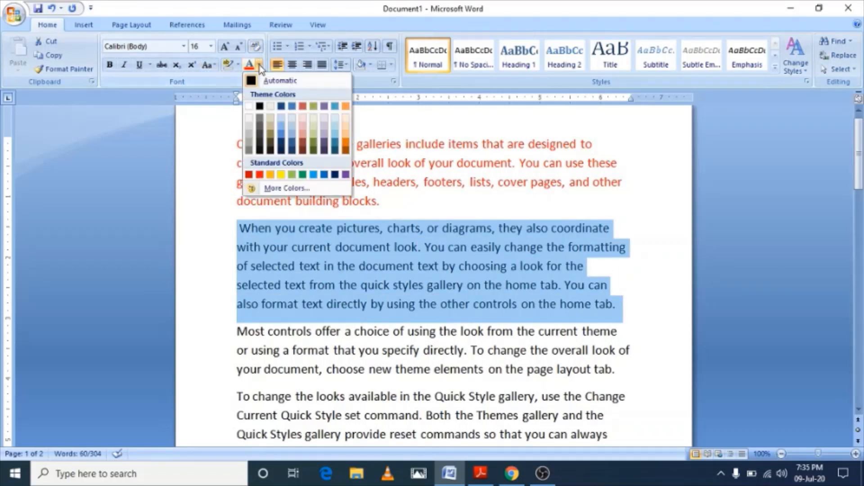
click(300, 176)
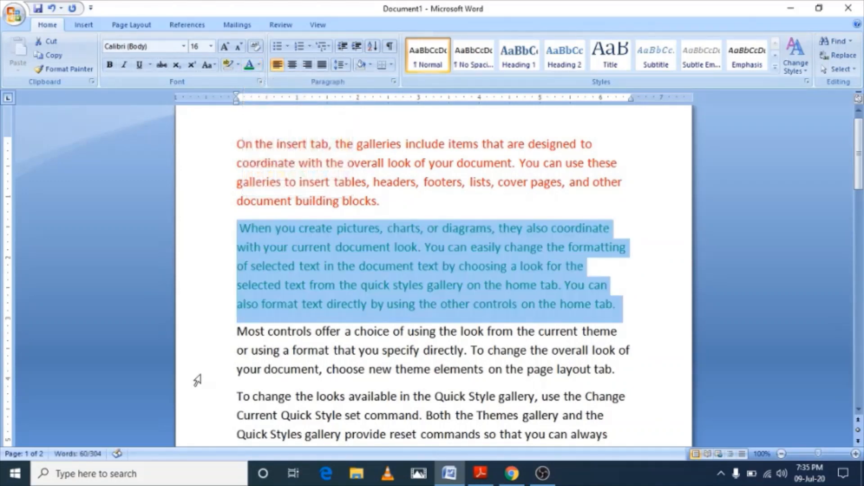
Step: Set the font color of the third paragraph, beginning "Most controls offer", to a light blue theme color
click(264, 336)
drag(240, 332, 613, 391)
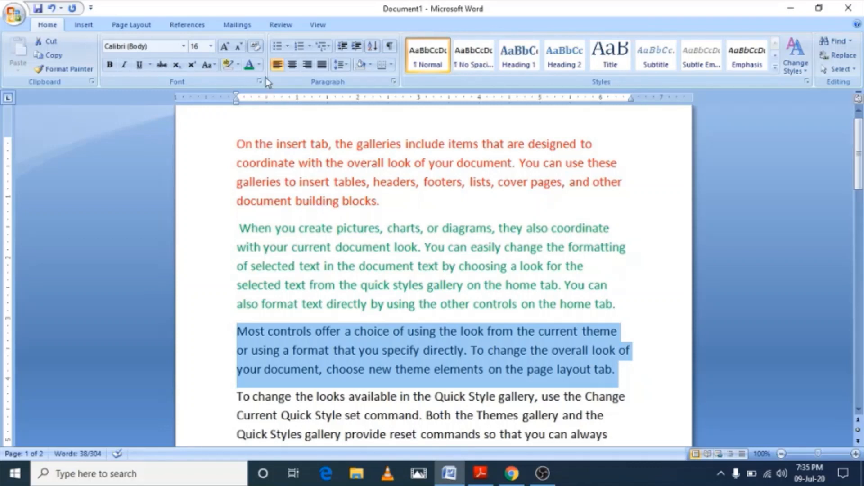
click(259, 67)
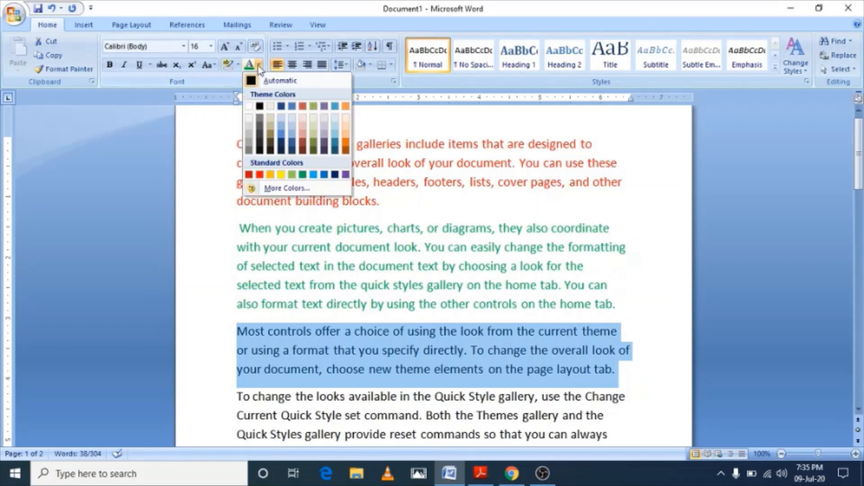
click(282, 138)
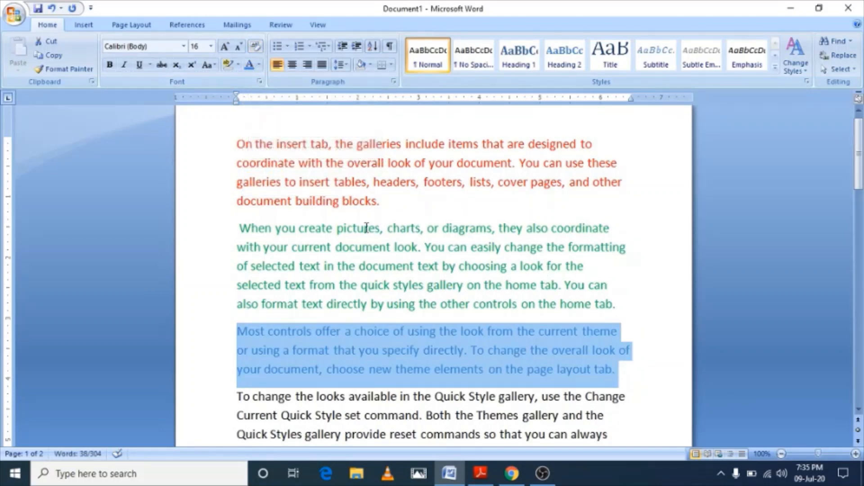
Step: Clear all formatting from the entire document
key(ctrl+a)
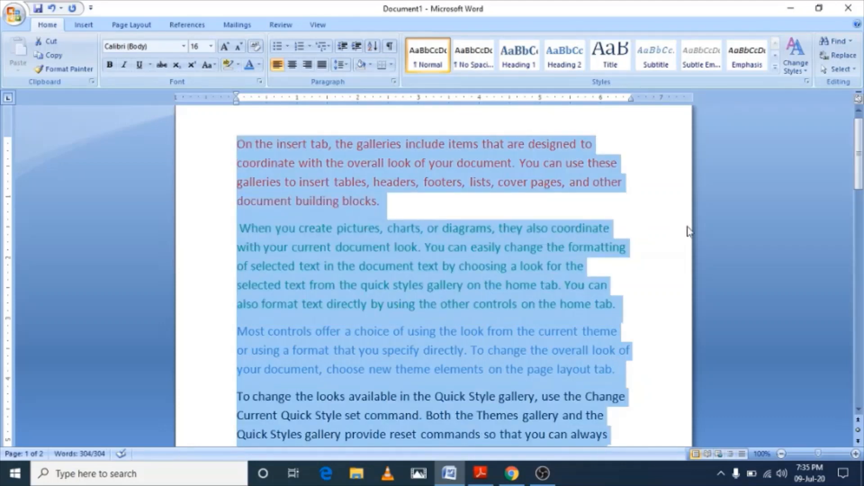
click(689, 227)
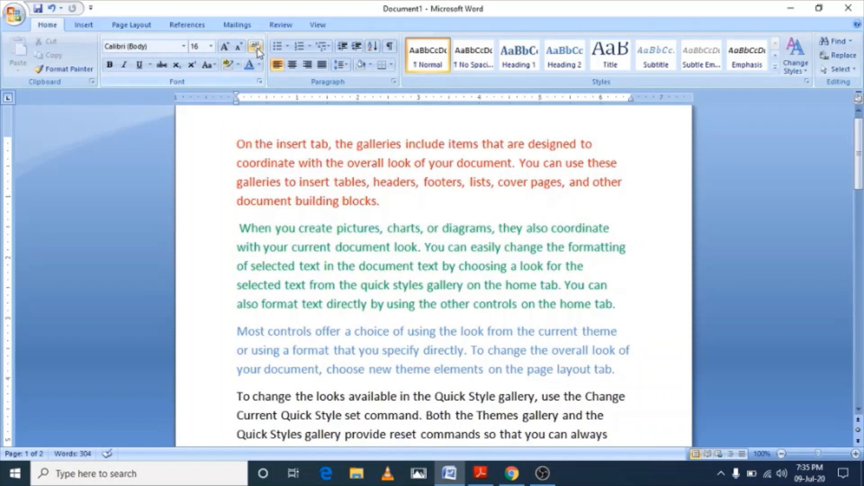
key(ctrl+a)
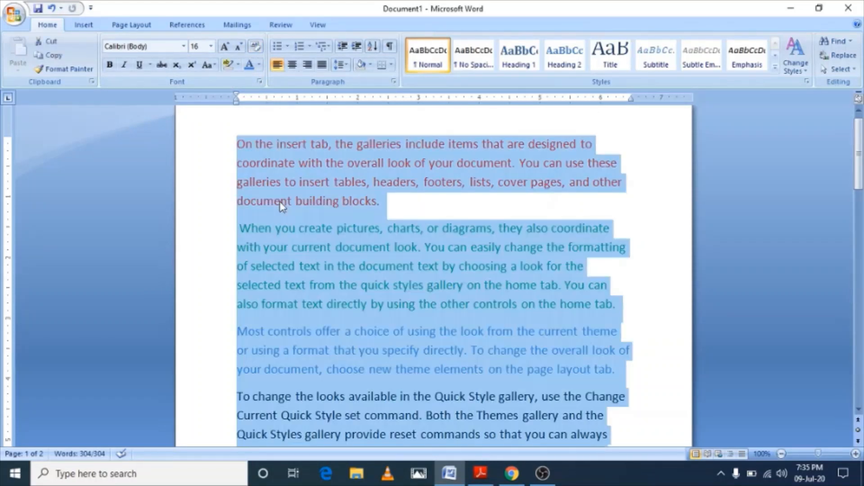
click(258, 45)
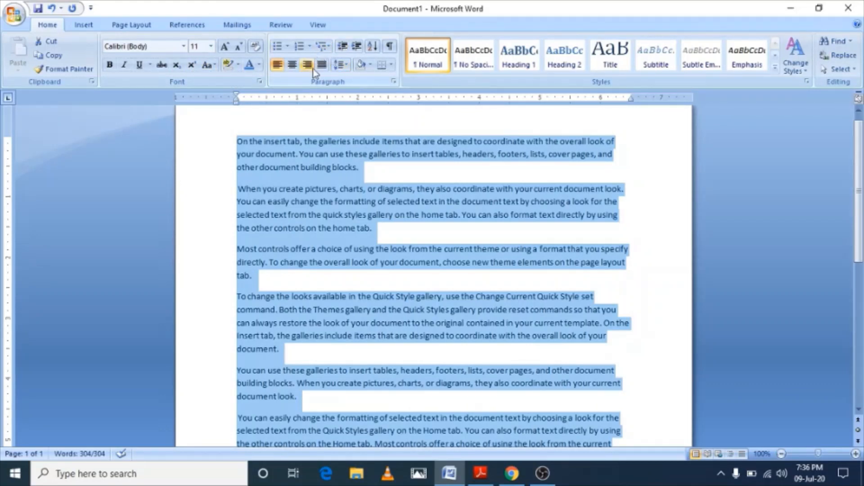
Step: Merge the paragraph beginning "When you create pictures" into the end of the first paragraph, keeping the period after "blocks"
click(384, 177)
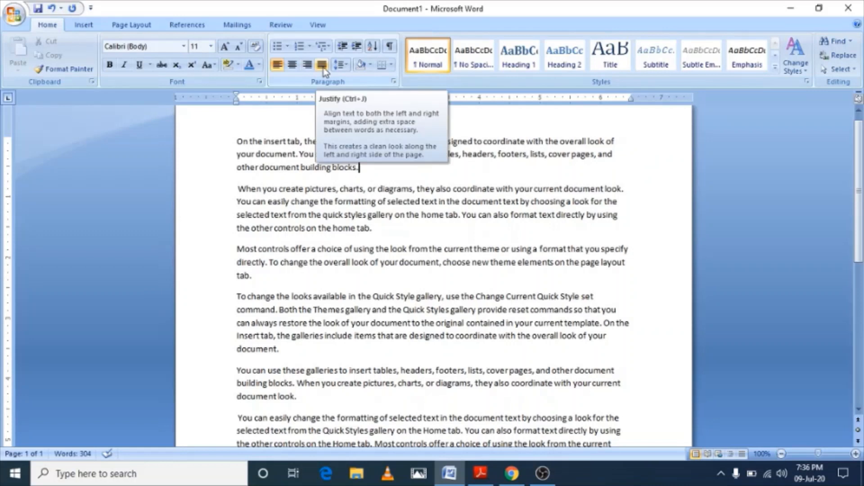
click(368, 170)
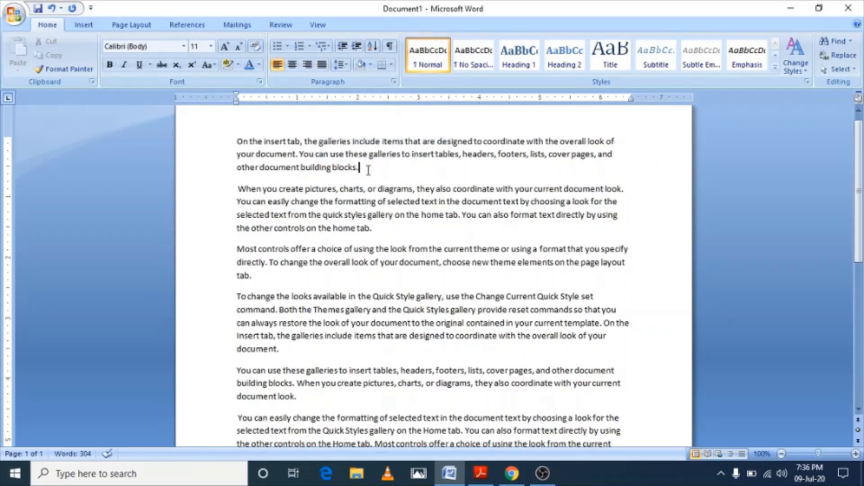
click(239, 188)
key(BackSpace)
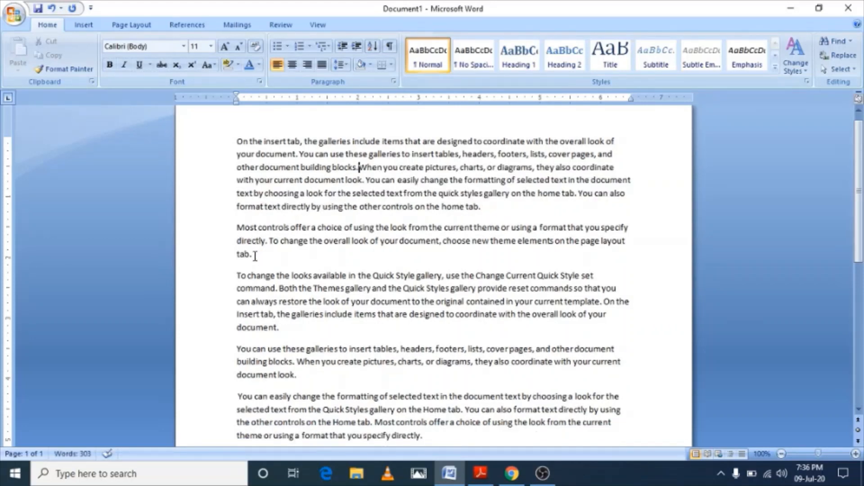
key(BackSpace)
key(BackSpace)
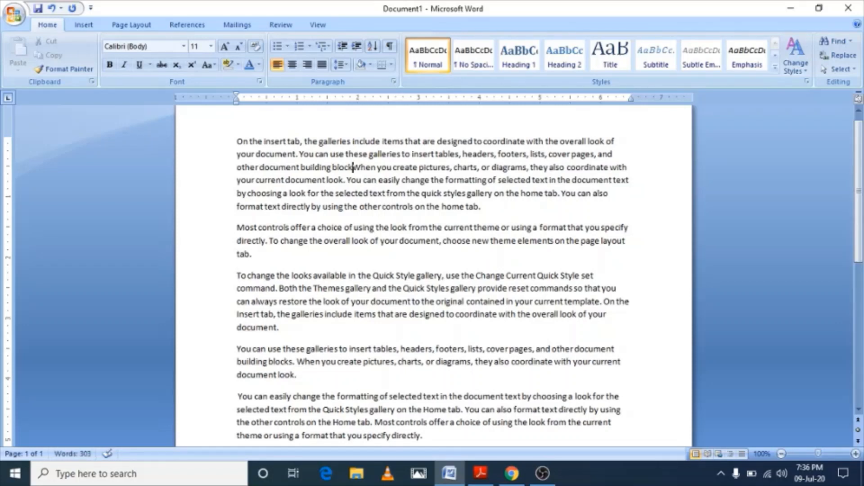
key(ctrl+z)
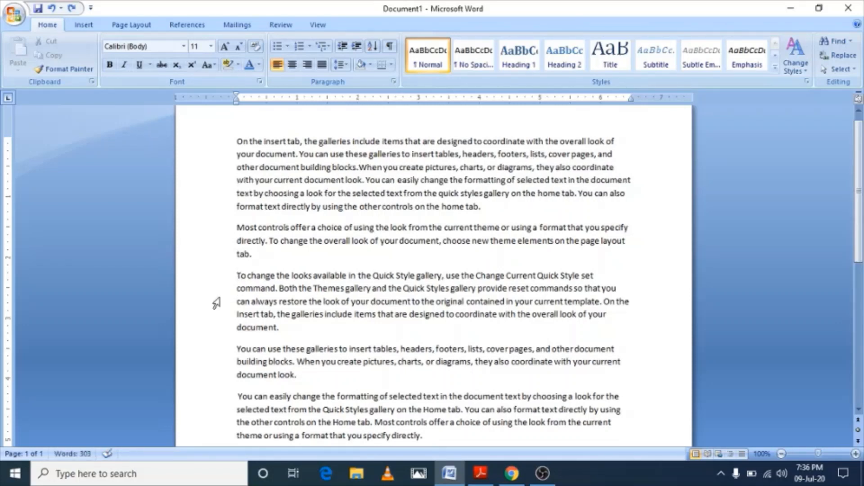
Step: Merge "To change the looks available" into the "Most controls offer" paragraph, and the final "You can easily change" paragraph into the one above it
click(237, 276)
key(BackSpace)
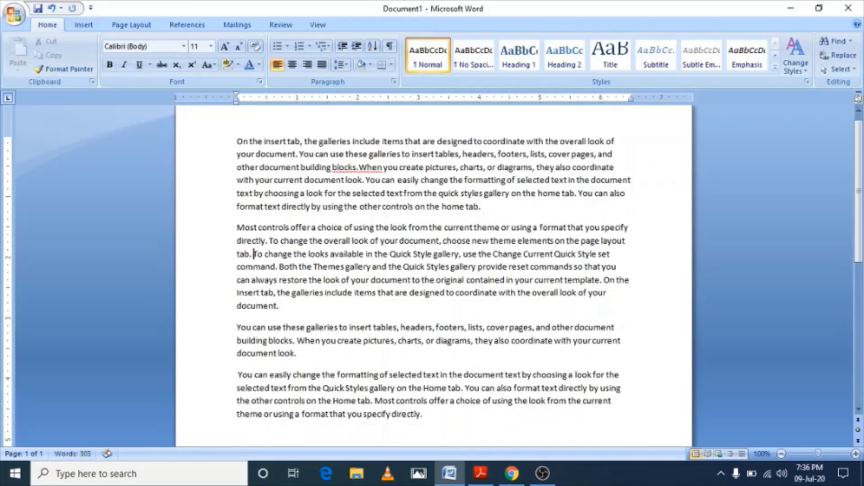
click(236, 375)
key(Delete)
key(BackSpace)
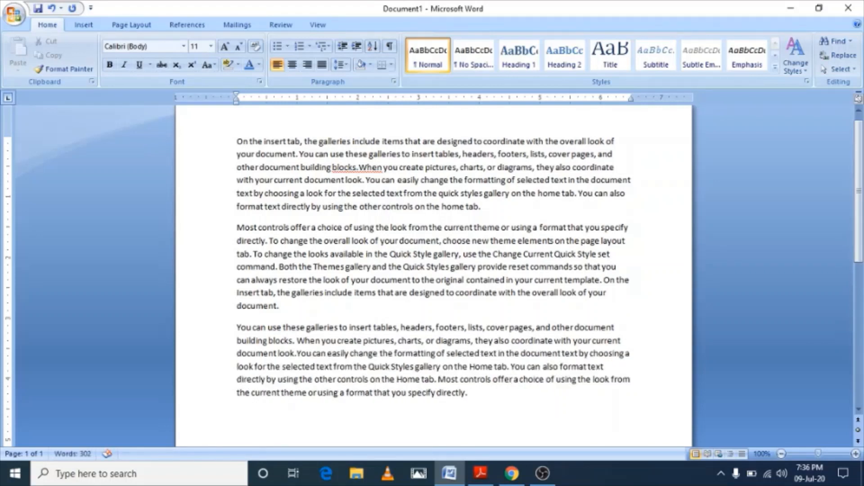
Step: Correct "blocks.When" in the first paragraph to the suggested "blocks. When"
right_click(359, 172)
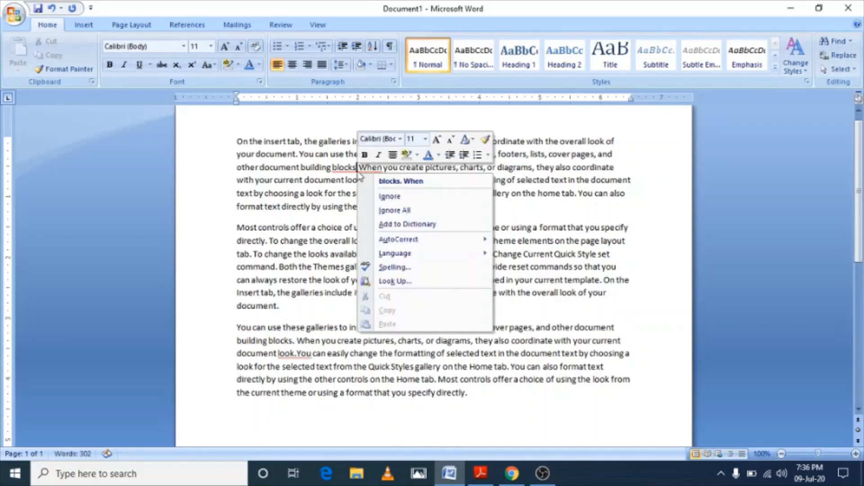
click(392, 181)
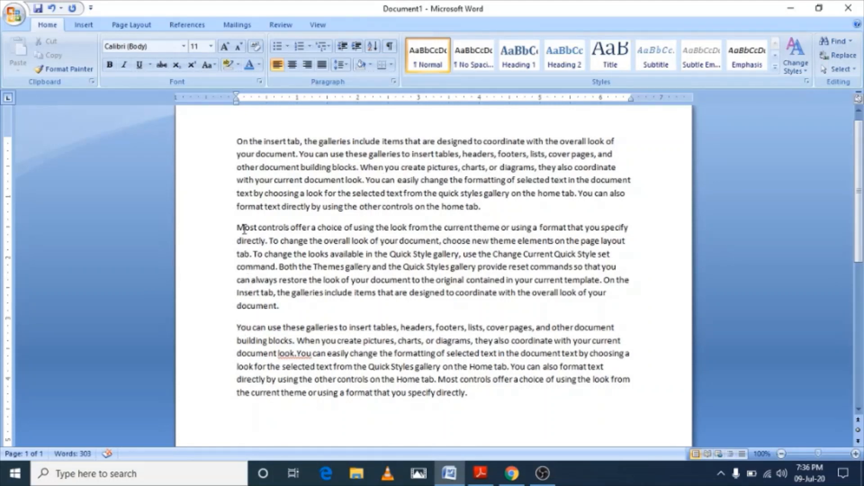
Step: Copy the second paragraph, beginning "Most controls offer", and paste it below the last paragraph
drag(238, 227, 282, 303)
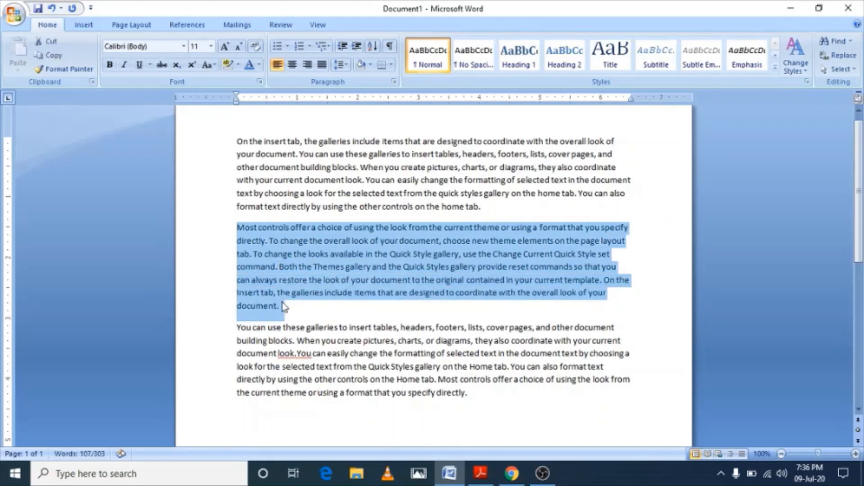
key(ctrl+c)
click(253, 410)
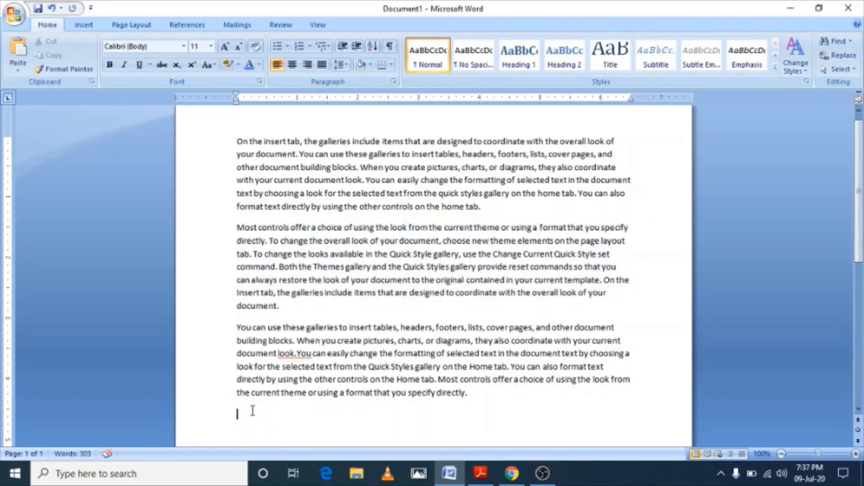
key(ctrl+v)
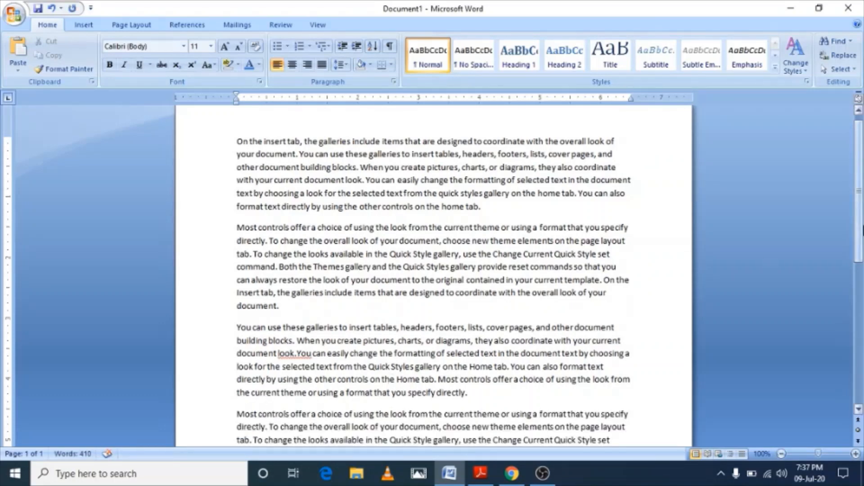
Step: Right-align the first paragraph, beginning "On the insert tab"
scroll(601, 158, down, 3)
scroll(601, 158, up, 4)
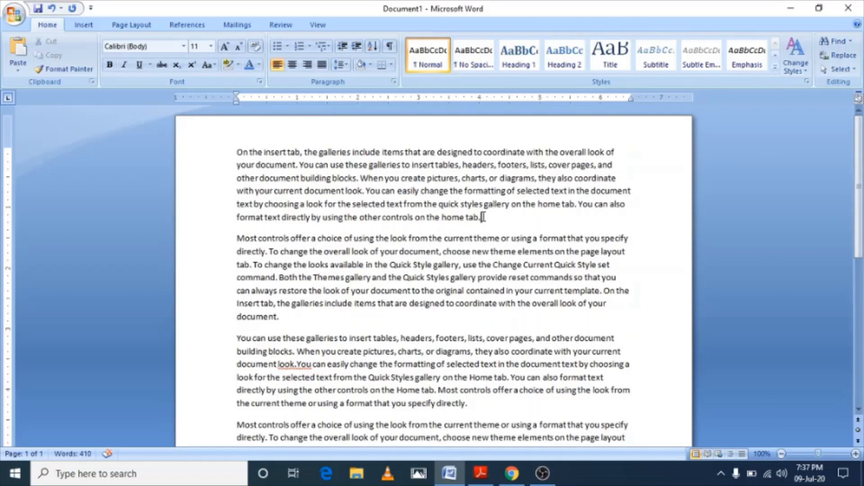
drag(483, 217, 195, 129)
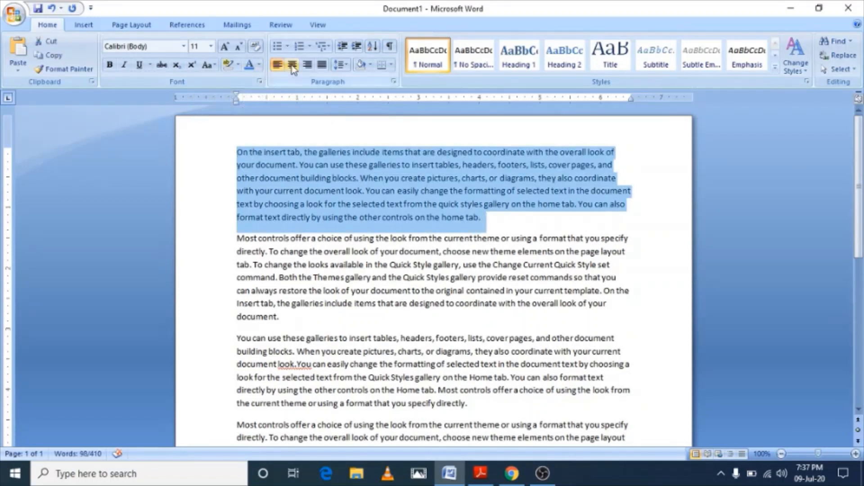
click(308, 66)
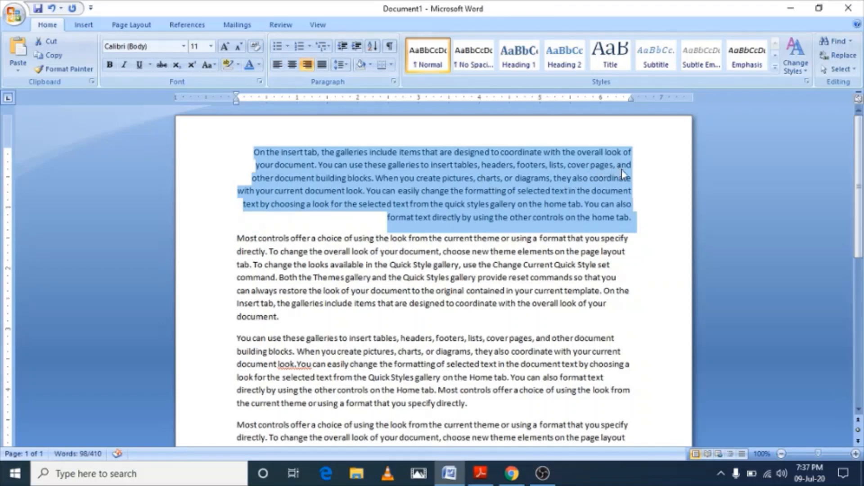
Step: Add the right-aligned lines THKLFKDKHFKDHHFDHFDJFD, DJHFKHDJKFJKDHFJKHDHF and JHDJFHJDF below the first paragraph
click(631, 225)
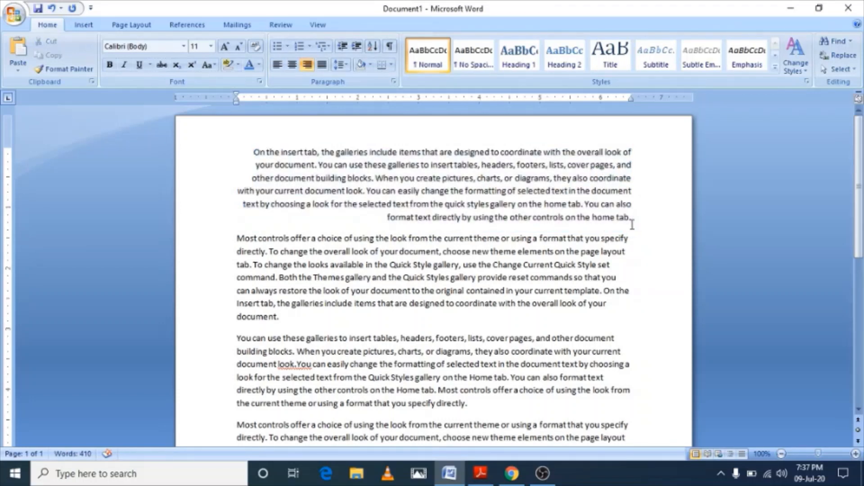
key(Return)
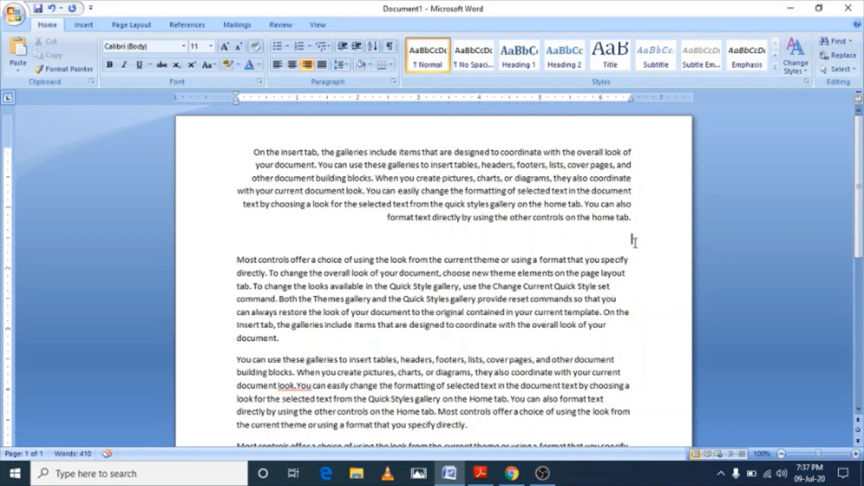
text(THKLFKDKHFKDHHFDHFDJFD)
key(Return)
text(DJHFKHDJKFJKDHFJKHDHF)
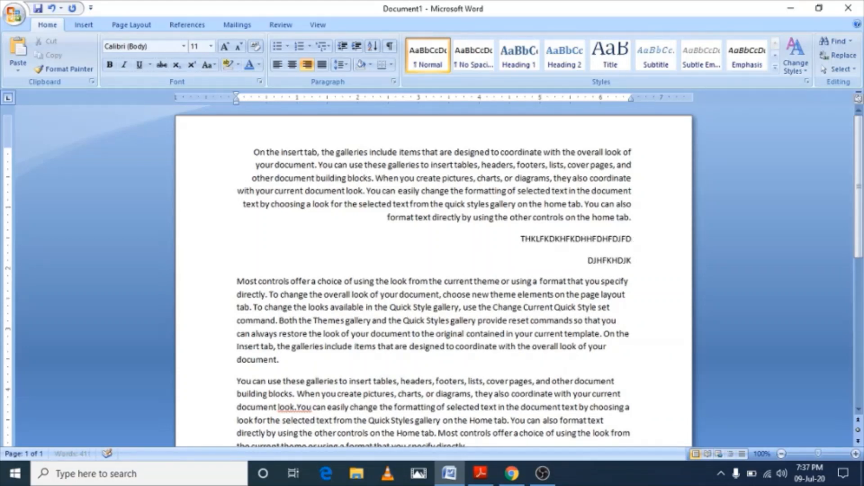
key(Return)
text(JHDJFHJDF)
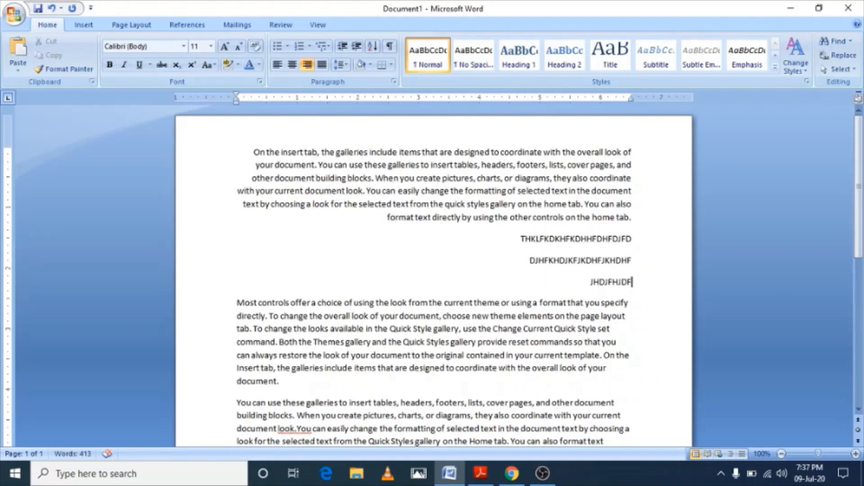
Step: Undo the added sample lines and left-align the first paragraph
key(ctrl+z)
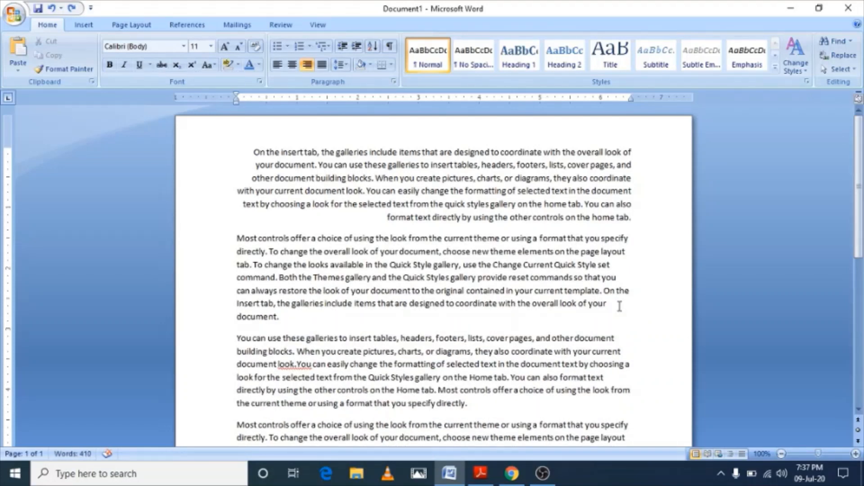
drag(634, 218, 269, 151)
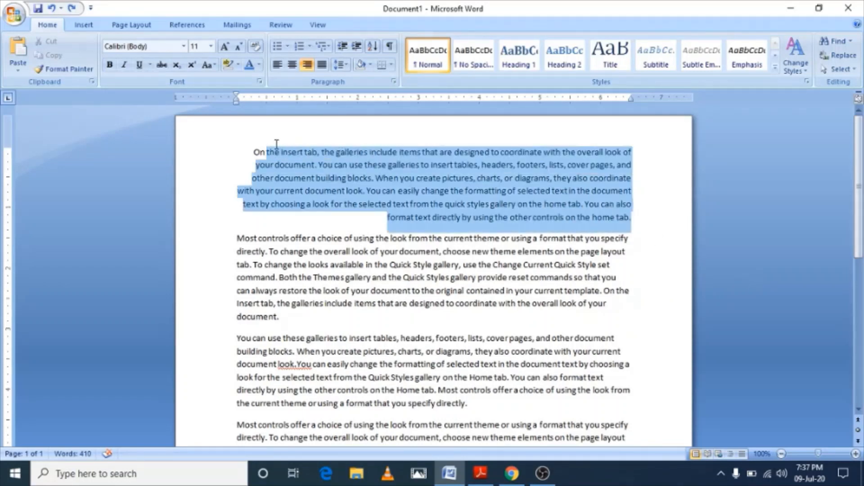
click(277, 65)
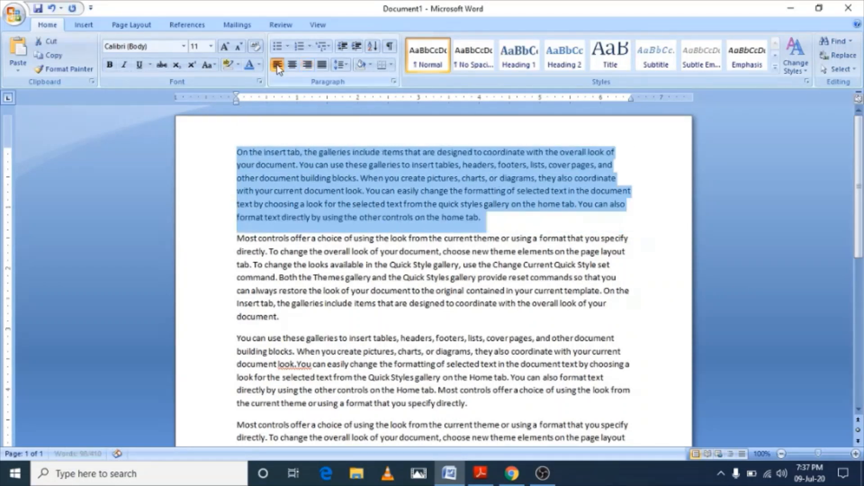
Step: Add the lines DHFKDHFKJ, DFKLJFKLD and KLDJFKDJ below the left-aligned first paragraph, and delete them
click(493, 225)
key(Return)
text(DHFKDHFKJ)
key(Return)
text(DFKLJFKLD)
key(Return)
text(KLDJFKDJ)
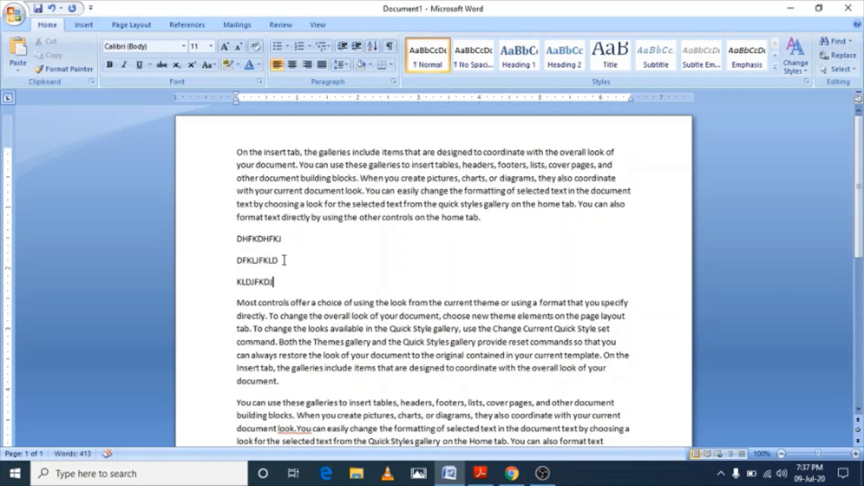
drag(280, 286, 199, 245)
key(Delete)
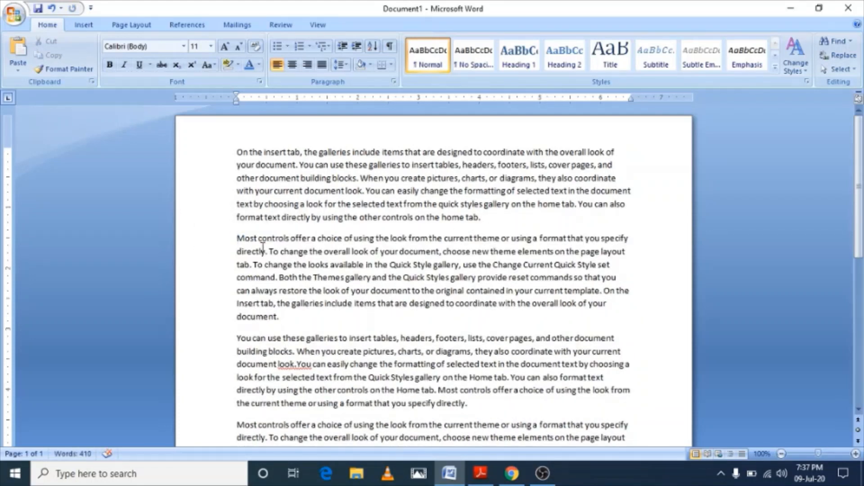
Step: Center the second paragraph and add the centered lines JKLGJDLKGJFKJGKLJFLKJGLK, JFGKLFJLGKJFLKJGK and FJGLFJLGFLL below it
drag(284, 316, 235, 239)
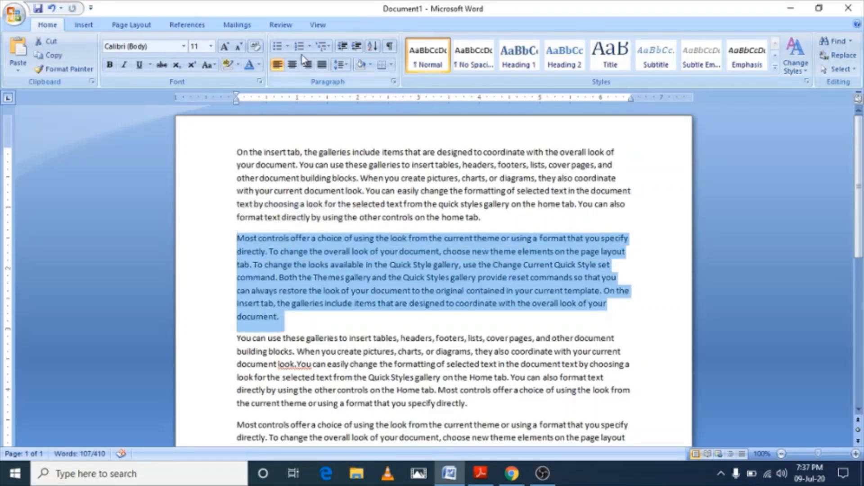
click(293, 64)
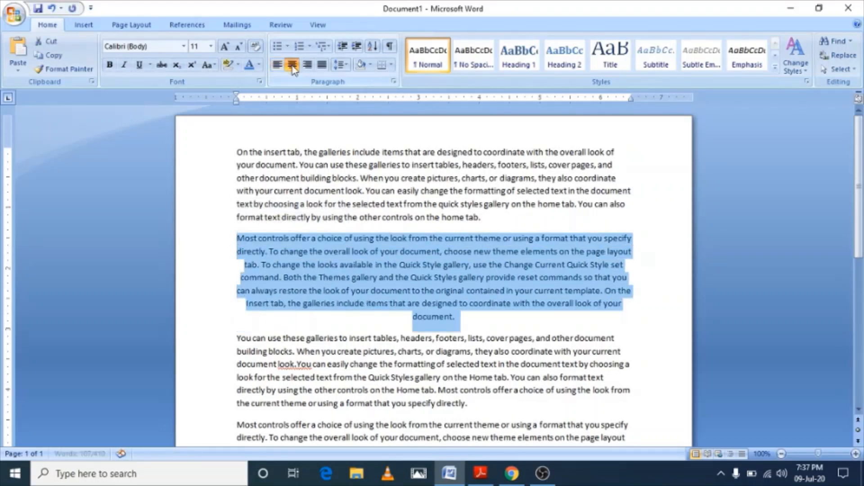
click(465, 322)
key(Return)
text(JKLGJDLKGJFKJGKLJFLKJGLK)
key(Return)
text(JFGKLFJLGKJFLKJGK)
key(Return)
text(FJGLFJLGFLLG)
Step: Delete the three centered sample lines and set the second paragraph back to left alignment
key(BackSpace)
key(BackSpace)
key(BackSpace)
key(BackSpace)
key(BackSpace)
key(BackSpace)
key(BackSpace)
key(BackSpace)
key(BackSpace)
key(BackSpace)
key(BackSpace)
key(BackSpace)
key(BackSpace)
key(BackSpace)
key(BackSpace)
key(BackSpace)
key(BackSpace)
key(BackSpace)
key(BackSpace)
key(BackSpace)
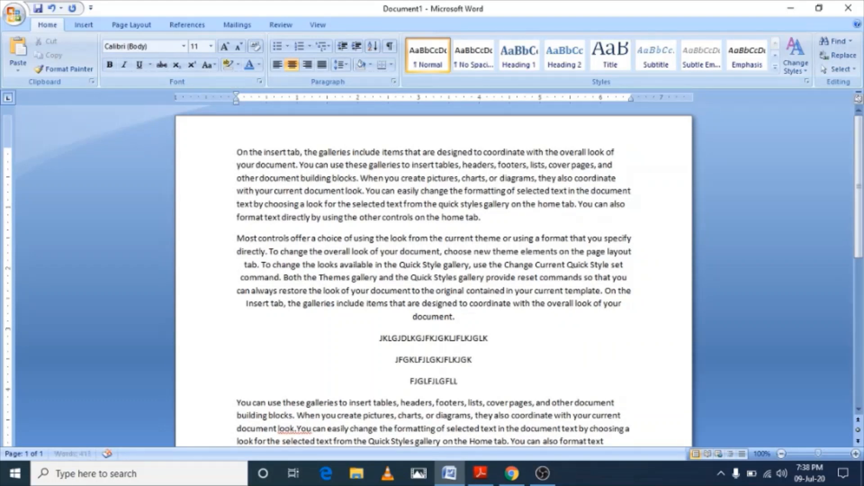
key(BackSpace)
key(BackSpace)
key(BackSpace)
key(BackSpace)
key(BackSpace)
key(BackSpace)
key(BackSpace)
key(BackSpace)
key(BackSpace)
key(BackSpace)
key(BackSpace)
key(BackSpace)
key(BackSpace)
key(BackSpace)
key(BackSpace)
key(BackSpace)
key(BackSpace)
key(BackSpace)
key(BackSpace)
key(BackSpace)
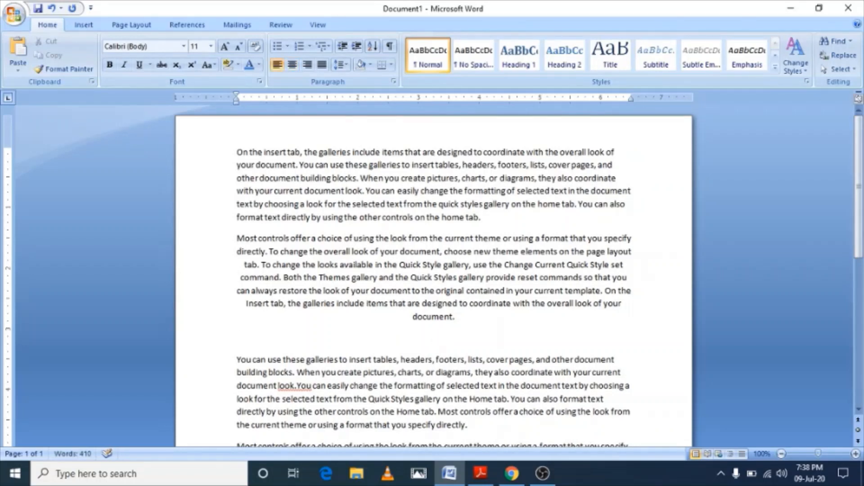
key(BackSpace)
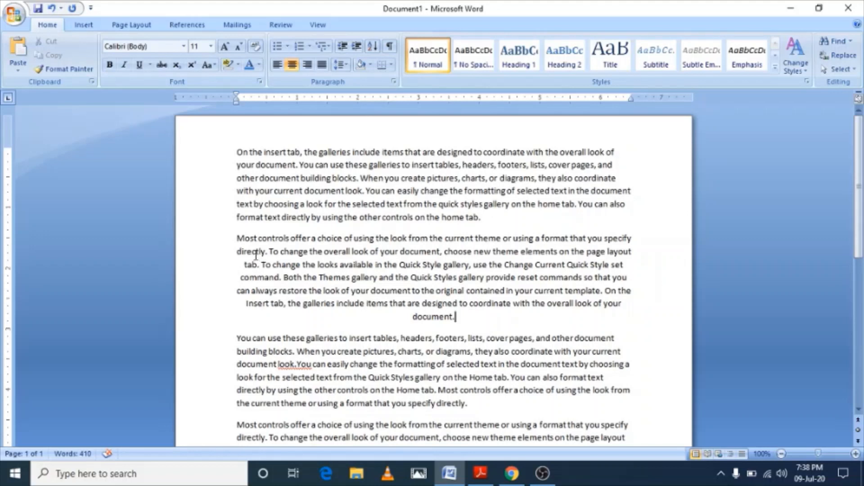
drag(237, 239, 481, 317)
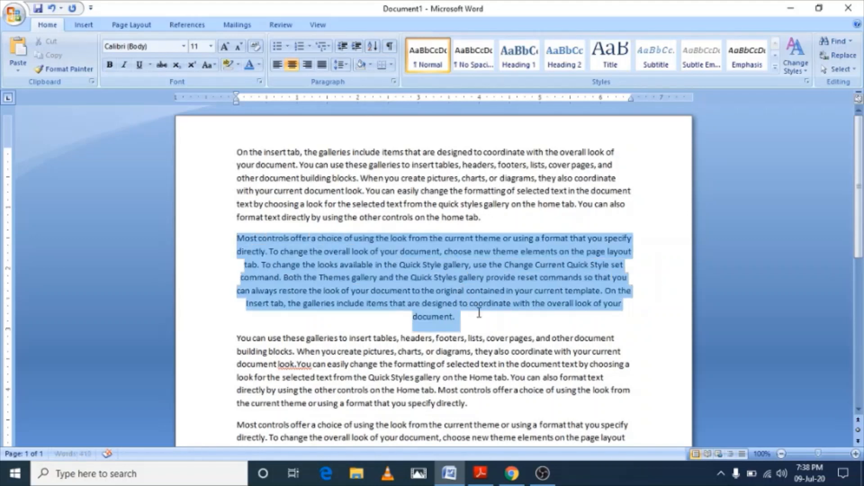
click(277, 65)
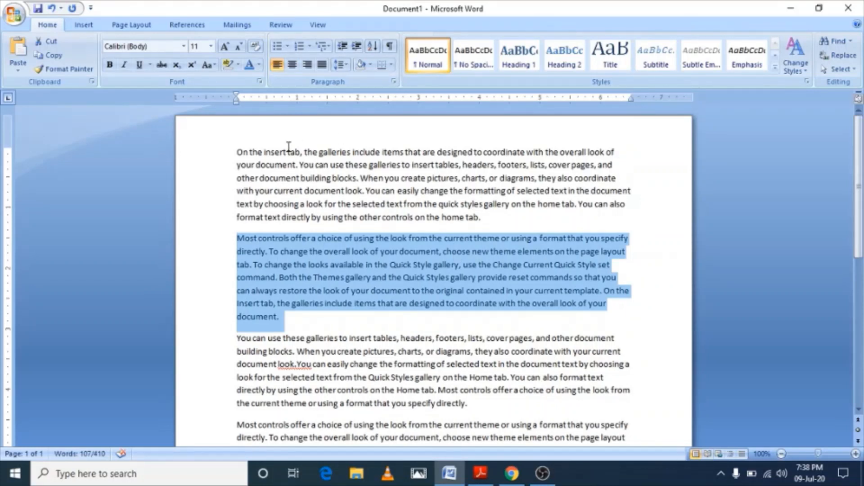
Step: Justify all the paragraphs in the document
click(238, 154)
key(shift+Down)
key(shift+Down)
key(shift+Down)
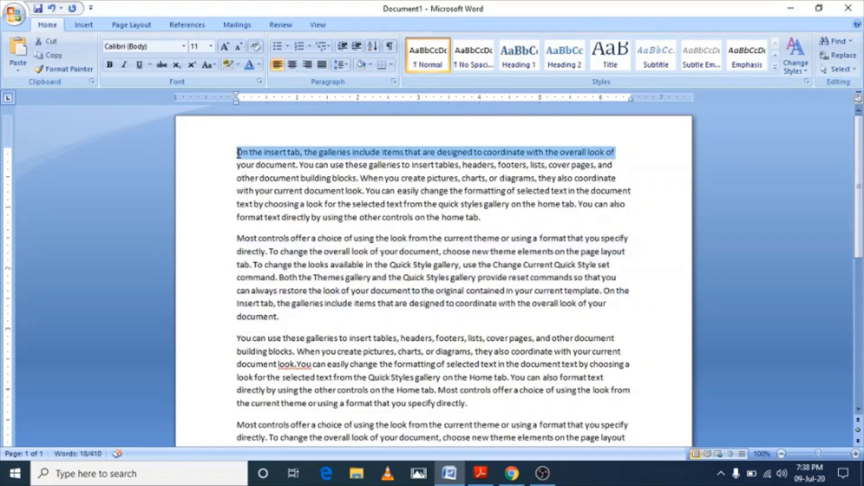
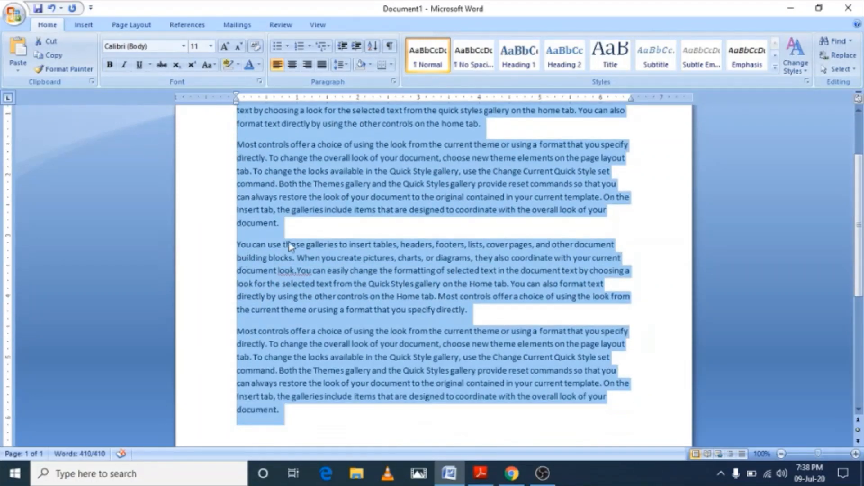
scroll(863, 259, up, 3)
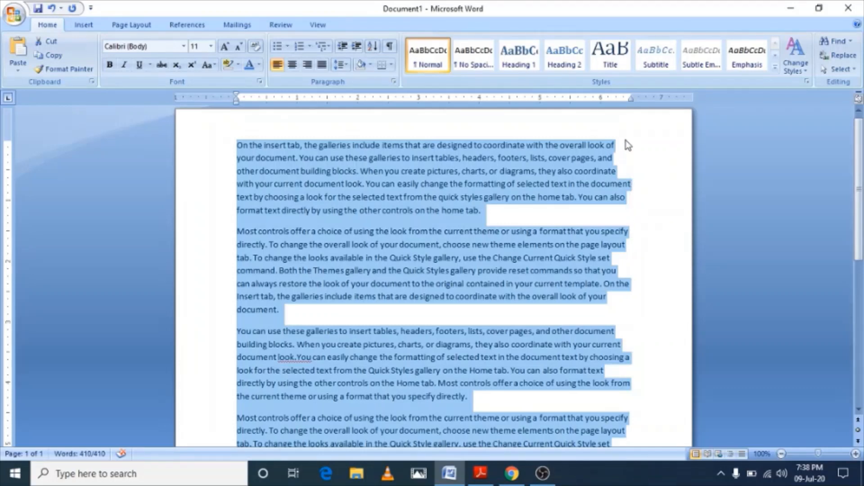
click(325, 67)
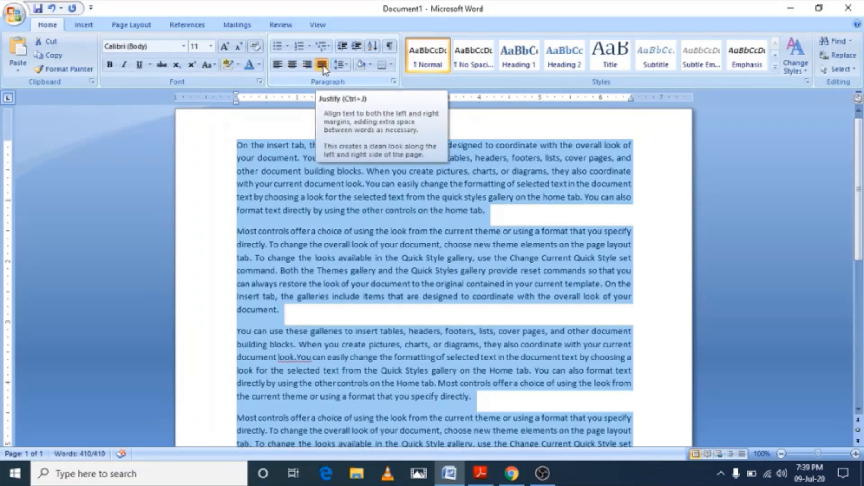
click(487, 210)
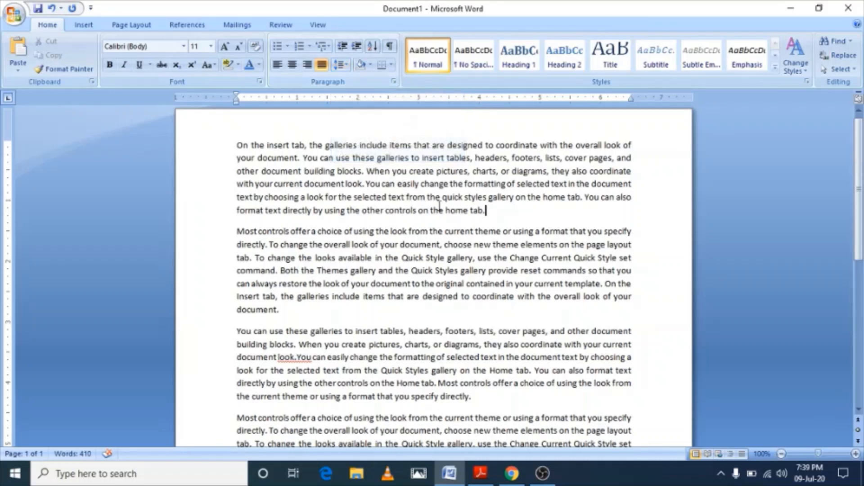
Step: Set the line spacing of the first paragraph to 1.5
drag(495, 213, 208, 147)
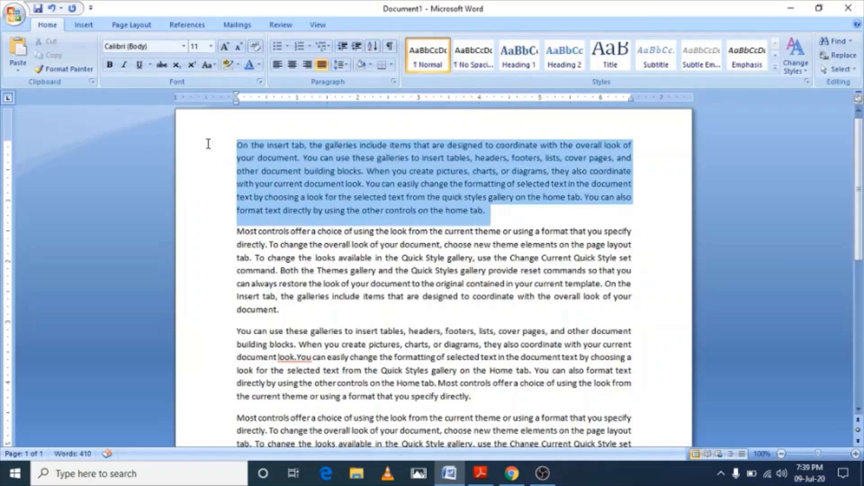
click(348, 65)
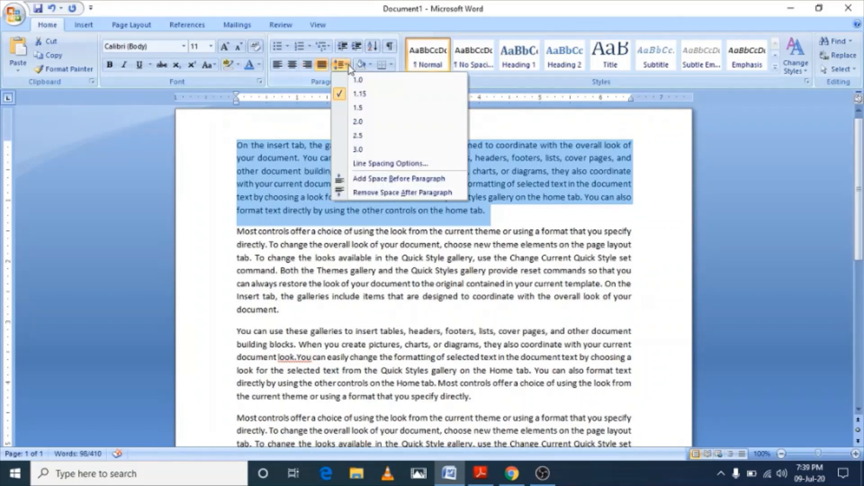
click(362, 110)
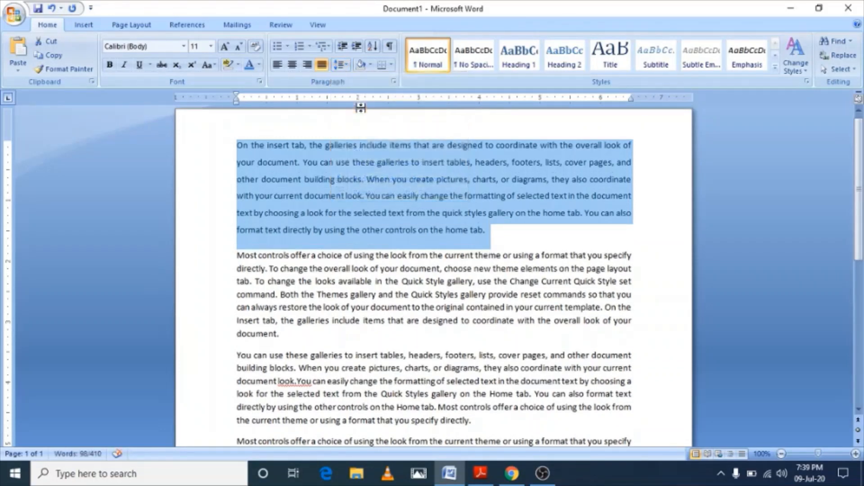
Step: Add the lines KFDKLJFLKJDFKDJFKLJULKGKLDUGRINGN and DJFKJDLKJFLKDJLFKJDJF below the first paragraph with its 1.5 line spacing
click(495, 231)
key(Return)
text(KFDKLJFLKJD)
text(FKDJFKLJULKGKLDUGRINGN)
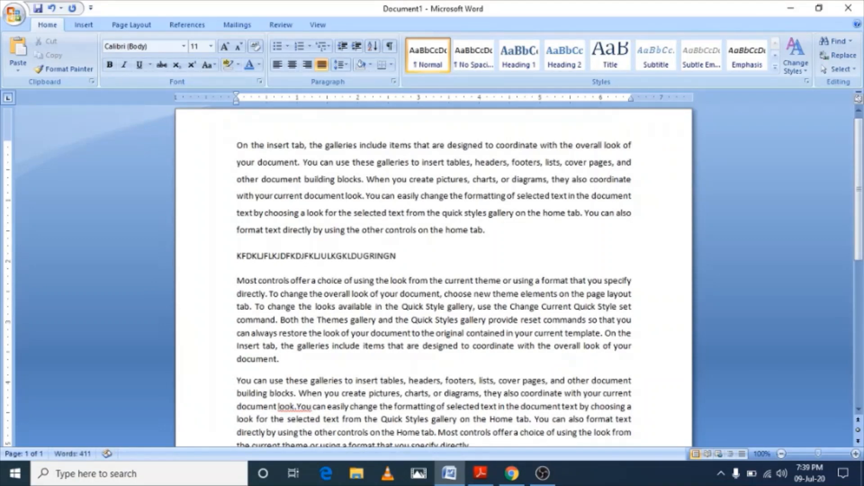
key(Return)
text(DJFKJDLKJFLKDJLFKJDJF)
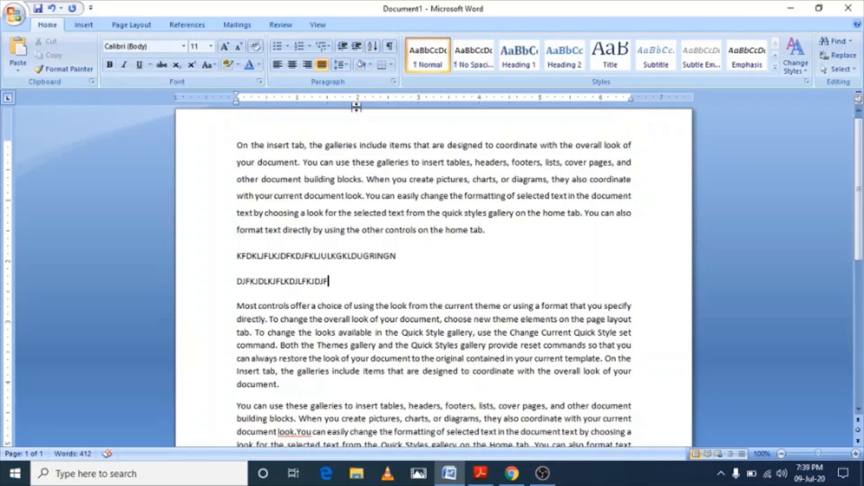
Step: Set the second sample line to 1.0 line spacing and add the line DKFJDKLJFKLDJKFLJDKLF below it
click(344, 65)
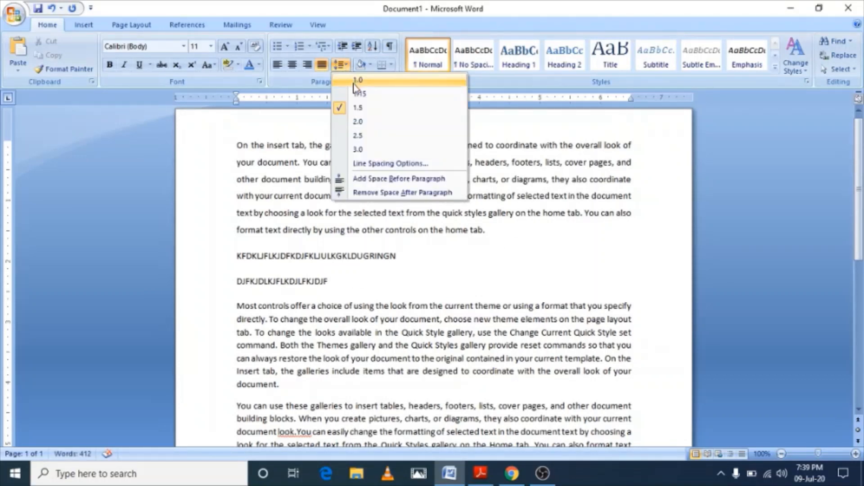
click(356, 81)
key(Return)
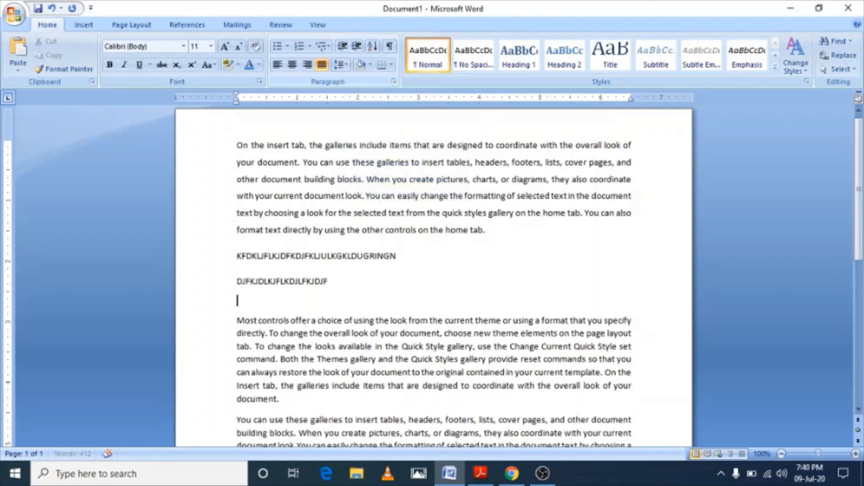
text(DKFJDKLJFKLDJKFLJDKLF)
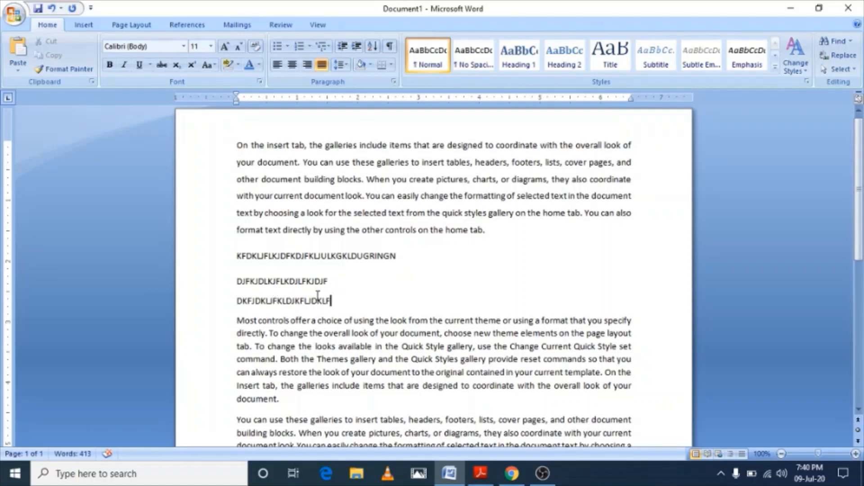
Step: Delete the three sample lines, keeping "Most controls offer" as the start of a separate second paragraph
drag(336, 299, 227, 253)
key(Delete)
key(BackSpace)
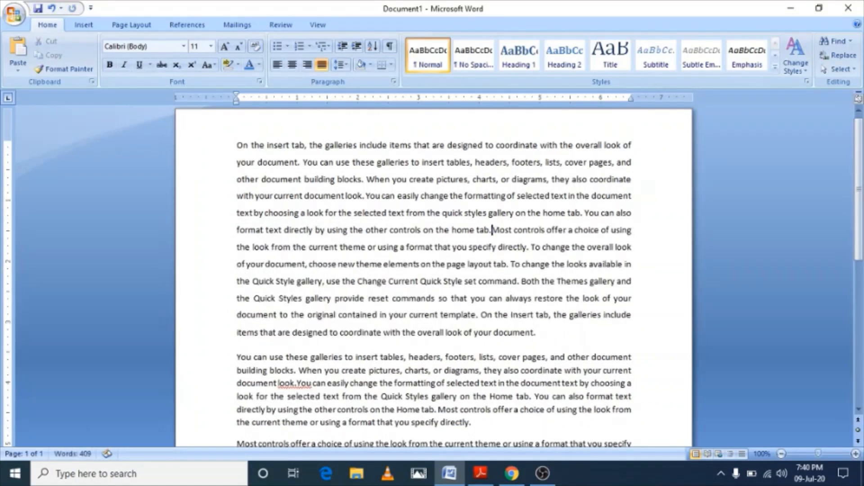
key(Return)
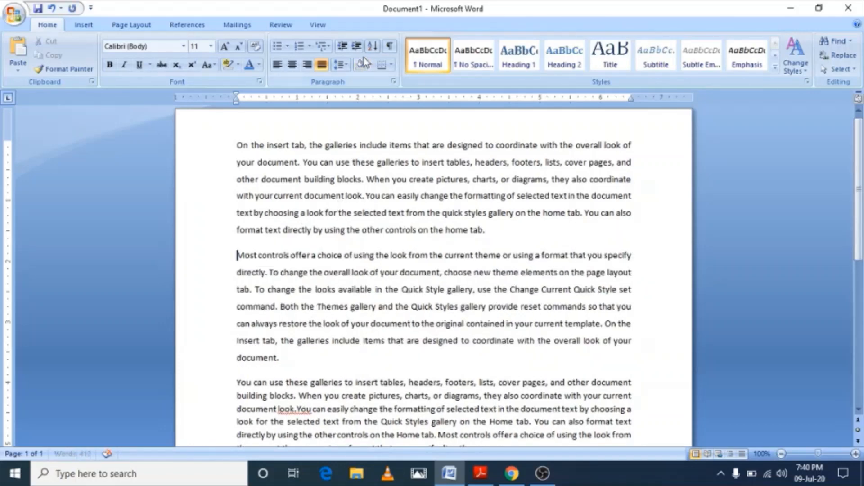
Step: Set the second paragraph's line spacing to 1.15
click(341, 64)
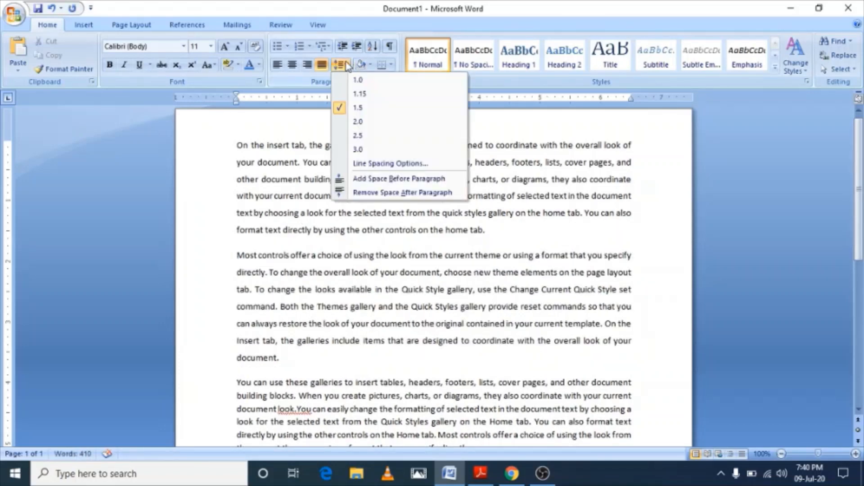
click(357, 95)
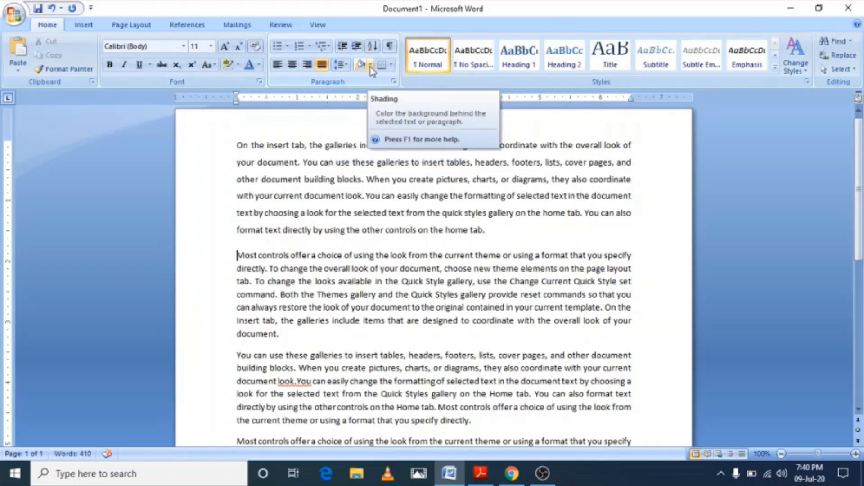
click(346, 72)
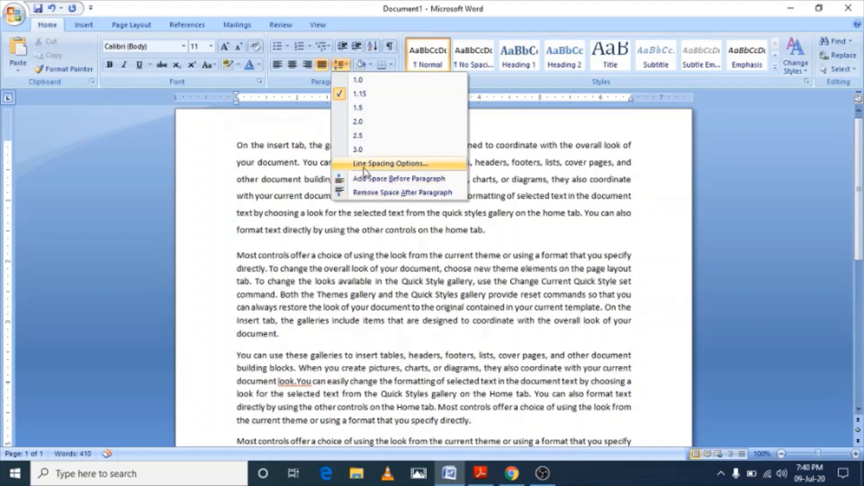
Step: Add space before the first paragraph
click(239, 144)
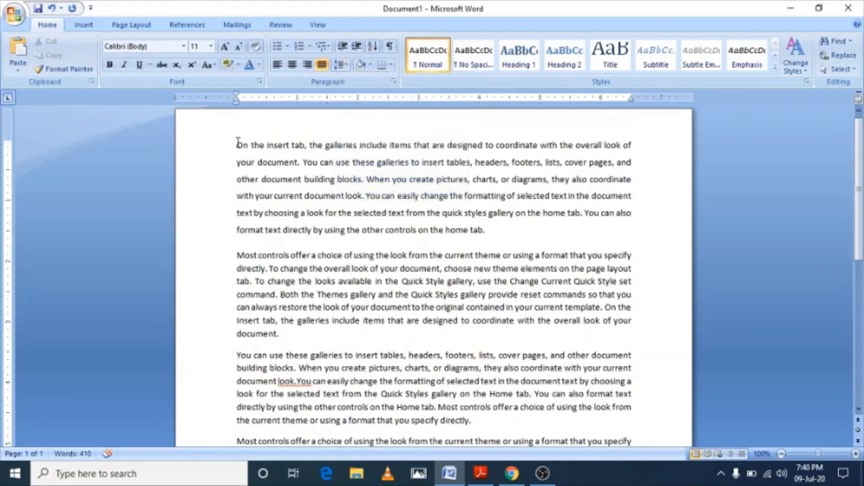
drag(238, 144, 603, 236)
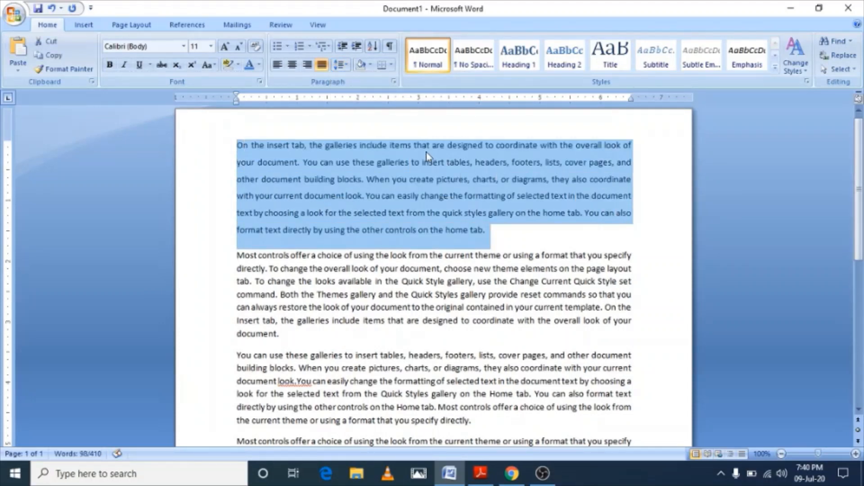
click(346, 66)
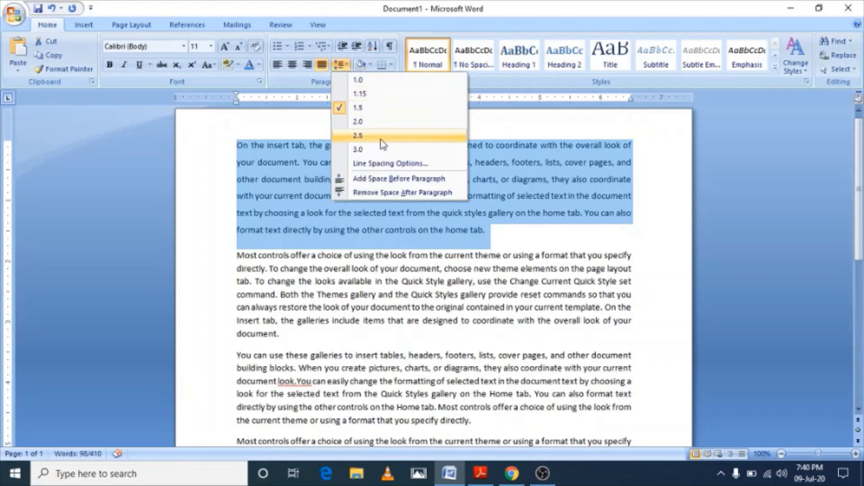
click(381, 179)
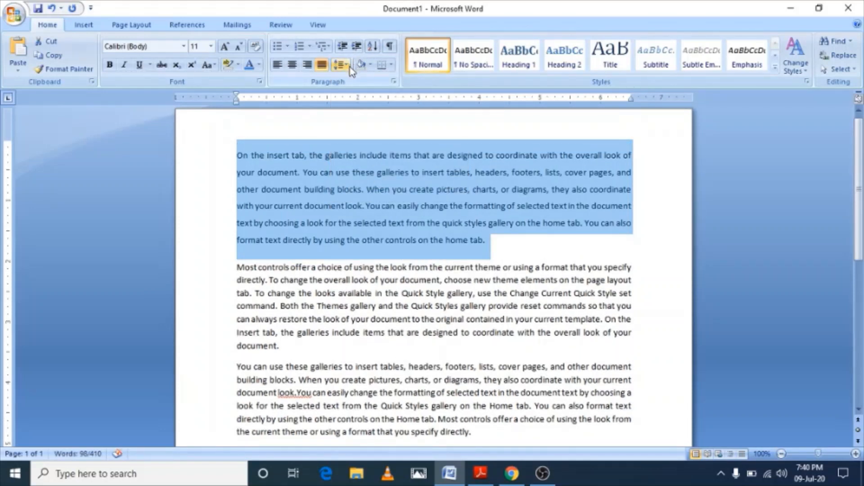
Step: Remove the added space before the first paragraph, keeping its 1.5 line spacing
click(253, 152)
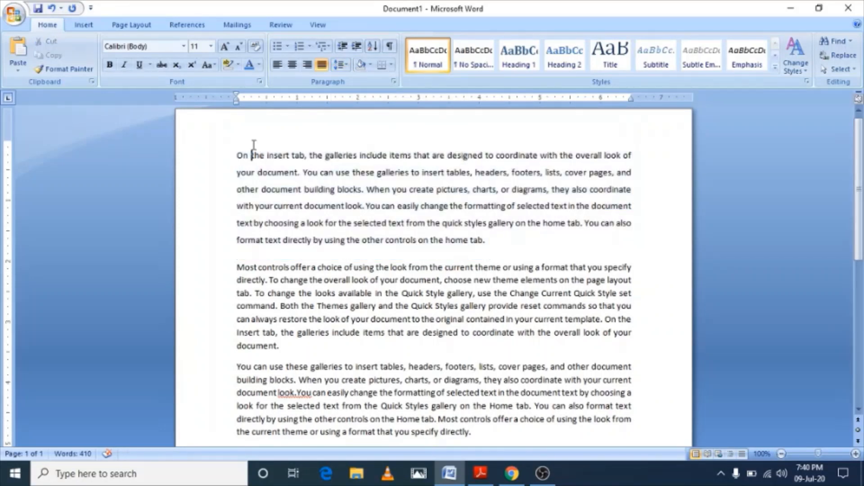
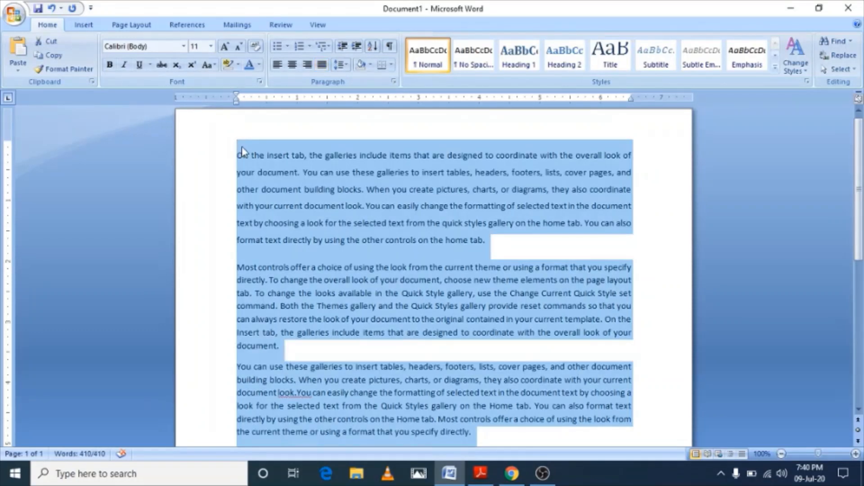
click(241, 149)
drag(504, 240, 231, 153)
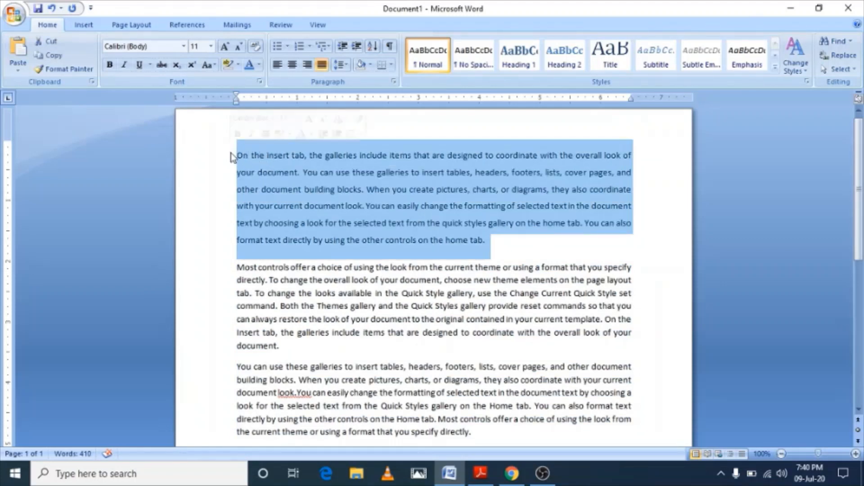
click(341, 64)
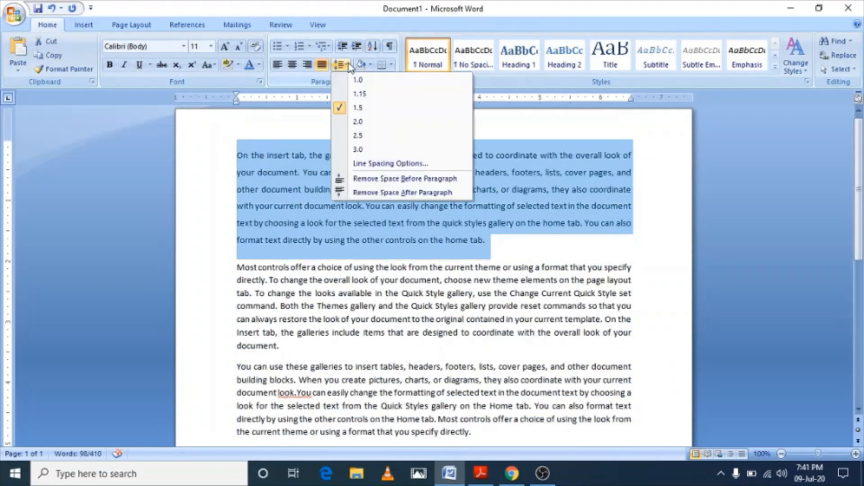
click(372, 181)
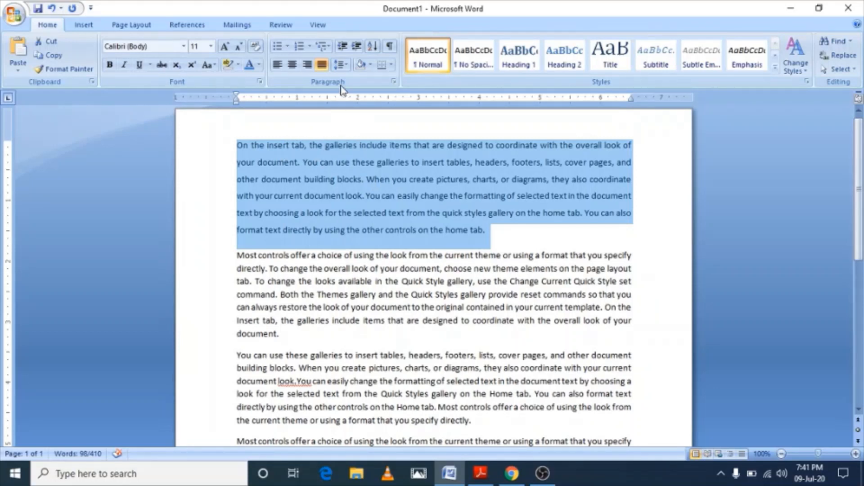
Step: Shade the first paragraph's background with a light aqua blue theme color
click(370, 68)
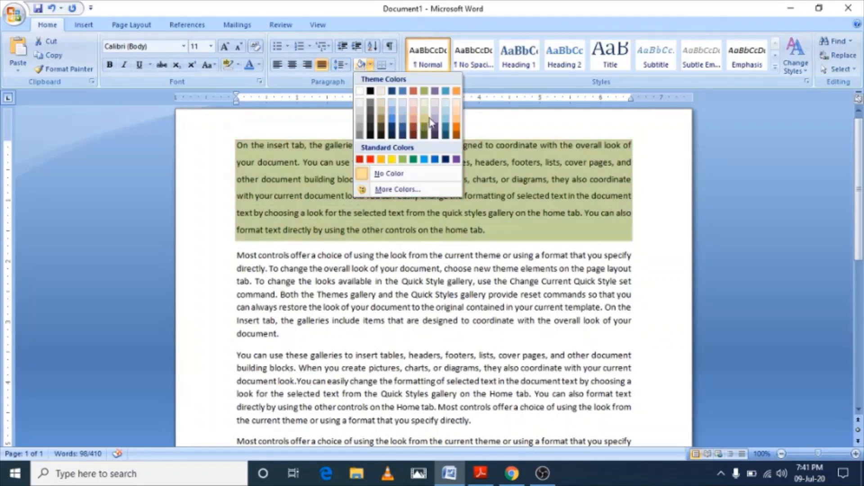
click(448, 120)
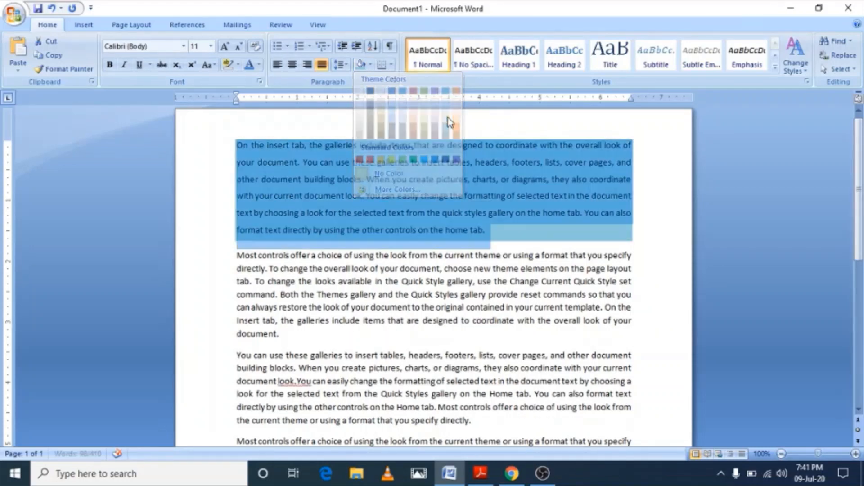
click(518, 245)
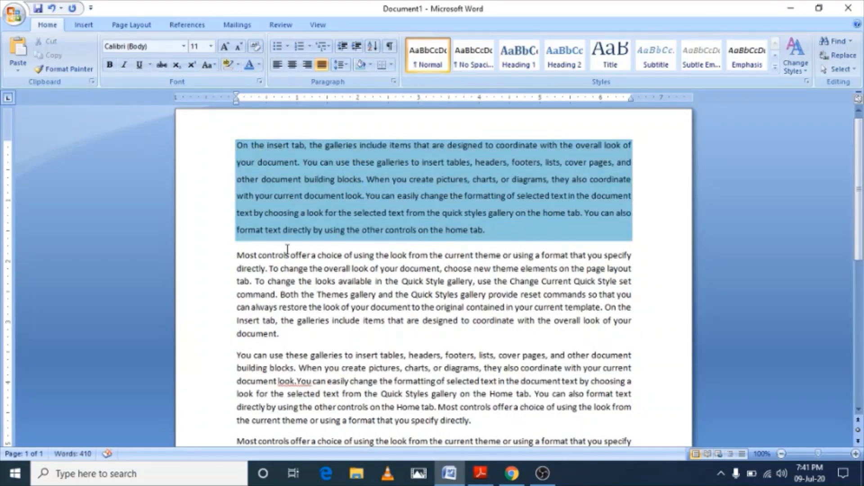
Step: Shade the second paragraph, starting with "Most controls offer", with a light purple theme color
drag(238, 255, 283, 337)
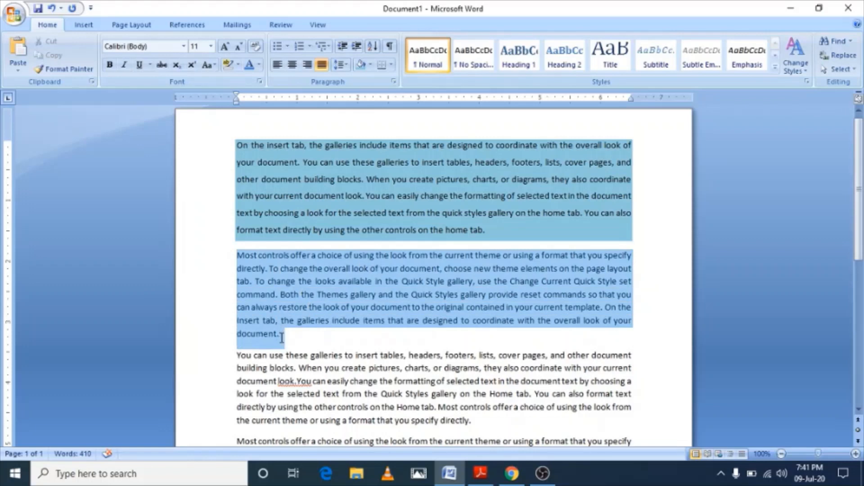
click(371, 66)
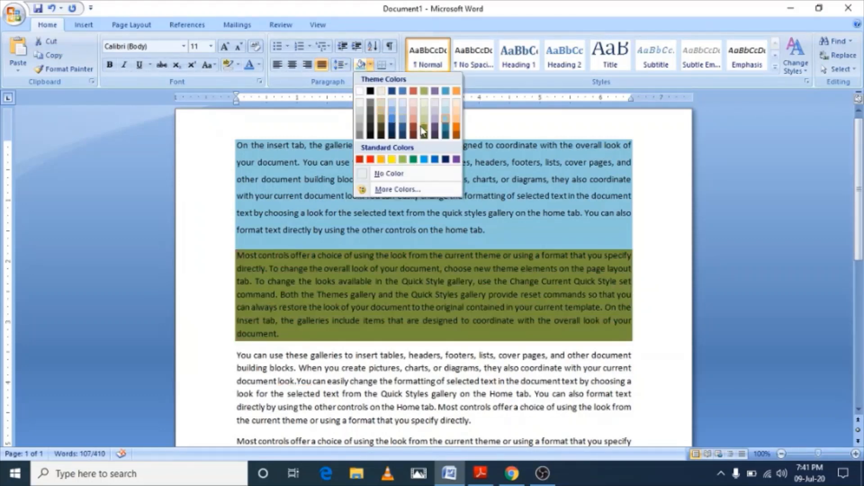
click(435, 119)
click(398, 321)
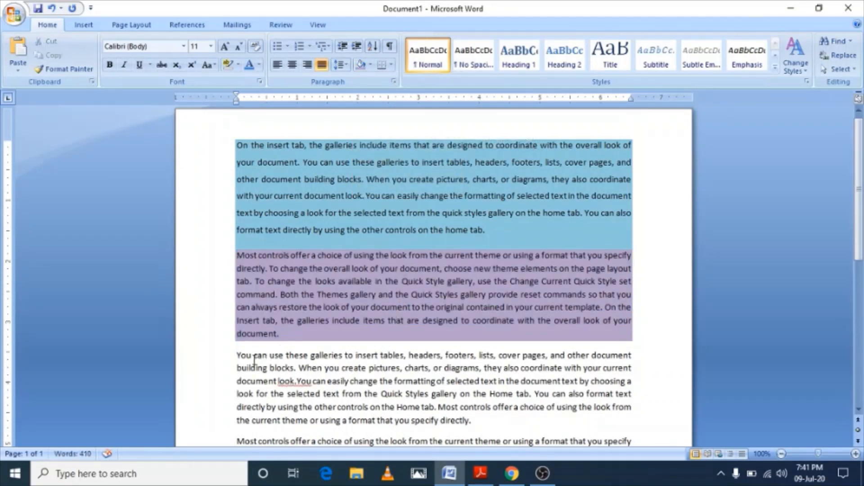
Step: Shade the third paragraph, starting with "You can use these galleries", with a light orange theme color
scroll(860, 182, down, 2)
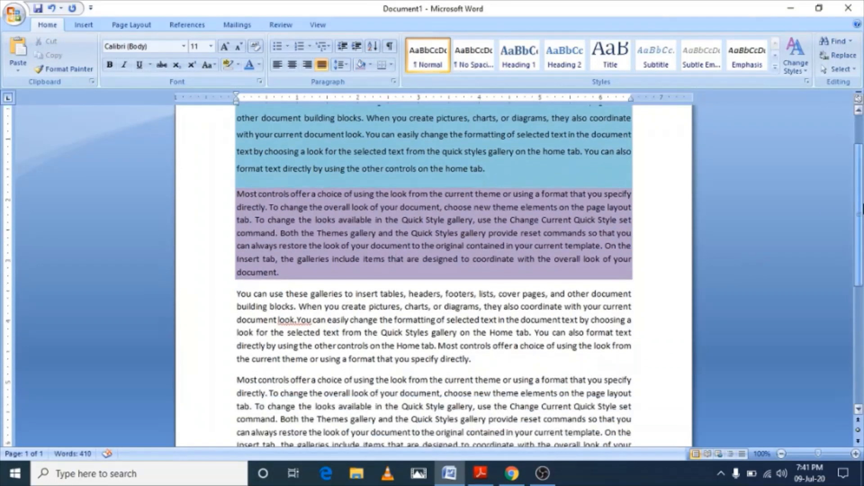
drag(237, 293, 522, 358)
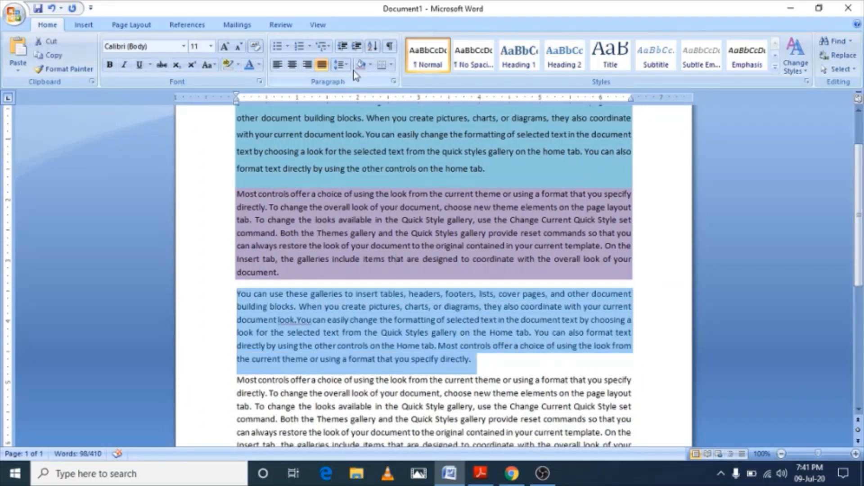
click(371, 65)
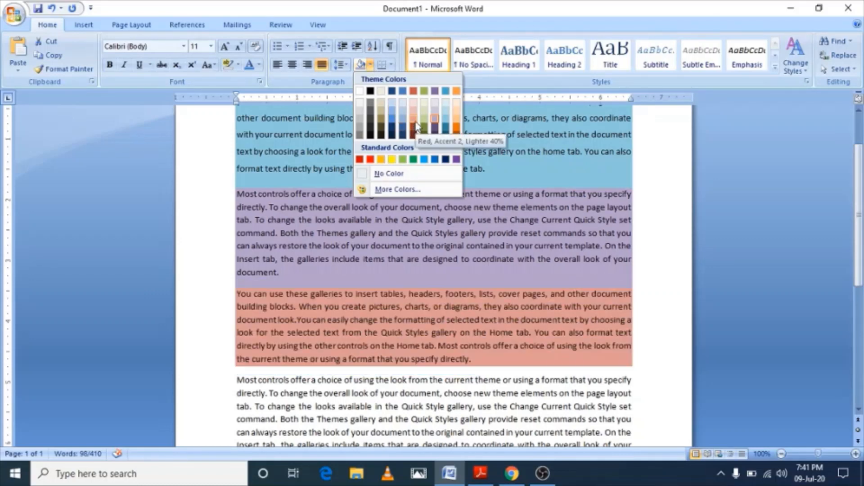
click(457, 122)
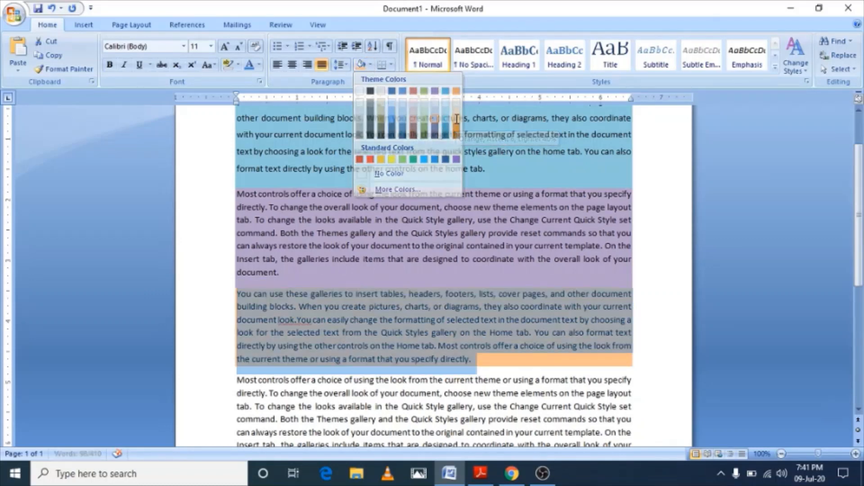
click(507, 363)
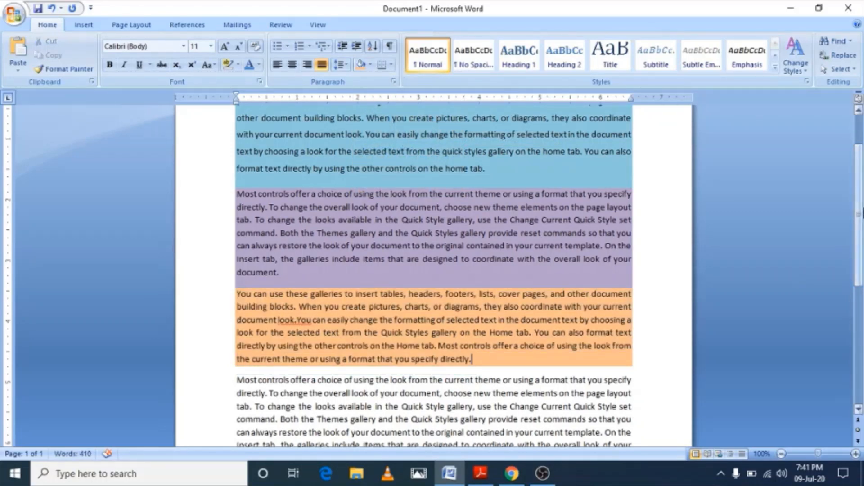
Step: Shade the fourth and last paragraph with the olive green theme color
scroll(609, 324, down, 2)
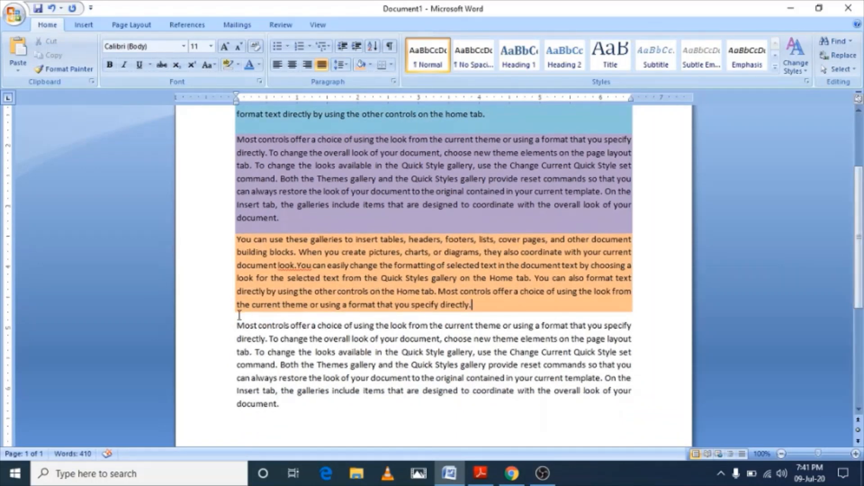
drag(236, 321, 312, 411)
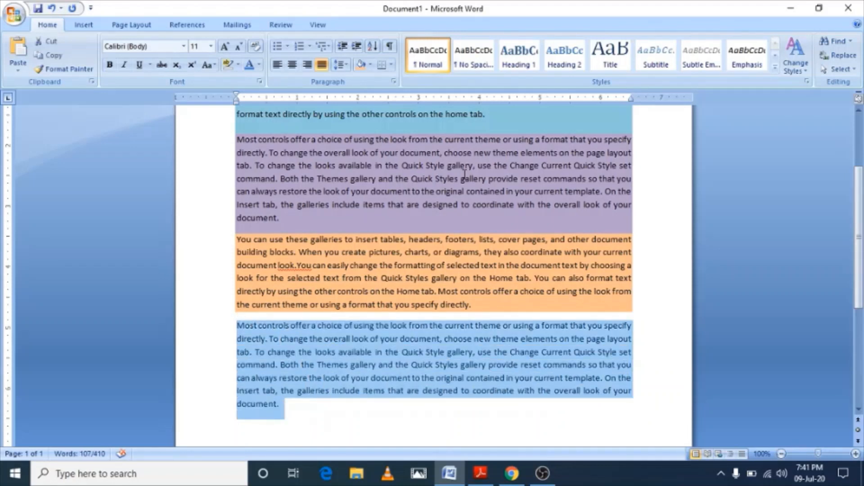
click(370, 65)
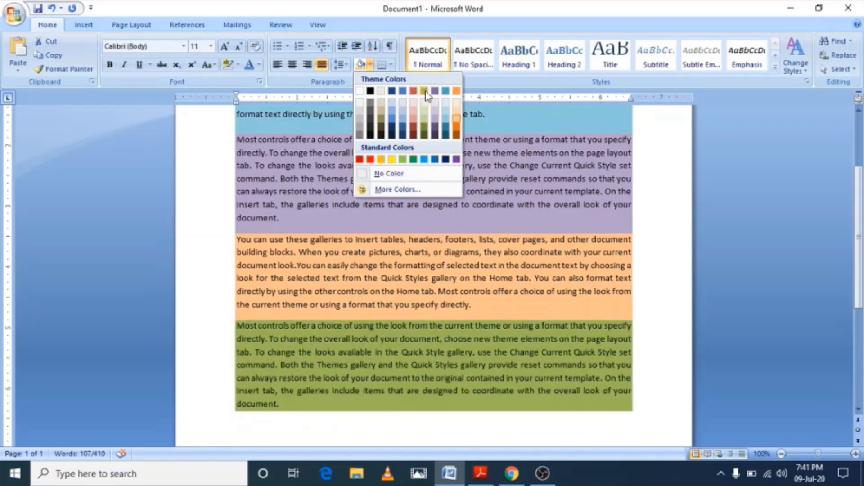
click(425, 92)
drag(859, 239, 859, 211)
click(592, 384)
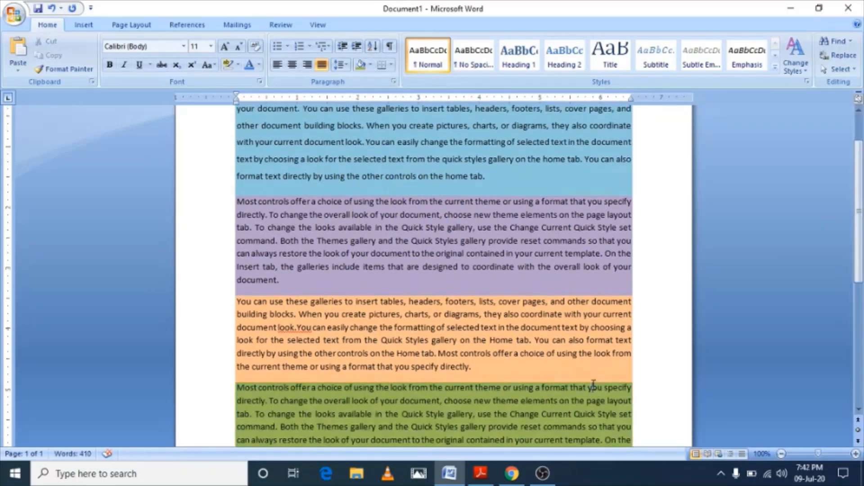
Step: Apply outside borders around the block of four shaded paragraphs
scroll(467, 232, up, 3)
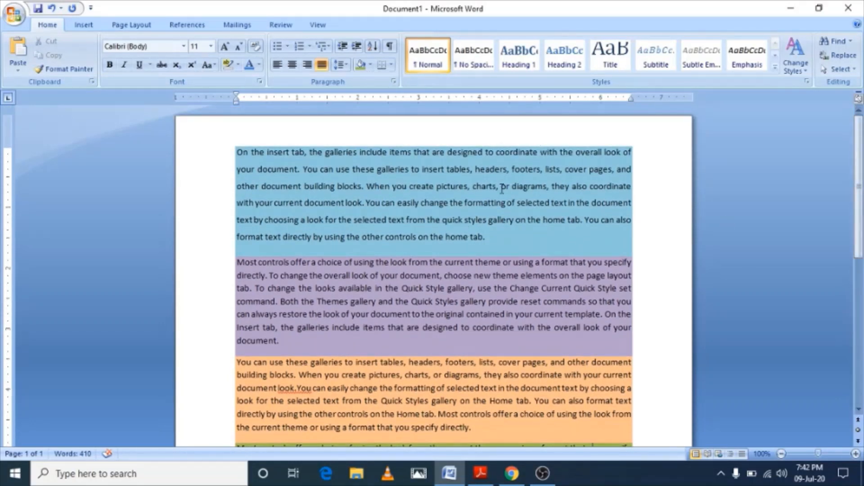
click(394, 66)
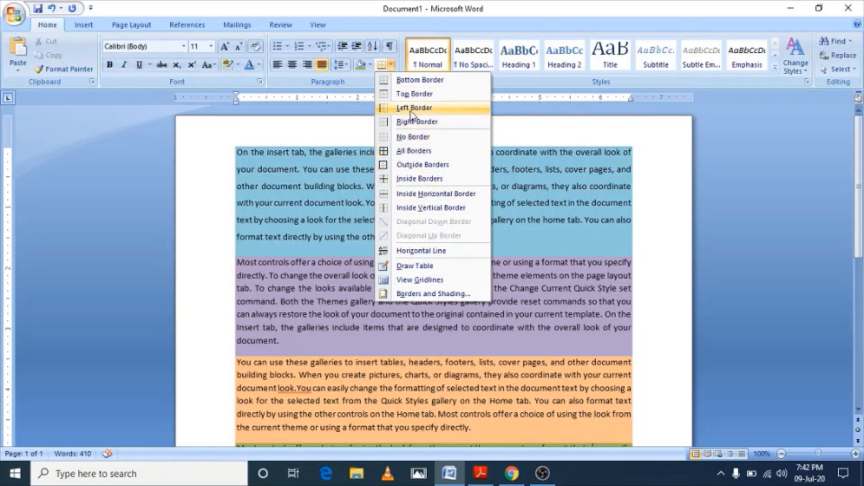
click(409, 166)
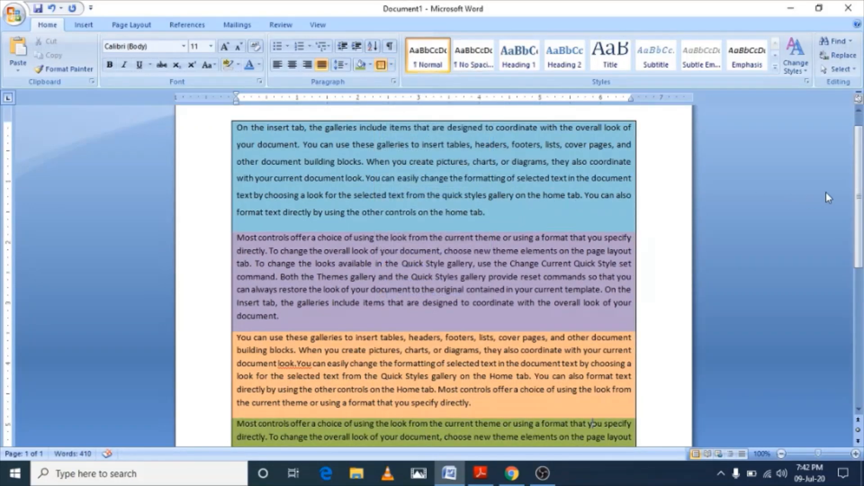
scroll(862, 243, down, 5)
drag(863, 241, 863, 177)
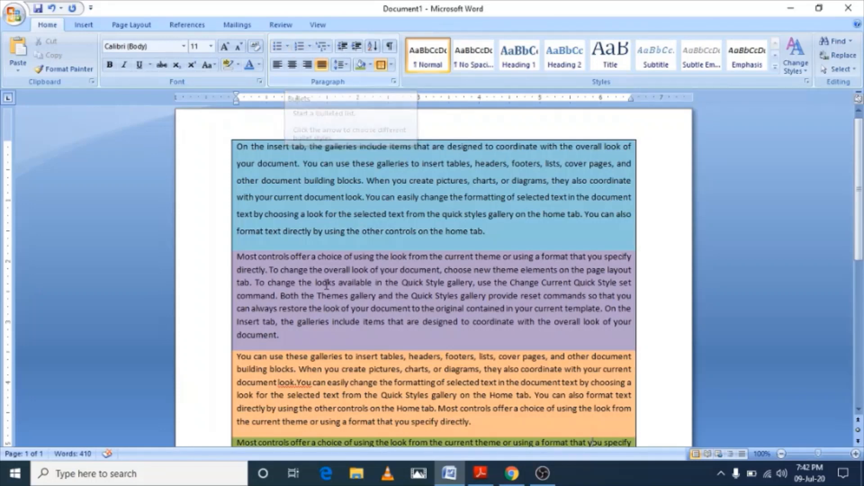
drag(859, 190, 860, 250)
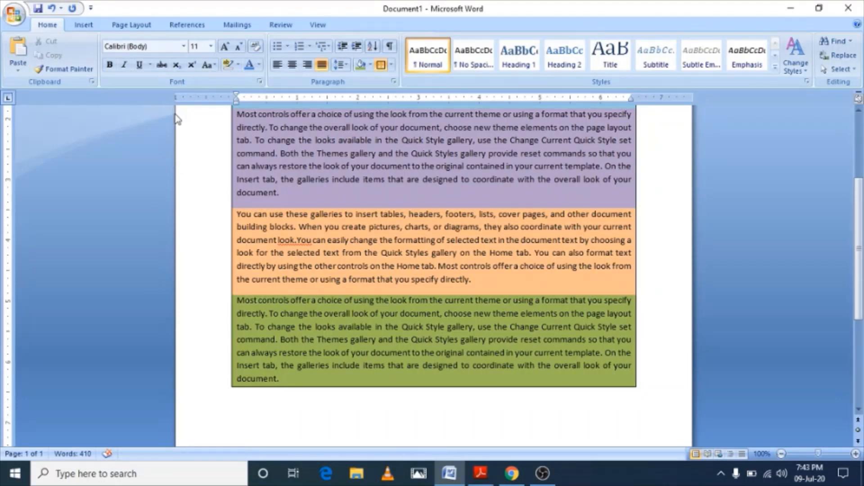
drag(860, 203, 860, 139)
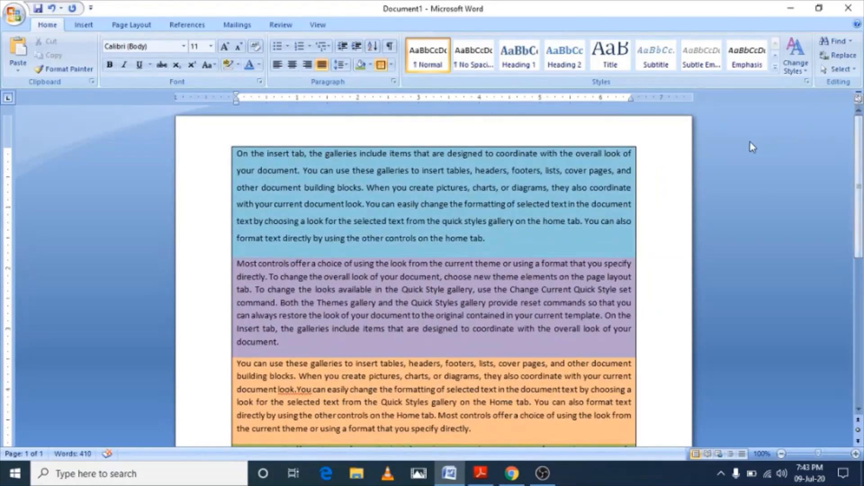